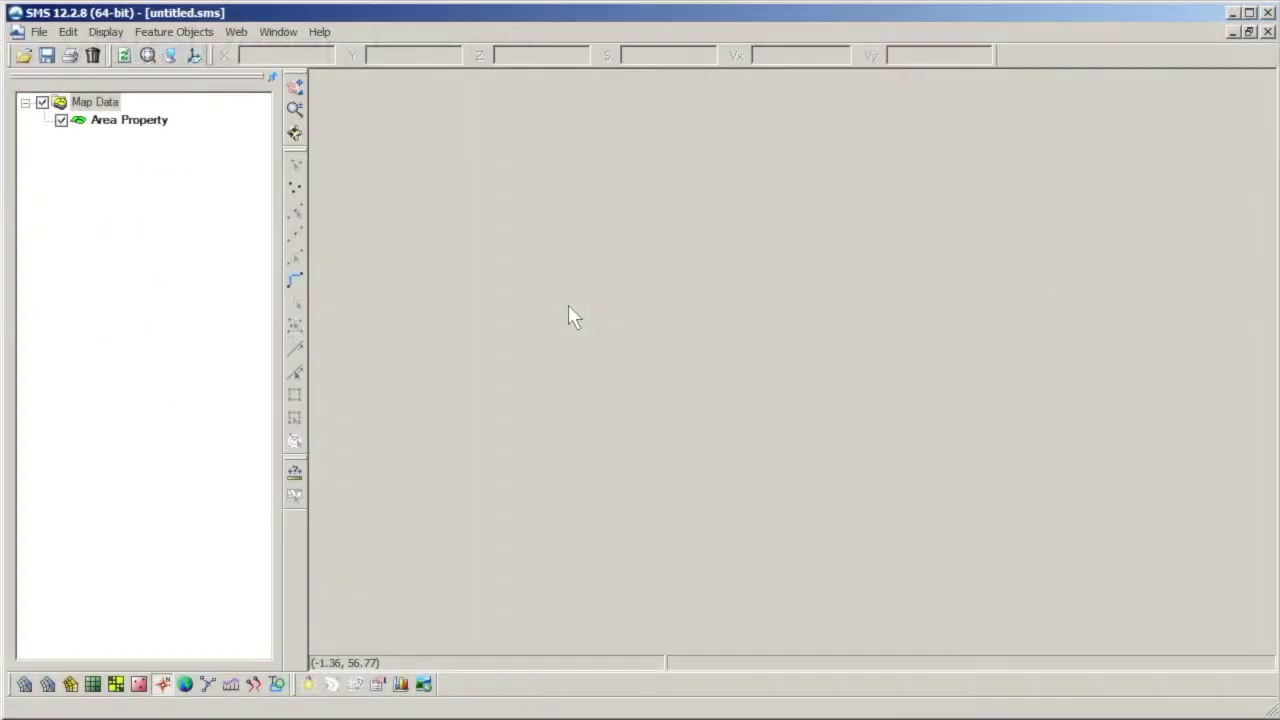
# Open the NodawayRiverML.sms project
pyautogui.click(39, 31)
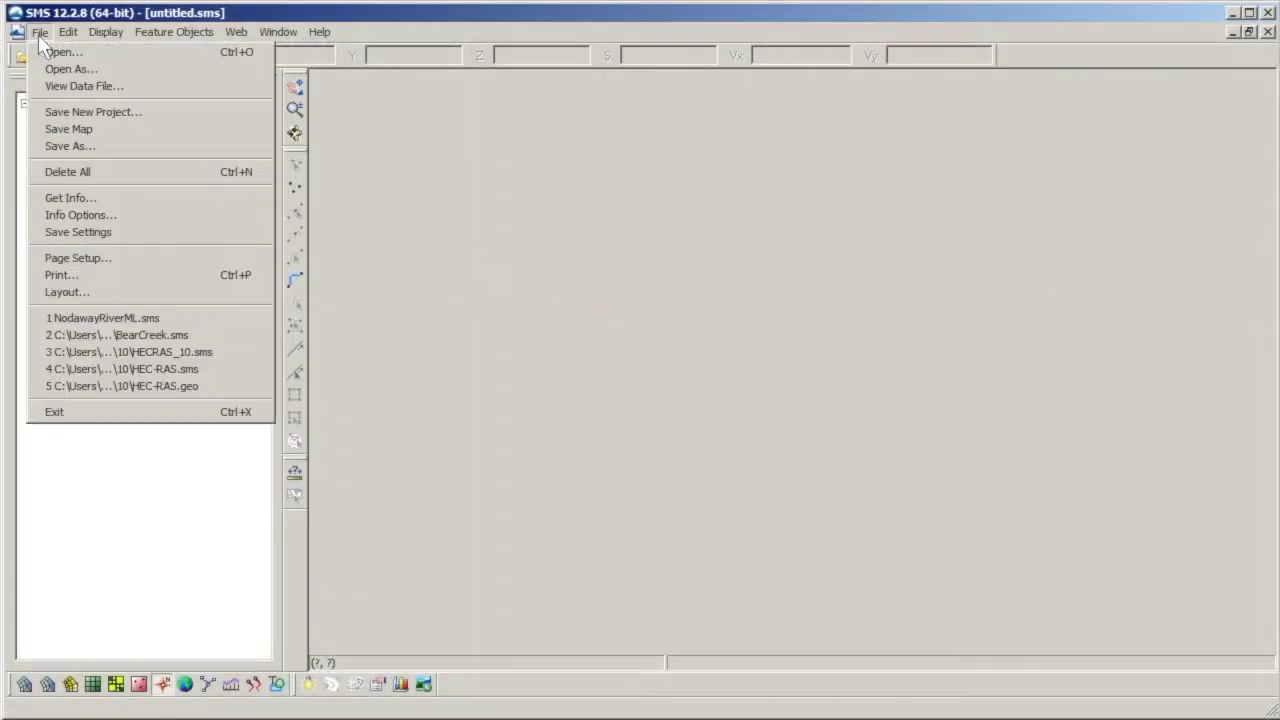
pyautogui.click(500, 324)
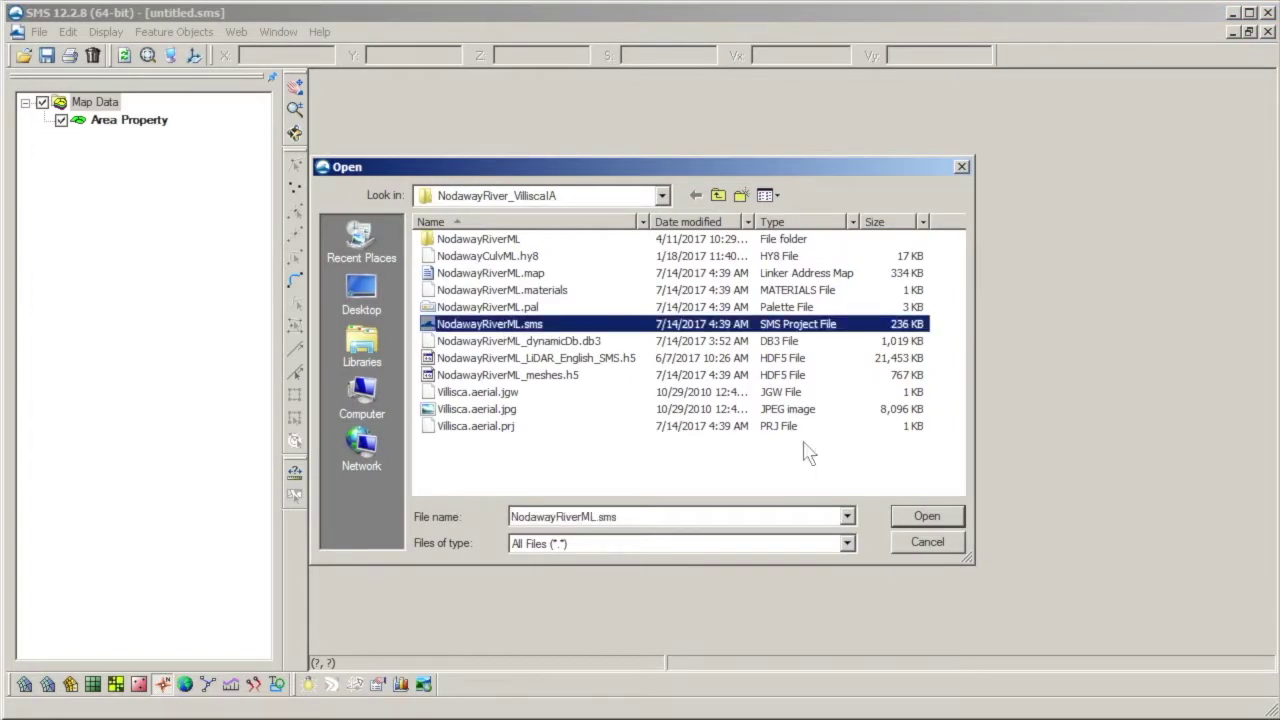
pyautogui.click(927, 516)
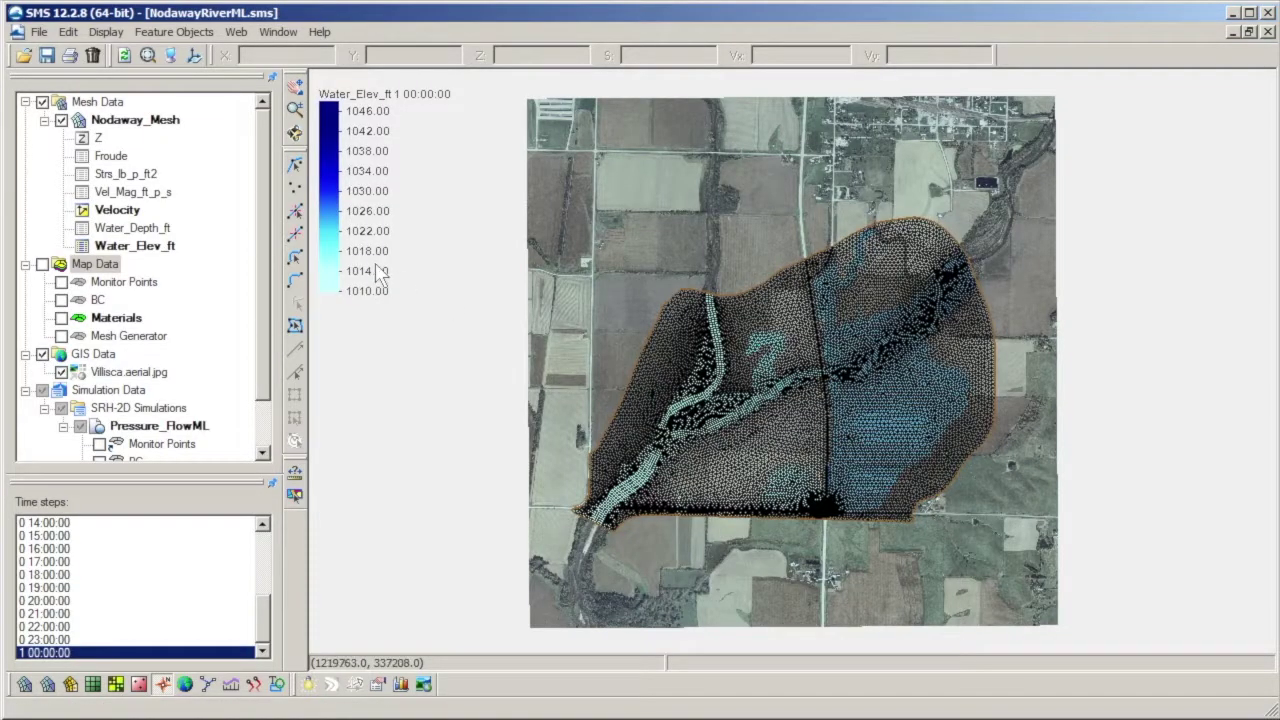
# Colour the mesh by the Z dataset and zoom in over the aerial photo
pyautogui.click(99, 138)
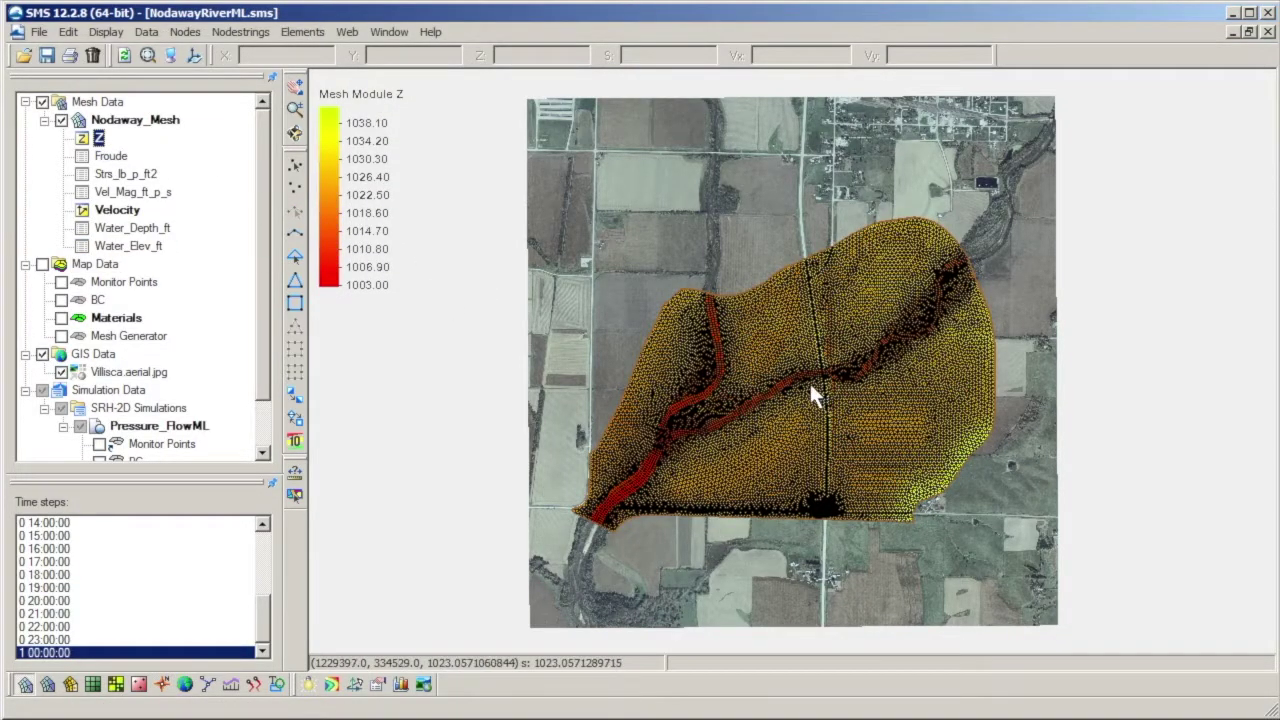
pyautogui.scroll(1, 805, 378)
pyautogui.scroll(1, 796, 370)
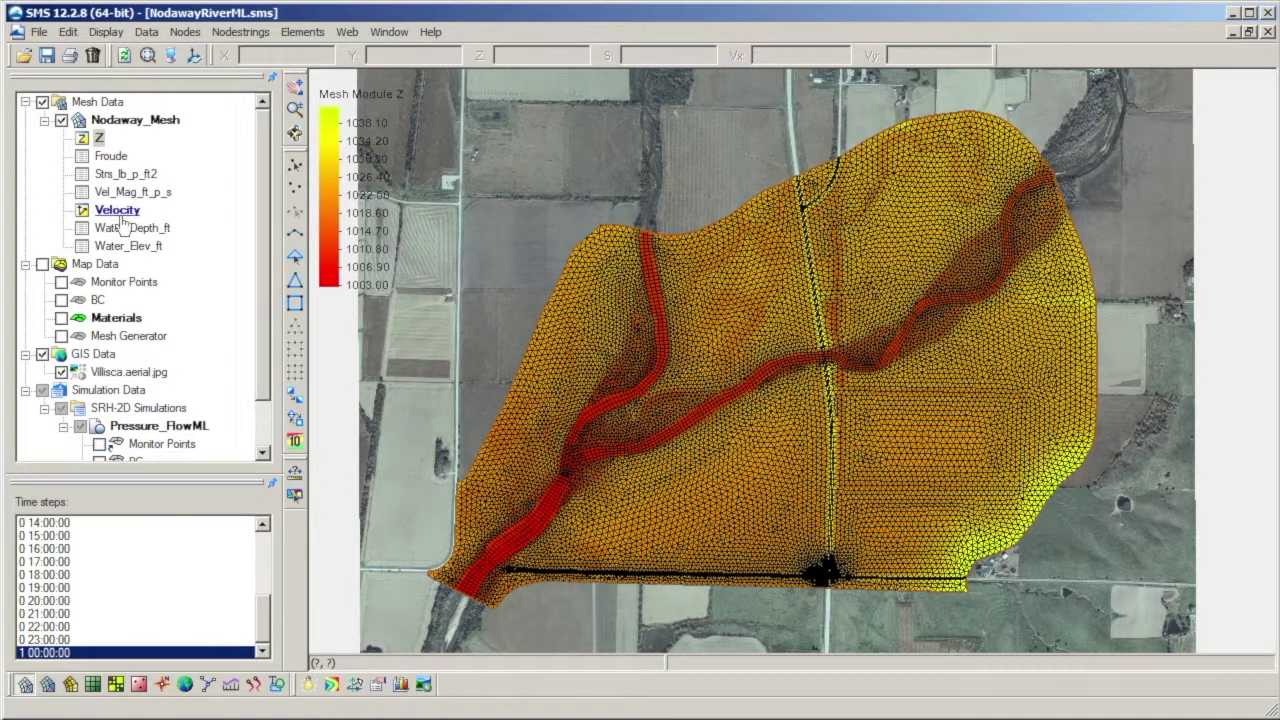
pyautogui.click(106, 32)
# On the Display Options Vectors tab, change vector placement to 'on a grid'
pyautogui.click(120, 58)
pyautogui.click(624, 132)
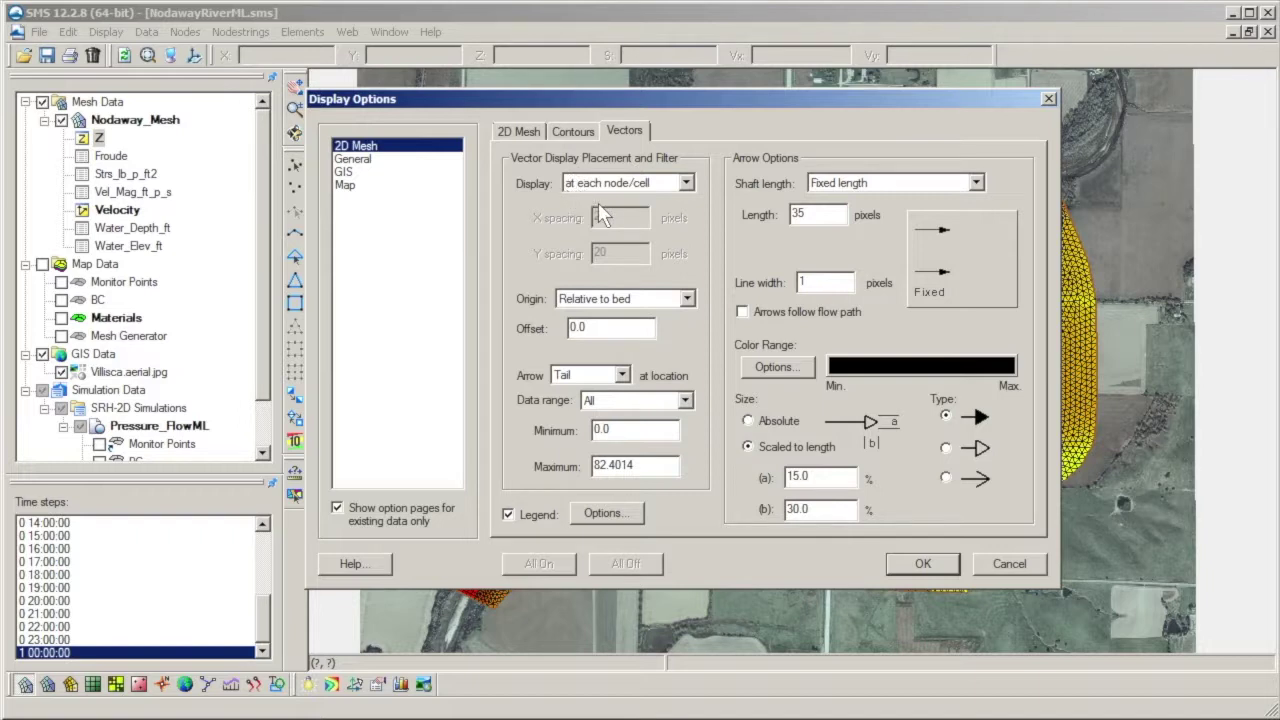
pyautogui.click(684, 186)
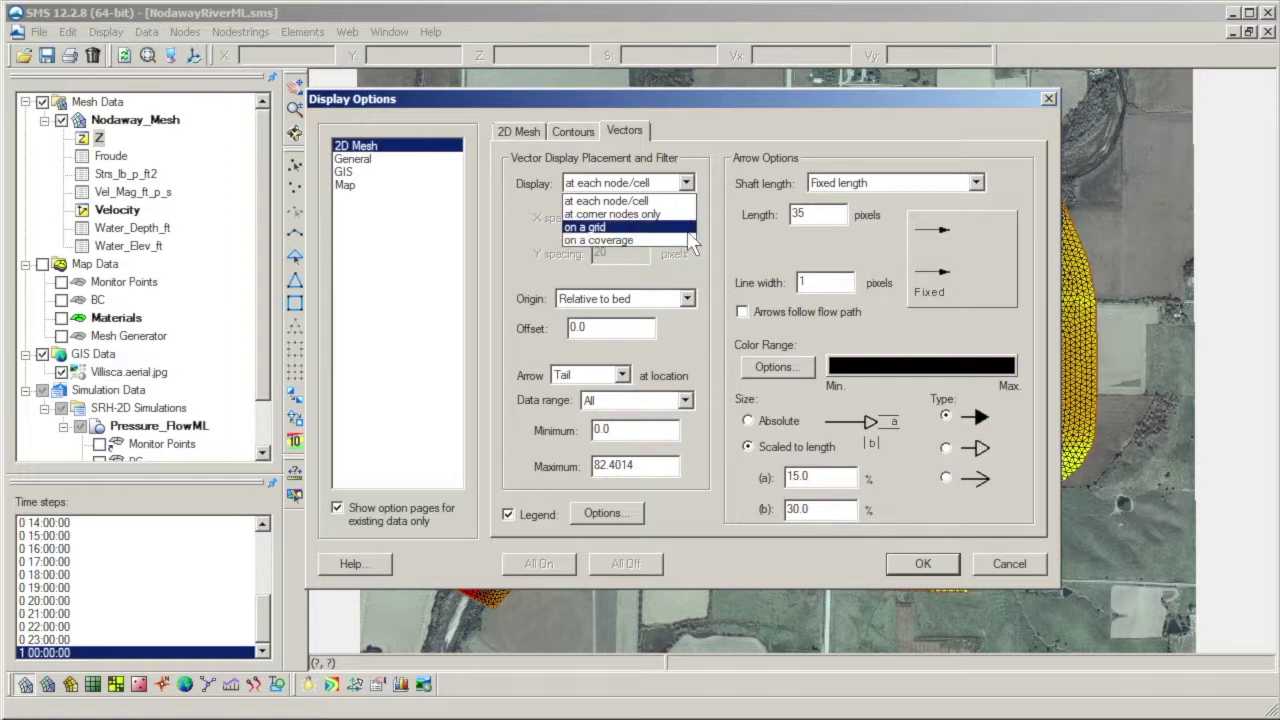
pyautogui.click(688, 232)
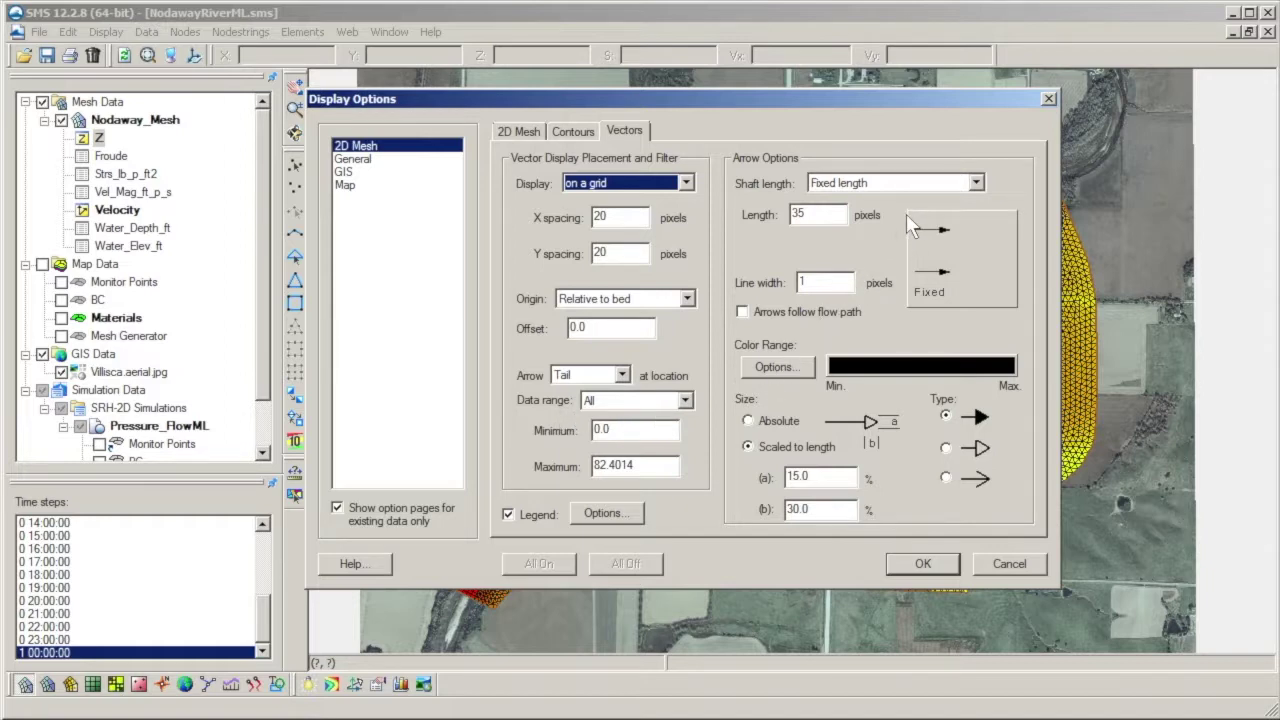
# Keep fixed-length arrow shafts, switch to open arrow heads, and review the arrow colours
pyautogui.click(920, 186)
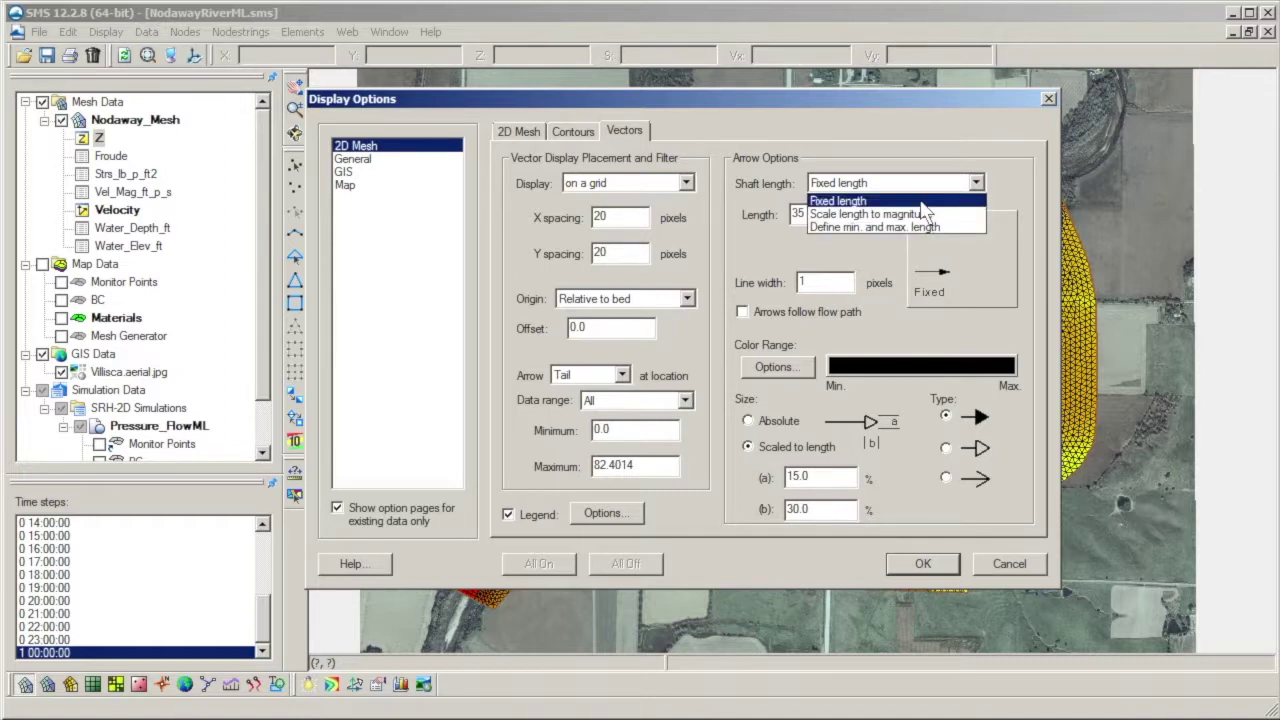
pyautogui.click(921, 202)
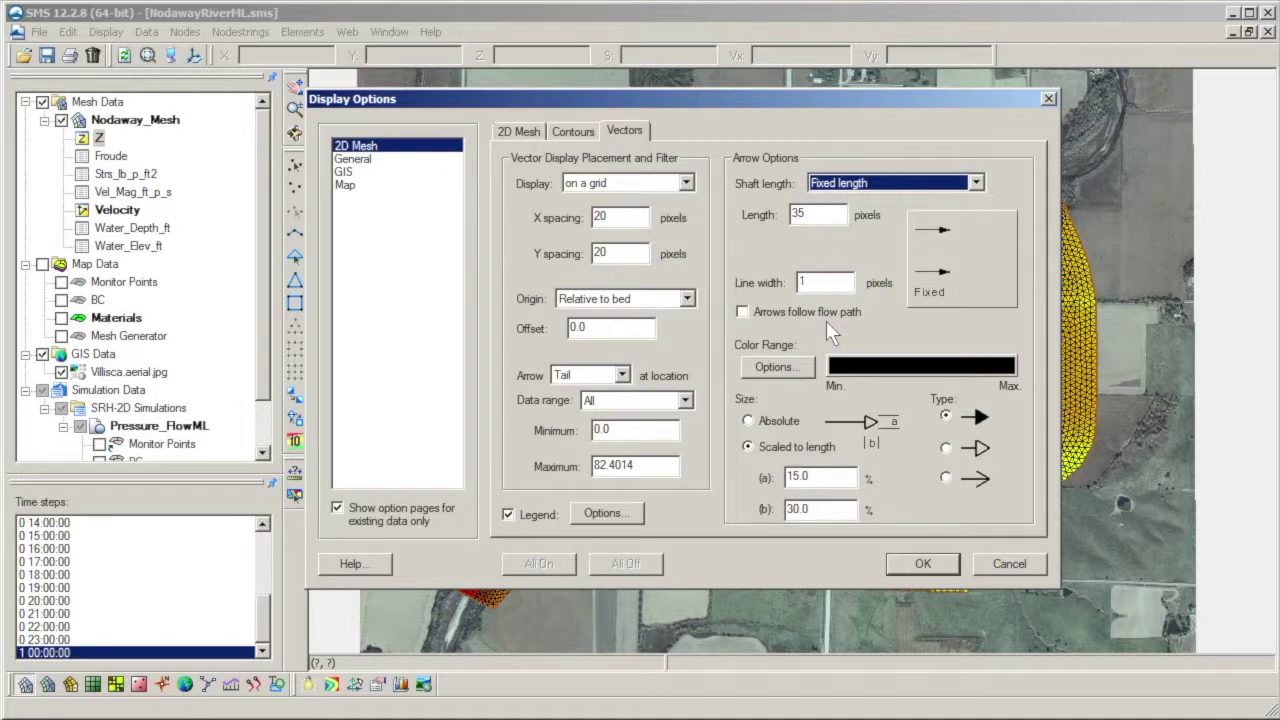
pyautogui.click(945, 448)
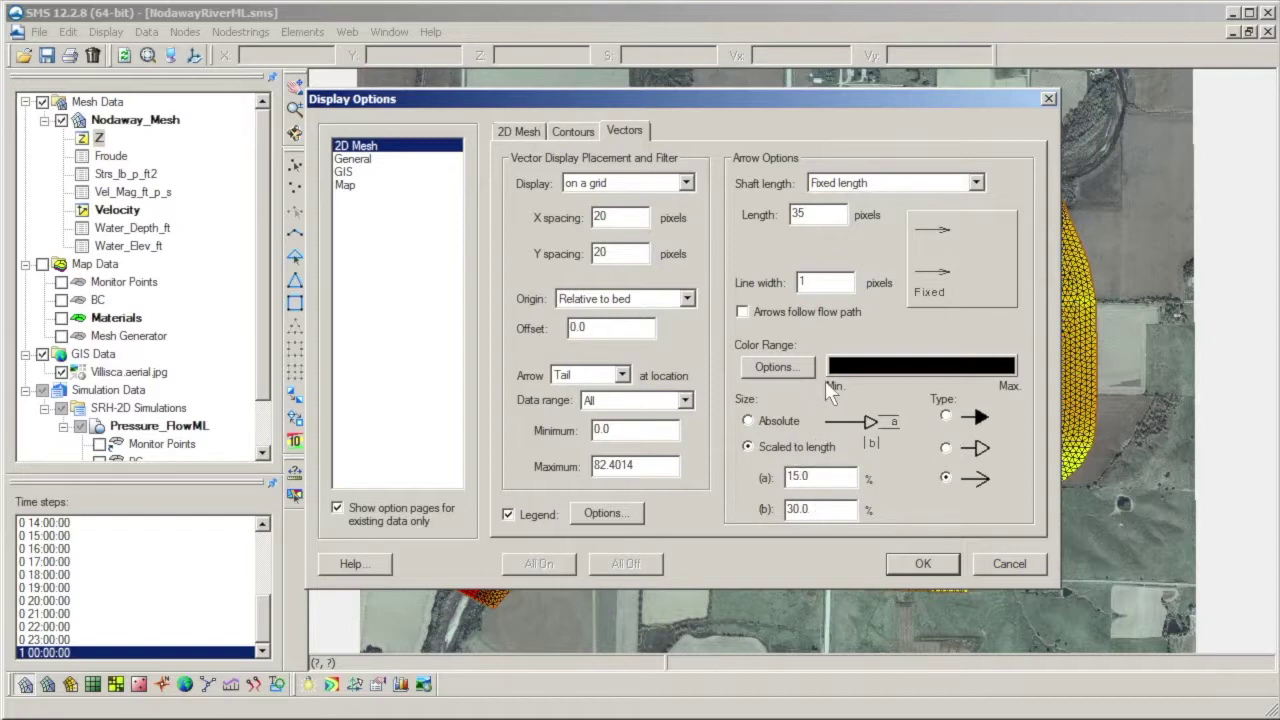
pyautogui.click(801, 369)
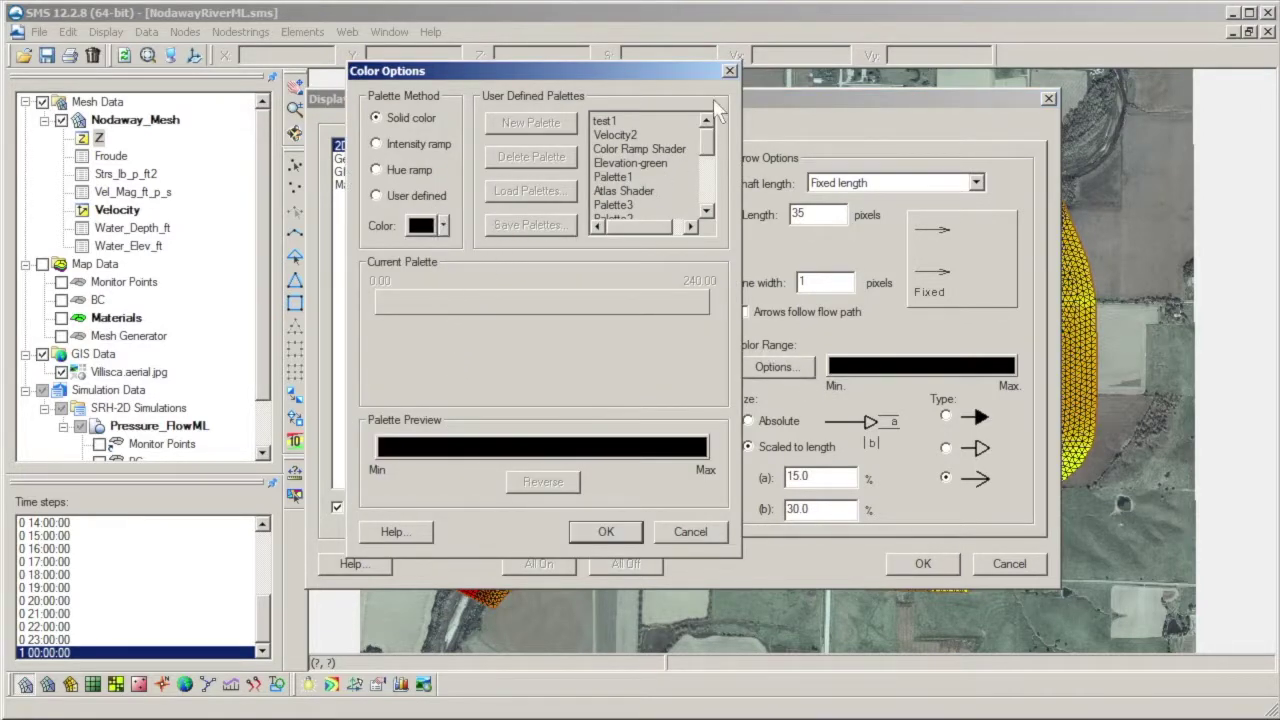
pyautogui.click(730, 70)
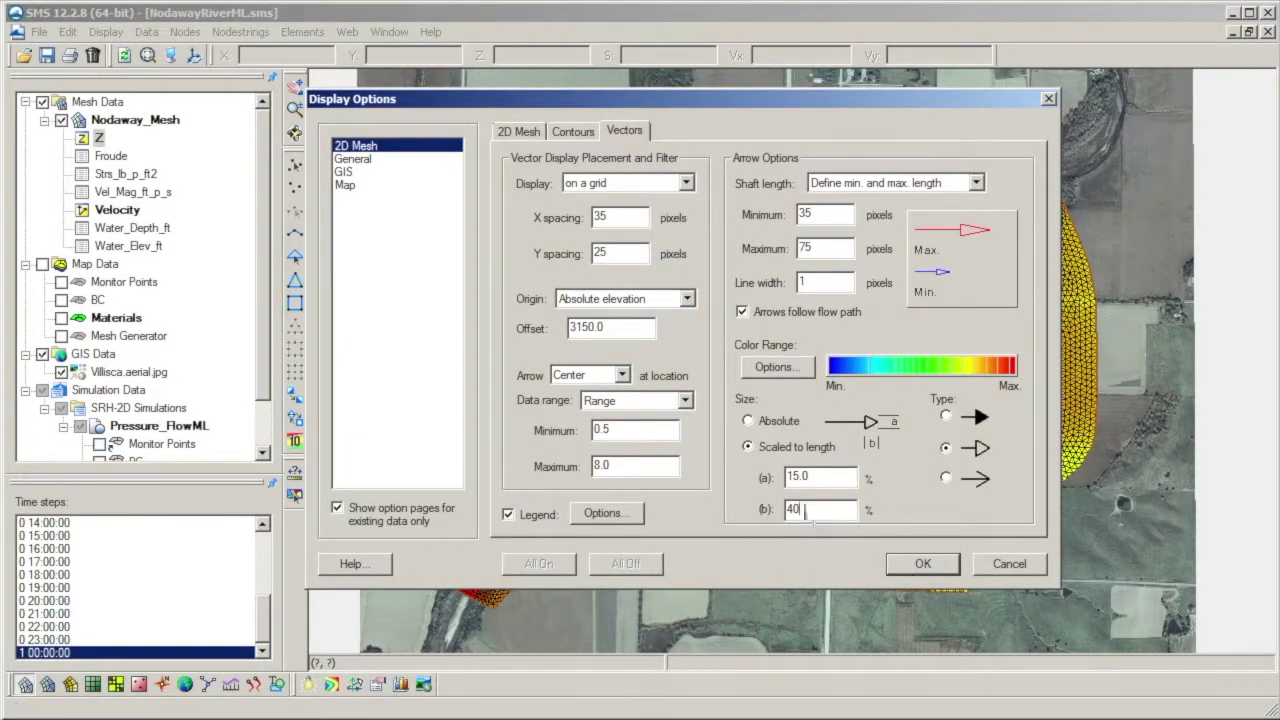
pyautogui.click(521, 132)
# Hide mesh elements, turn on velocity vectors, and apply the display settings
pyautogui.click(565, 220)
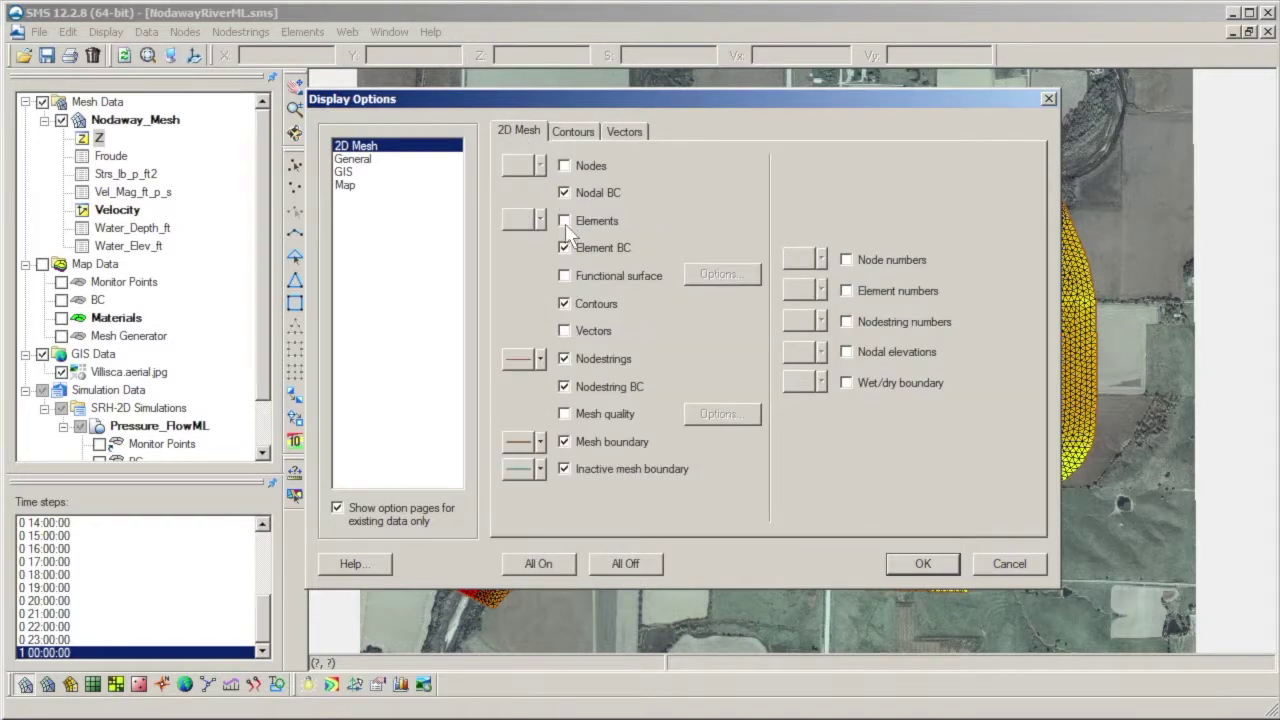
pyautogui.click(564, 331)
pyautogui.click(920, 564)
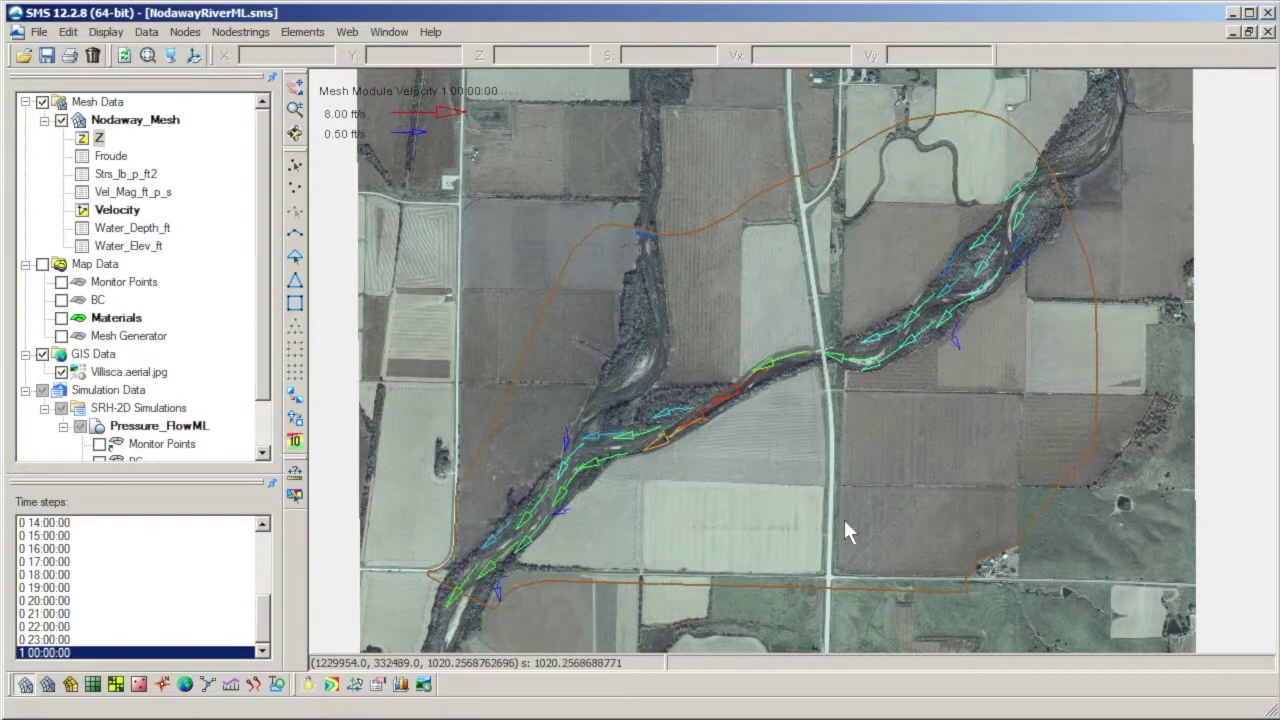
# Box-zoom onto the river bend to inspect the colour-coded velocity arrows
pyautogui.click(295, 108)
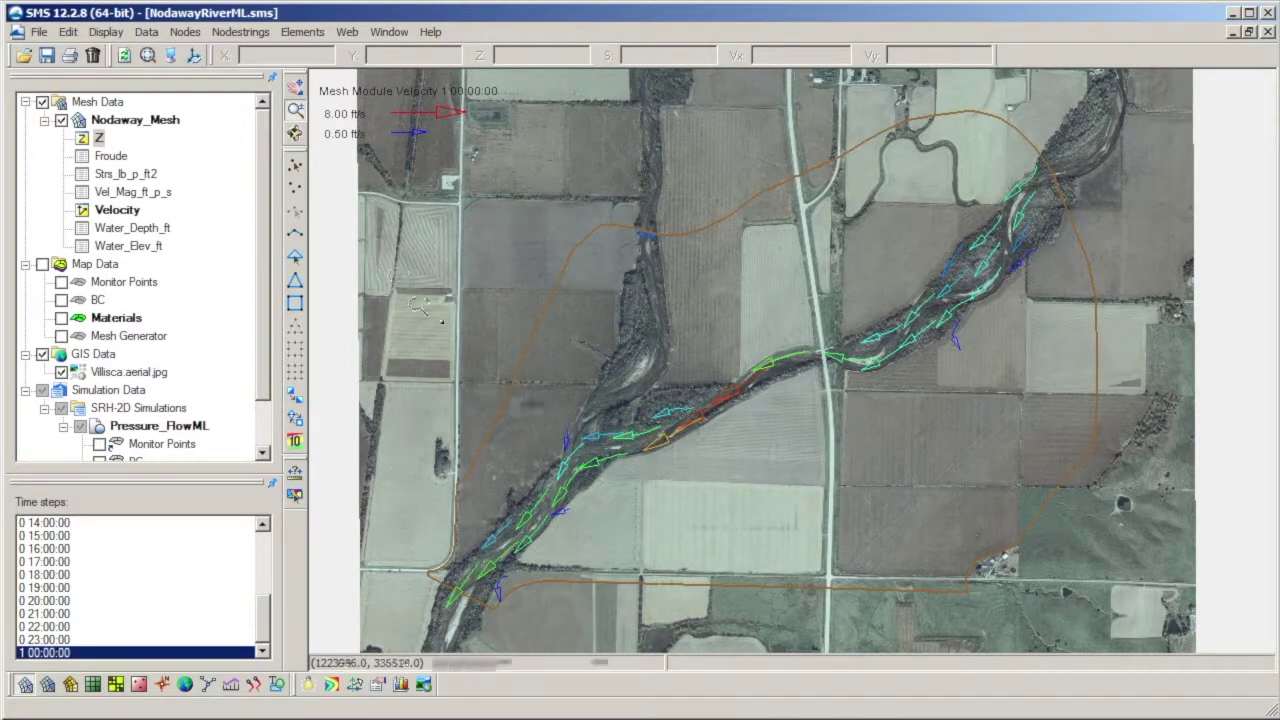
pyautogui.moveTo(679, 405); pyautogui.dragTo(525, 508)
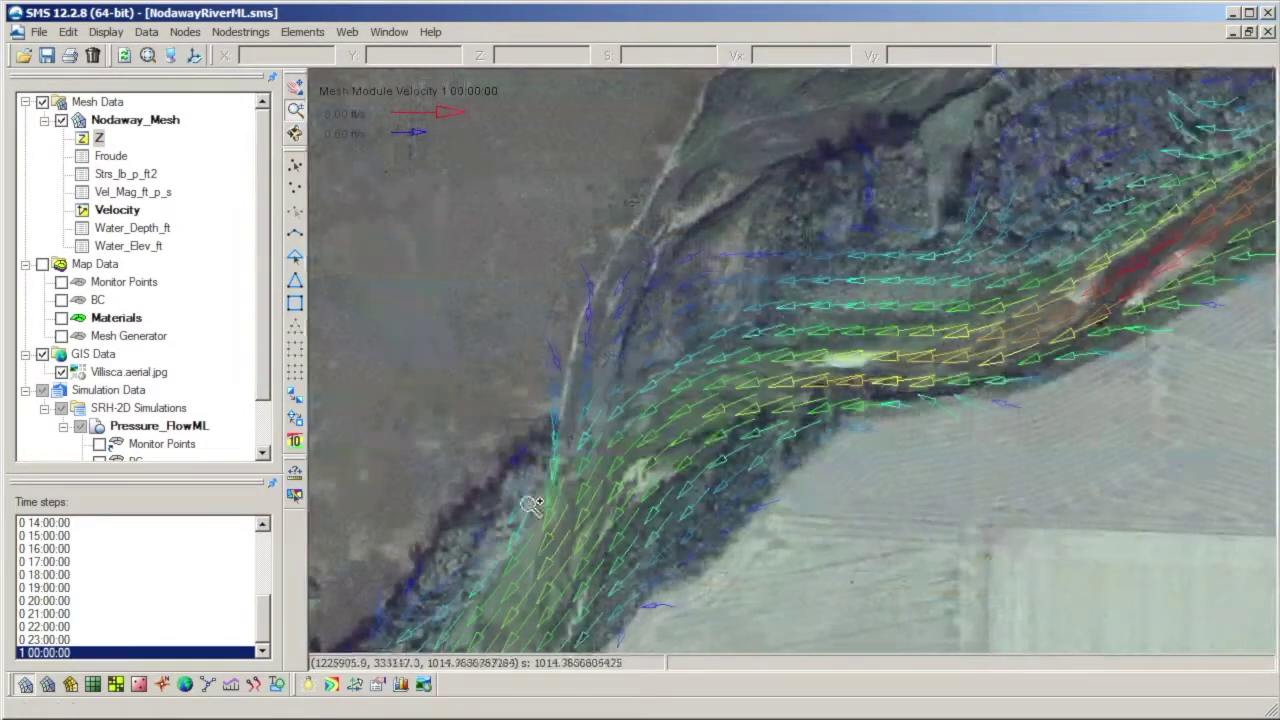
pyautogui.scroll(-3, 818, 352)
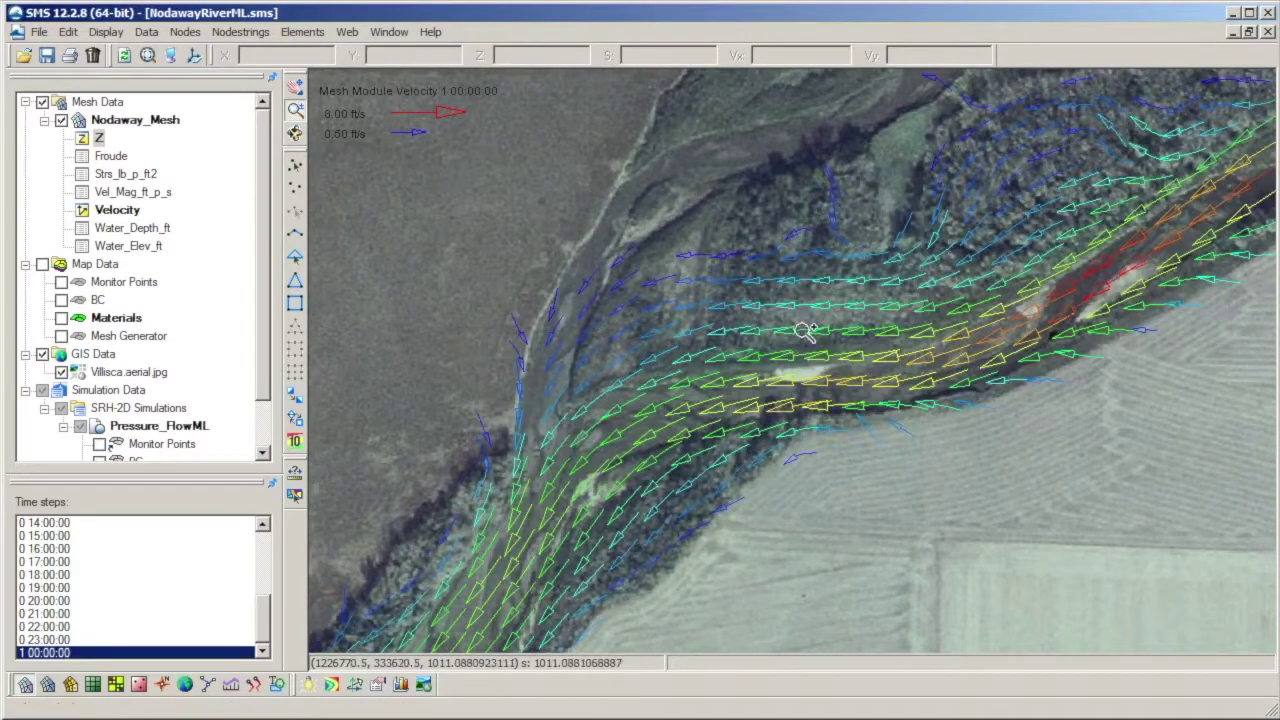
pyautogui.scroll(-1, 775, 360)
pyautogui.scroll(-1, 765, 352)
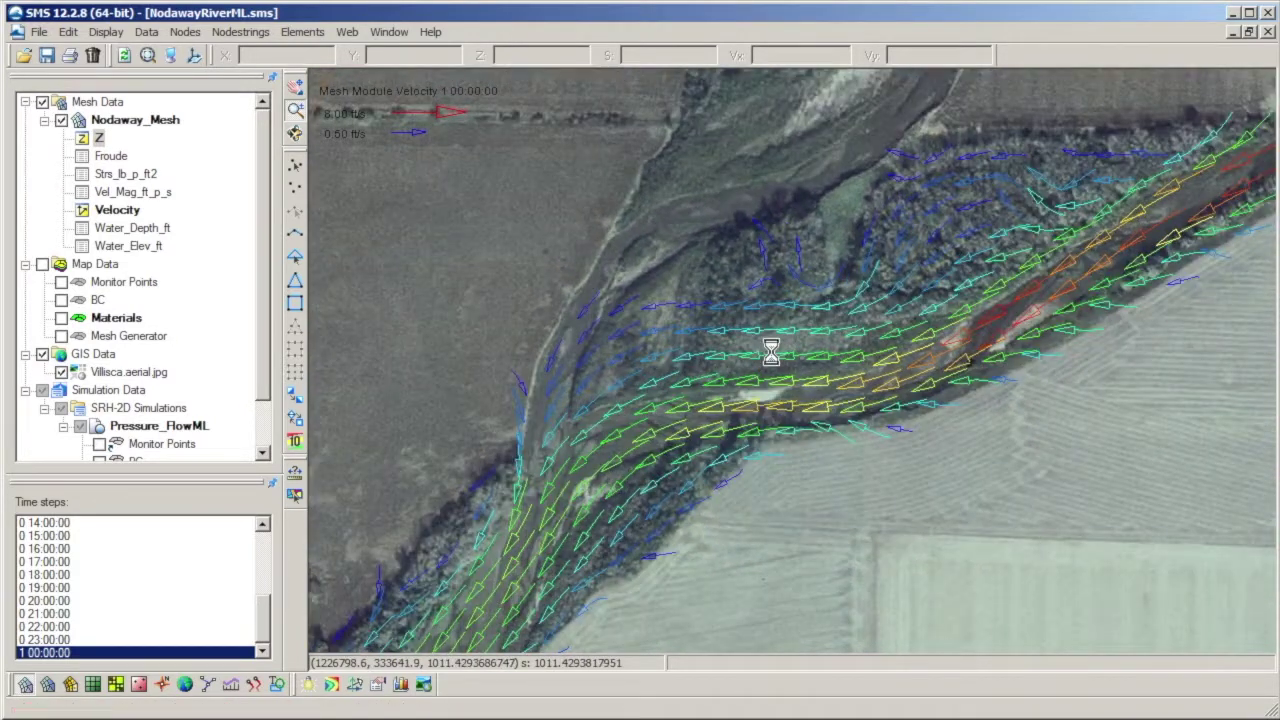
pyautogui.scroll(-1, 745, 350)
# Toggle the aerial photo off and back on to compare the vectors
pyautogui.click(61, 372)
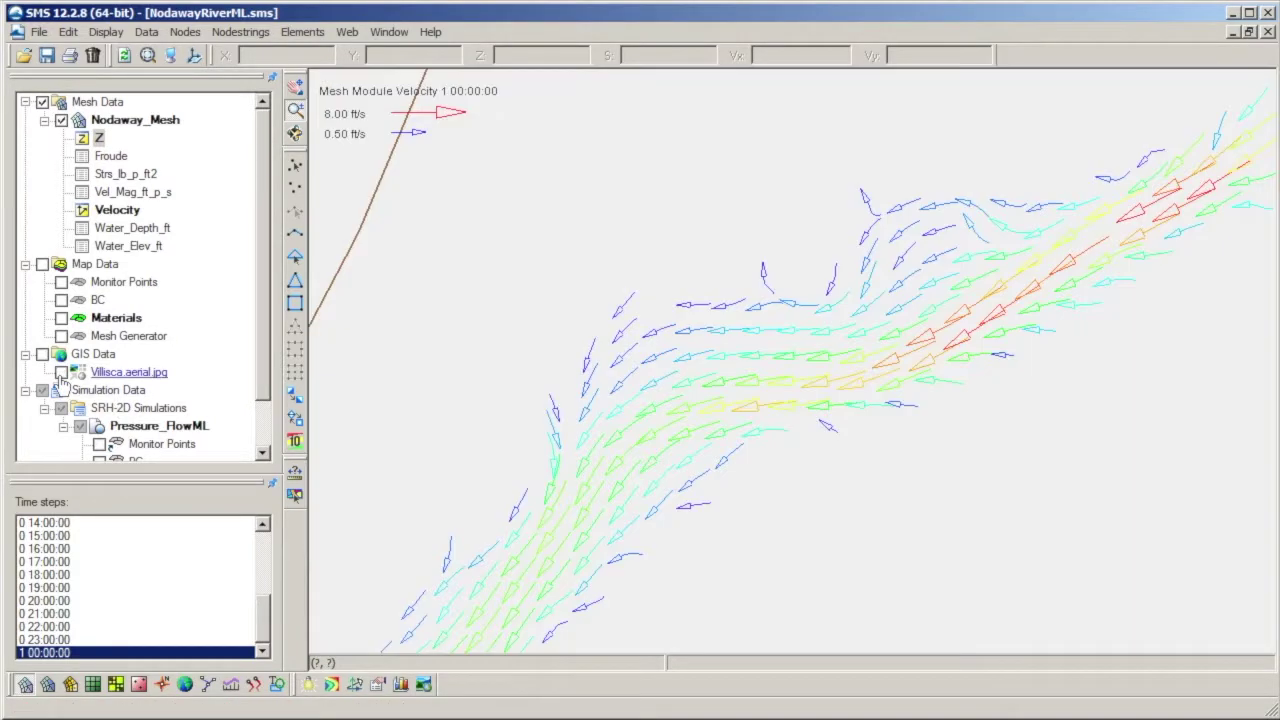
pyautogui.scroll(-1, 432, 402)
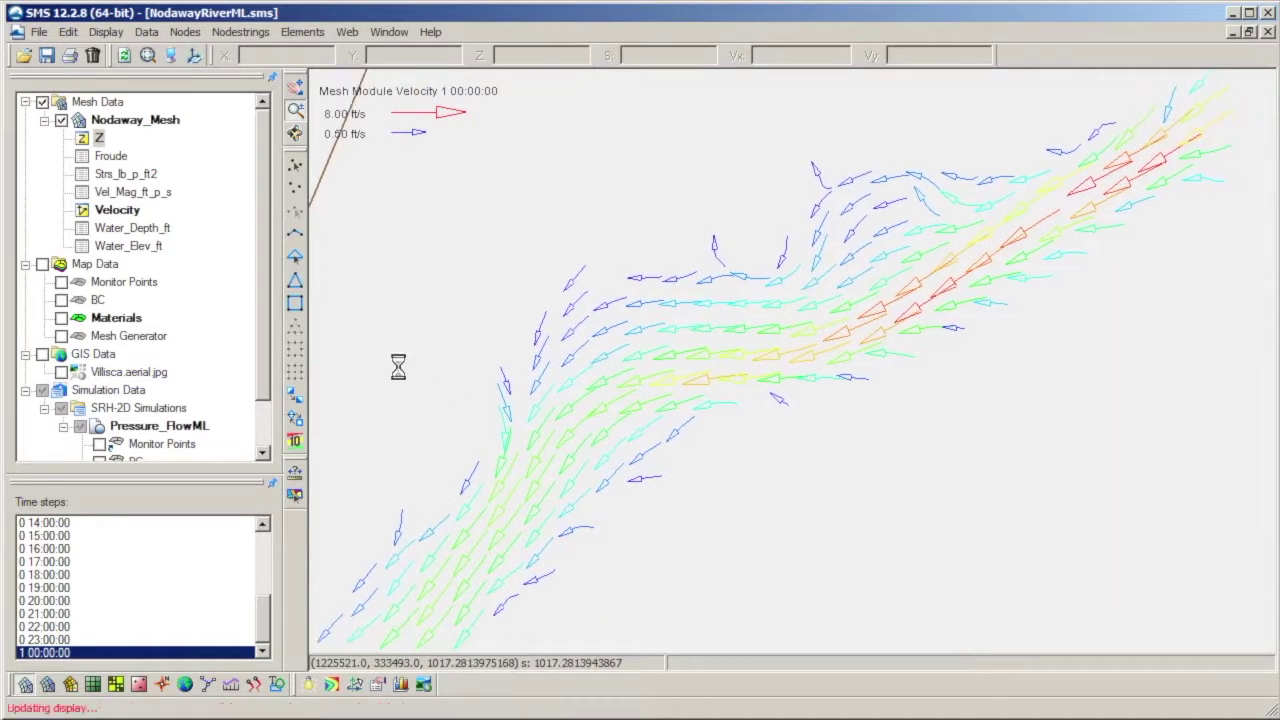
pyautogui.click(61, 372)
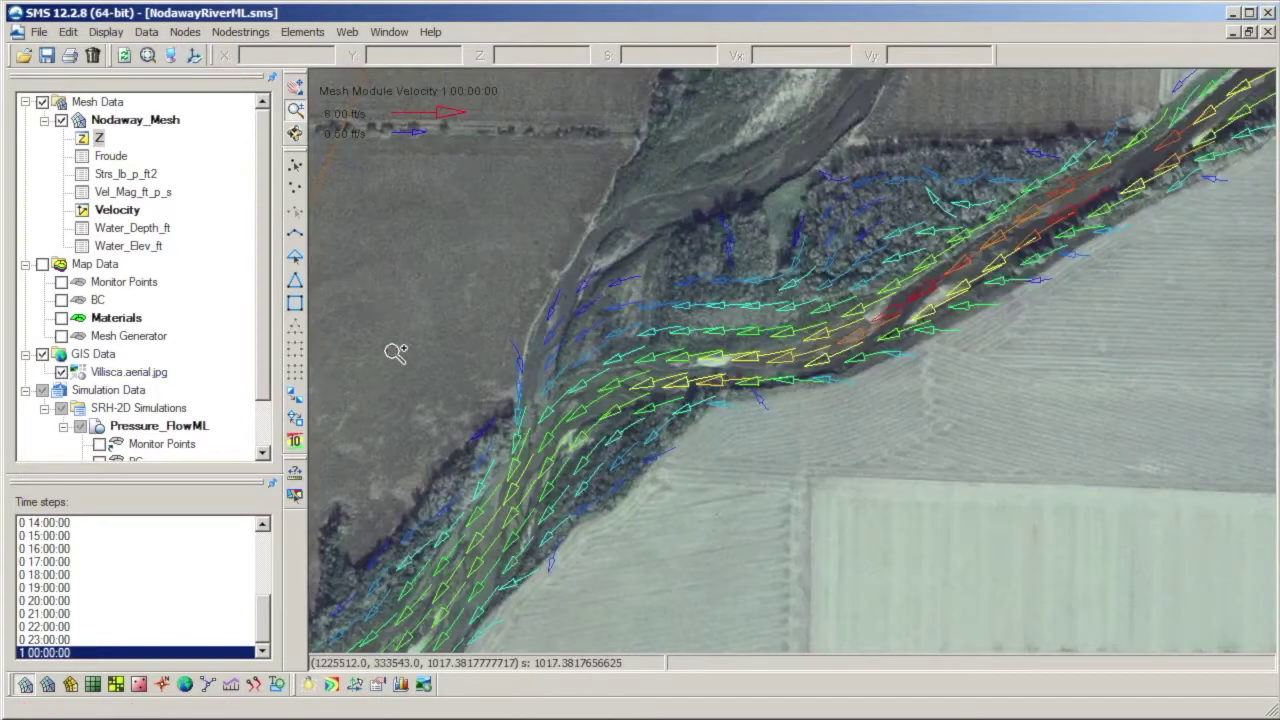
pyautogui.scroll(1, 394, 351)
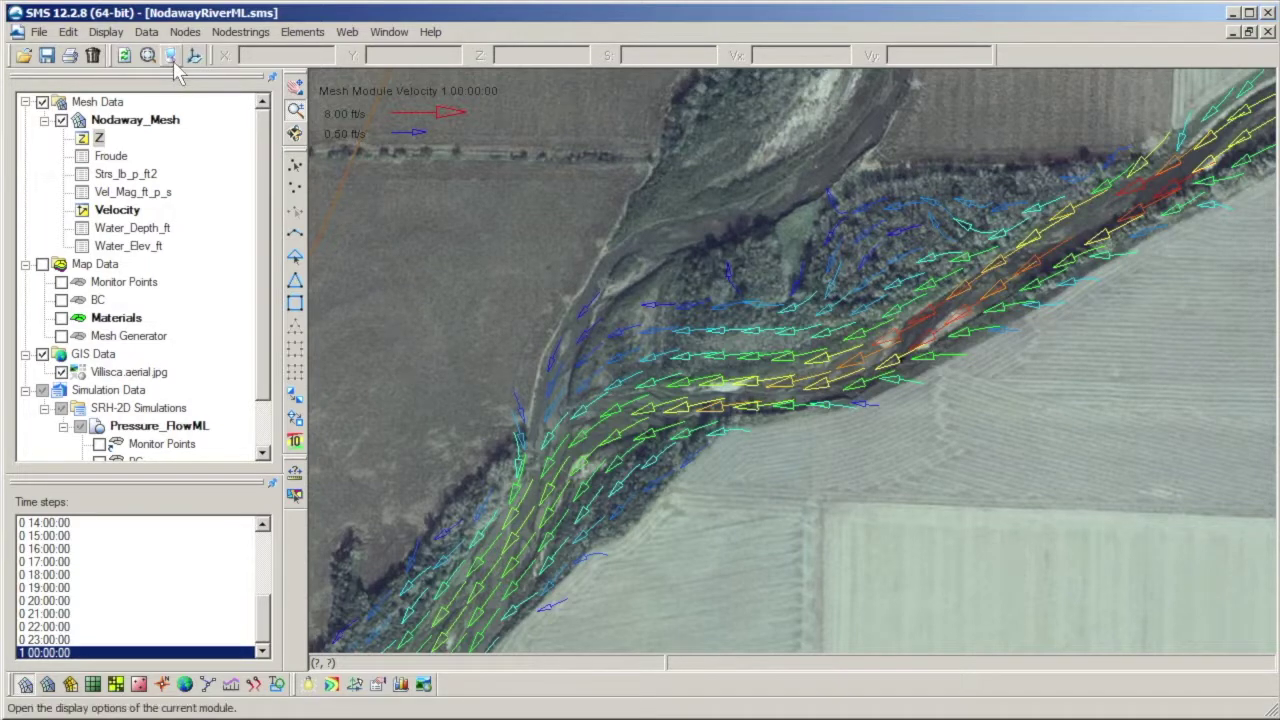
pyautogui.click(107, 32)
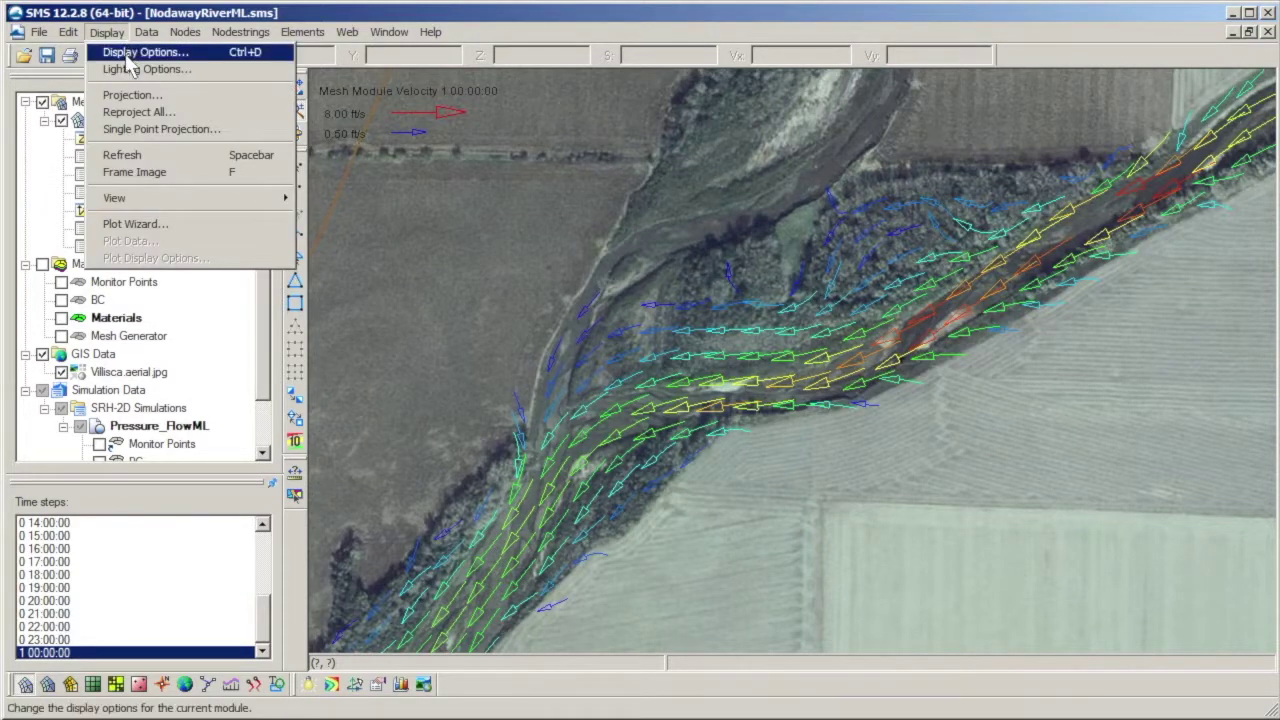
# Review the general contour settings in Display Options and close it
pyautogui.click(130, 53)
pyautogui.click(589, 134)
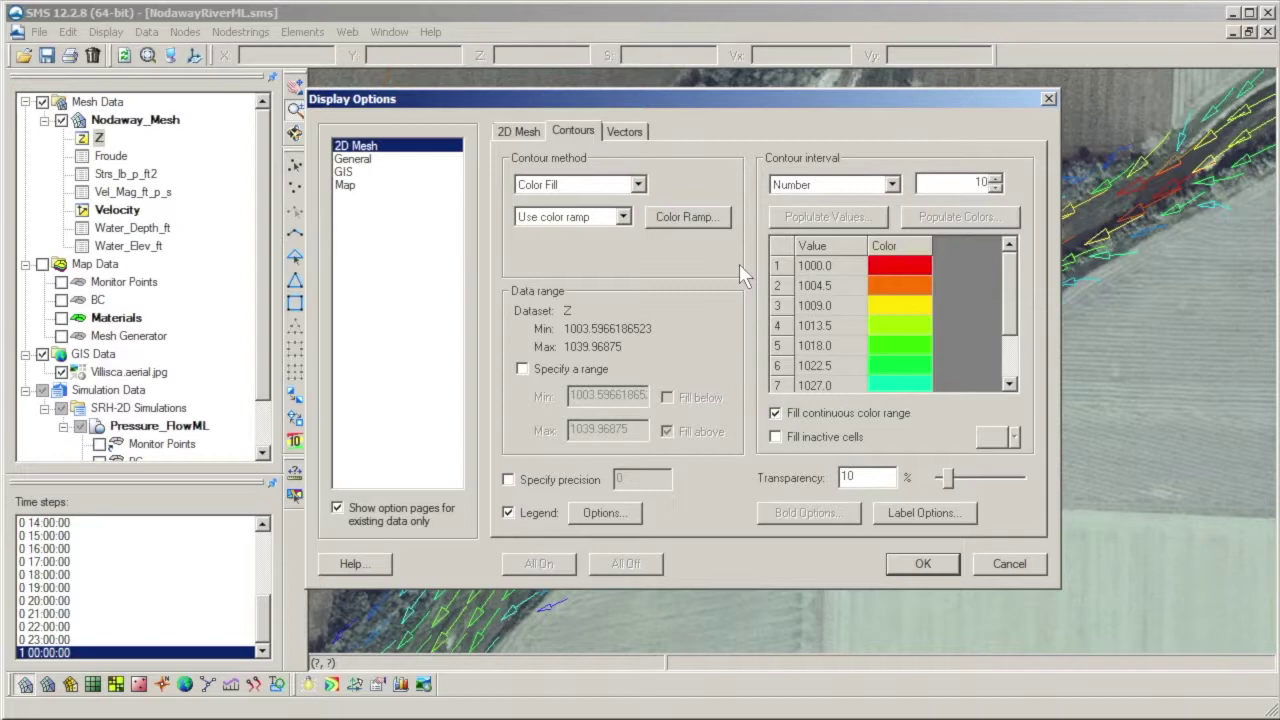
pyautogui.click(921, 566)
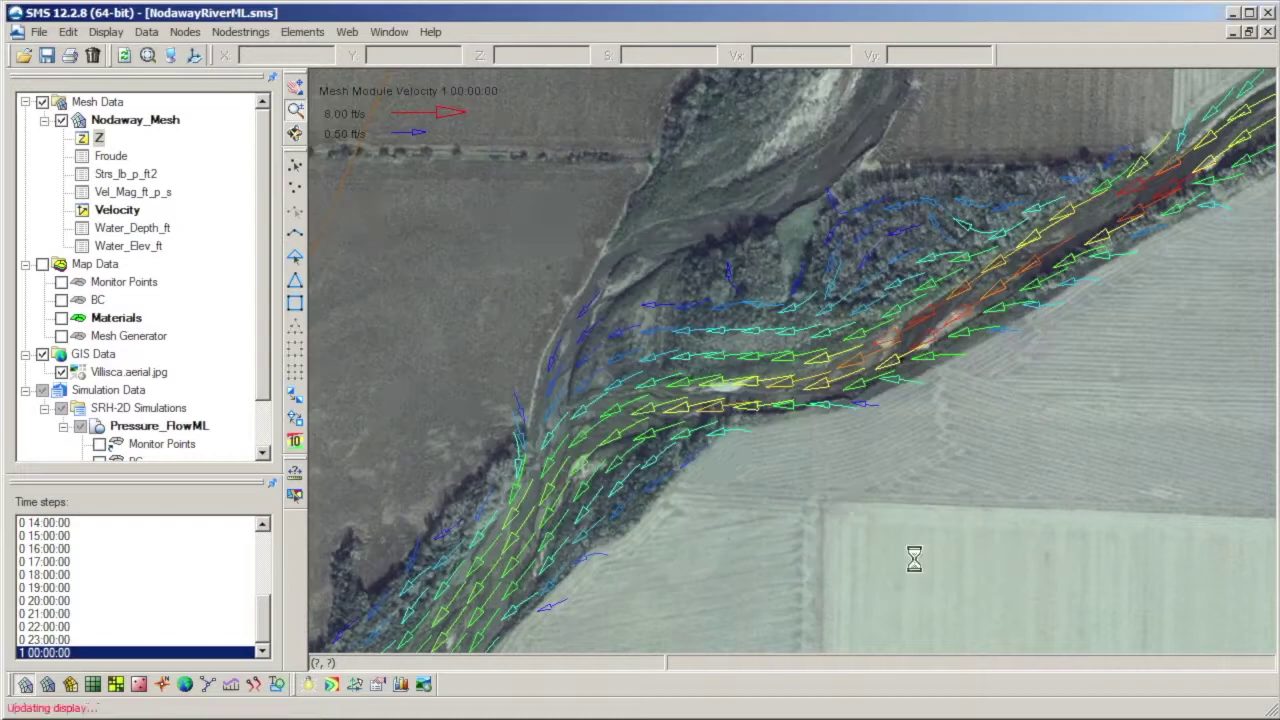
# Review the Water_Depth_ft Dataset Contour Options, then close them
pyautogui.click(128, 229)
pyautogui.rightClick(127, 228)
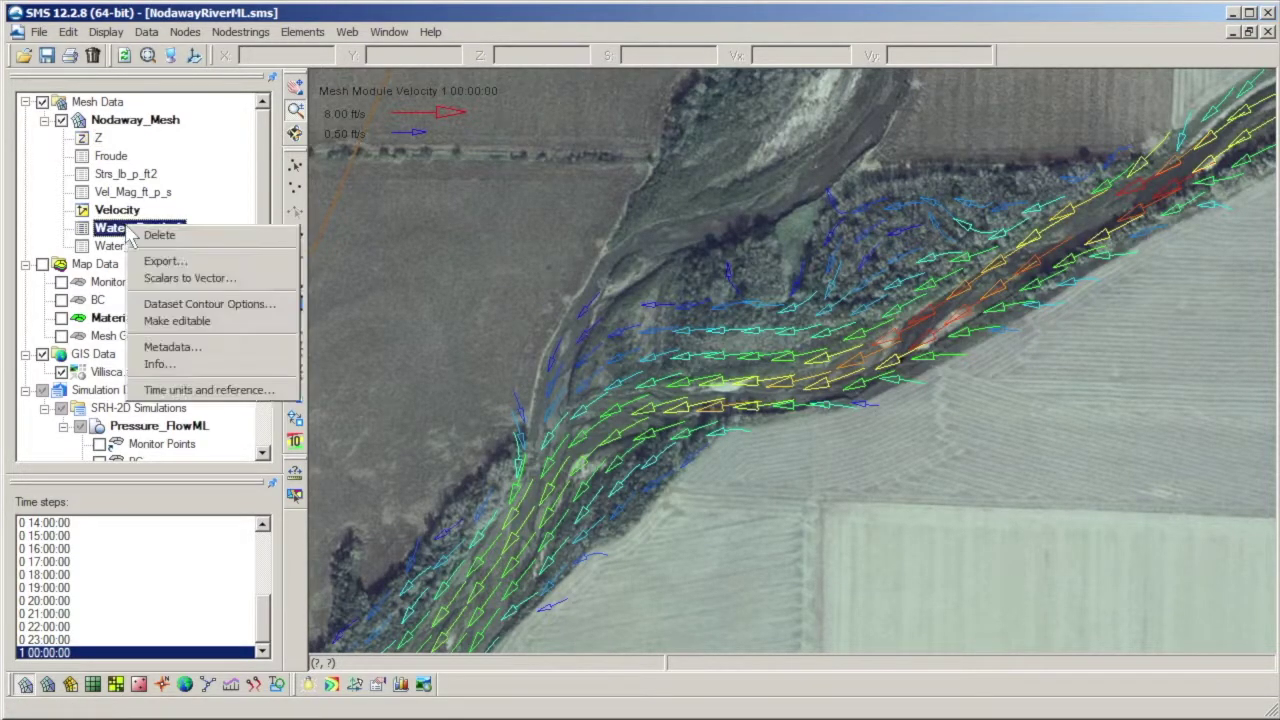
pyautogui.click(218, 309)
pyautogui.moveTo(812, 146); pyautogui.dragTo(471, 136)
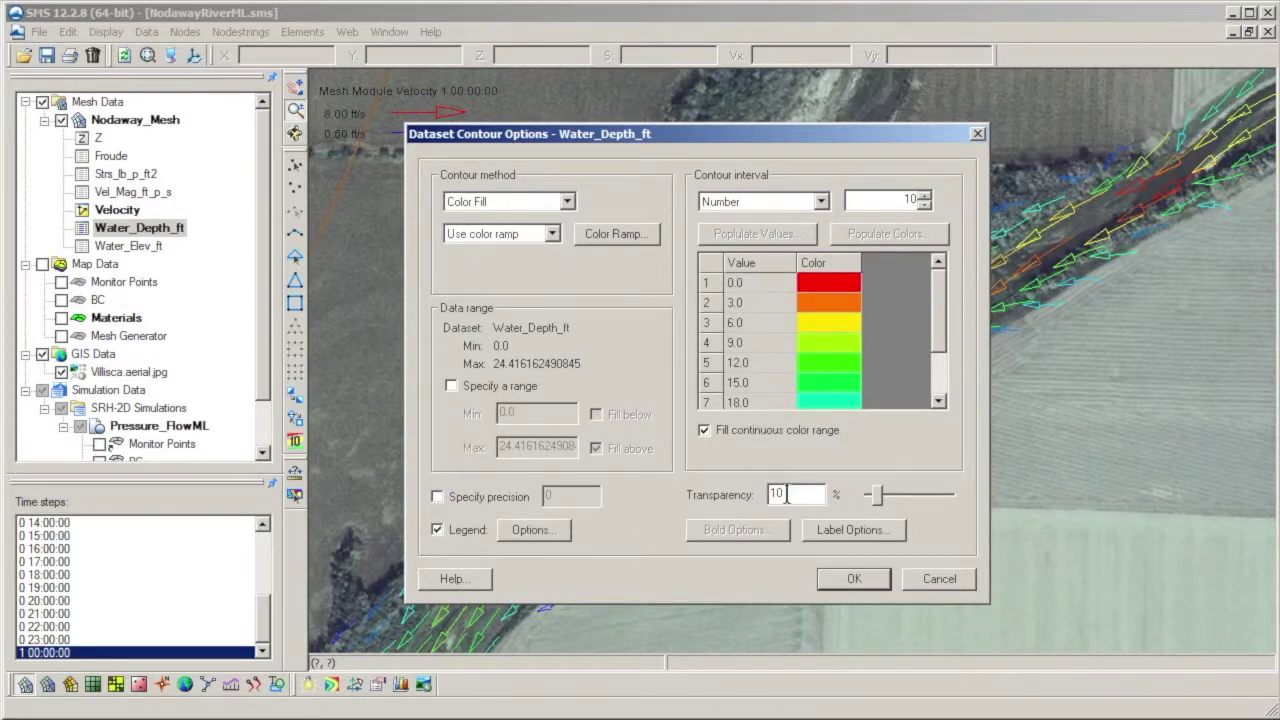
pyautogui.click(854, 580)
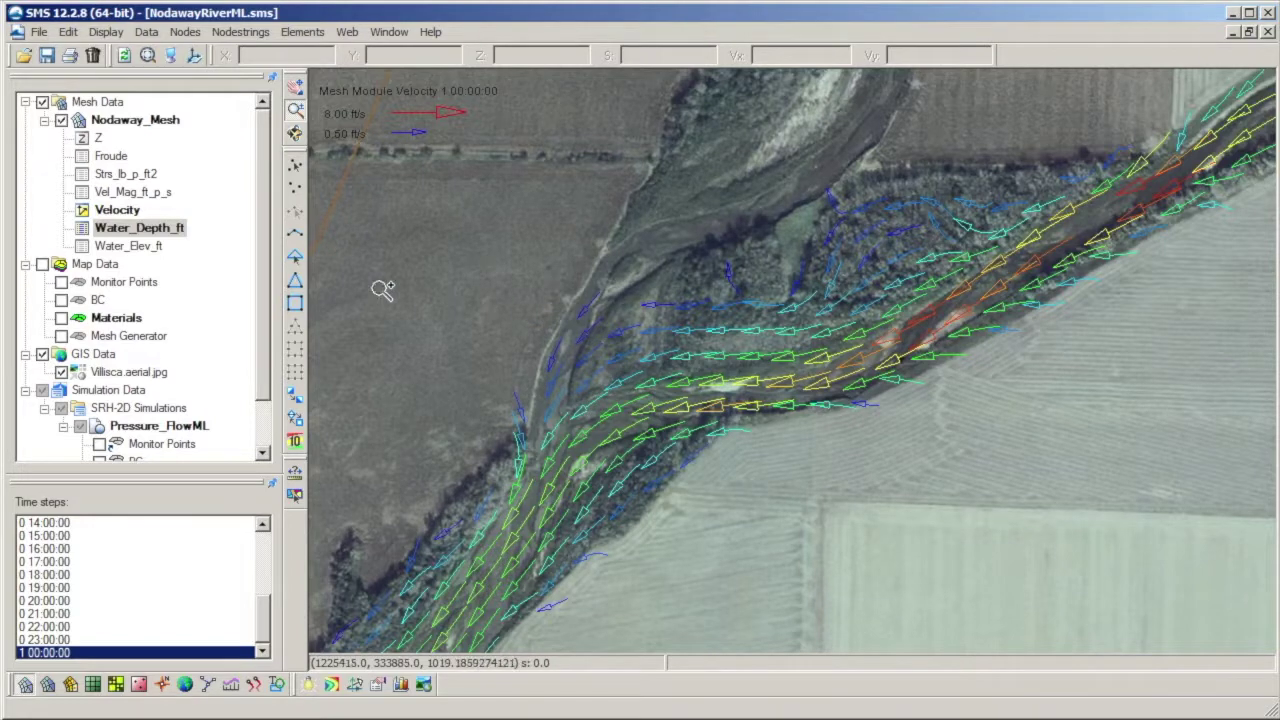
# Run Clear Dataset Contour Options on Water_Depth_ft
pyautogui.rightClick(145, 232)
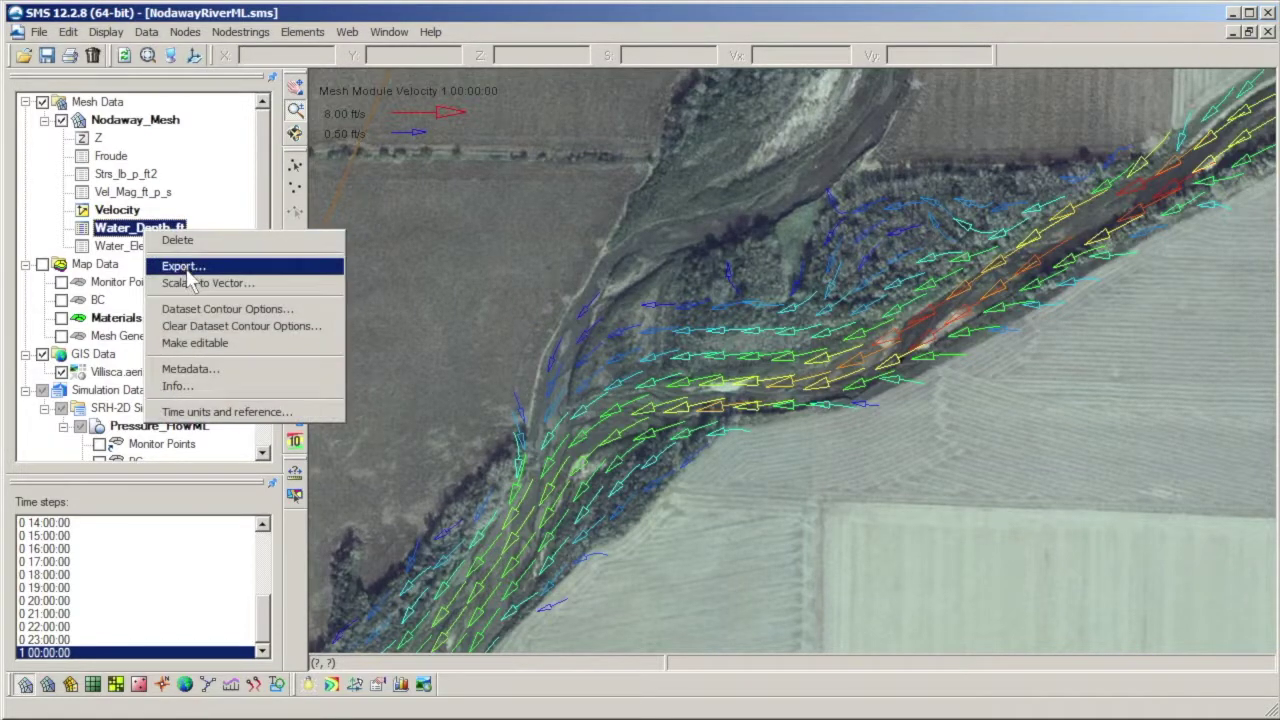
pyautogui.click(211, 330)
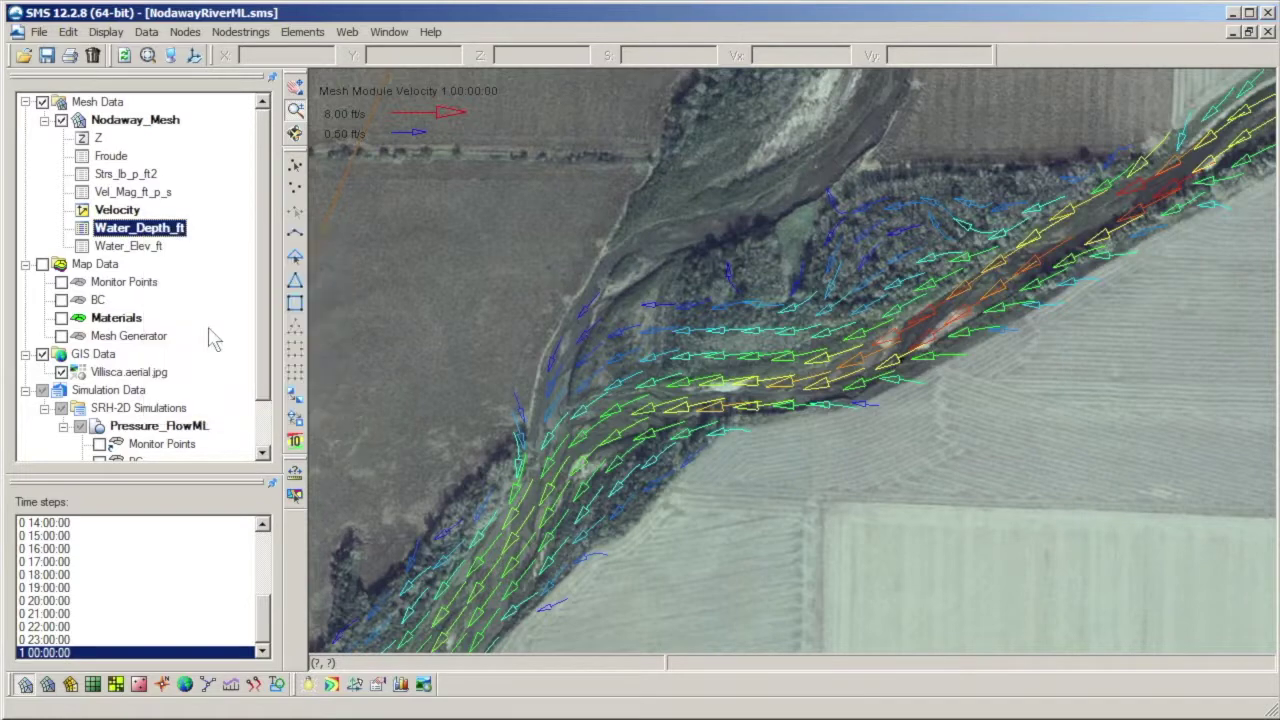
pyautogui.rightClick(176, 230)
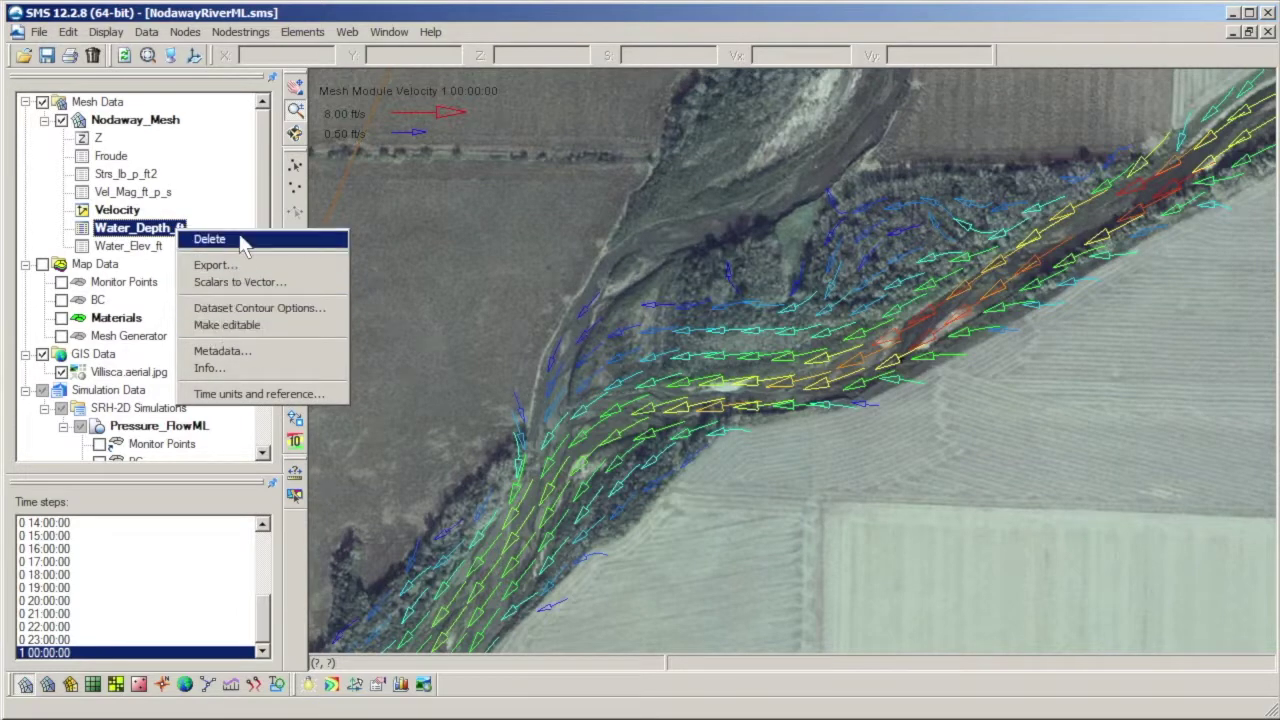
pyautogui.click(266, 220)
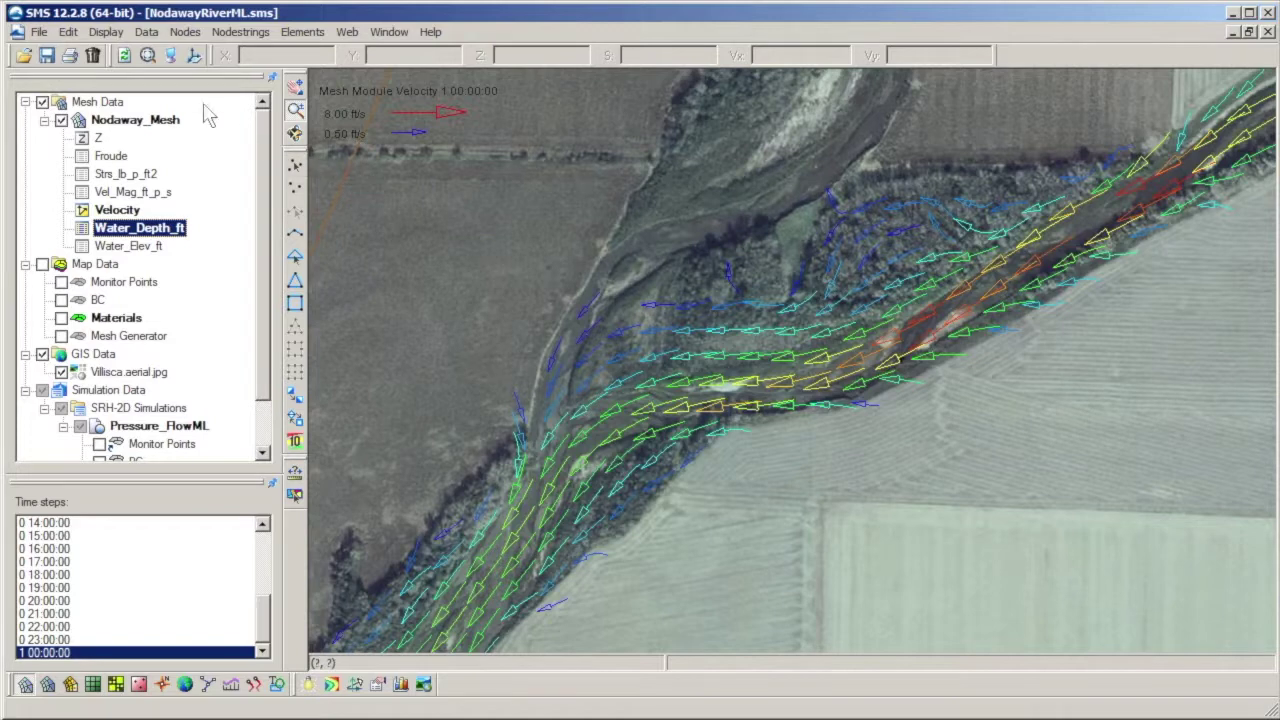
# On the Contours tab, try the Linear contour method, then revert to Color Fill
pyautogui.click(170, 55)
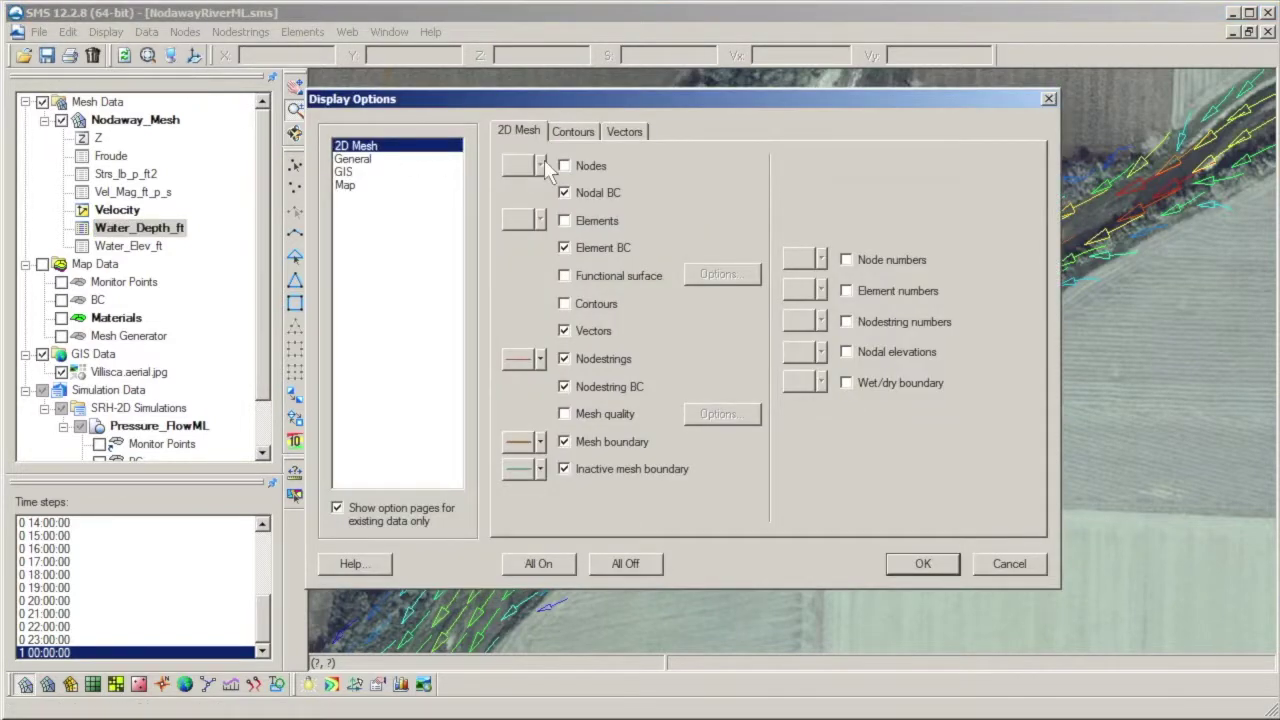
pyautogui.click(576, 137)
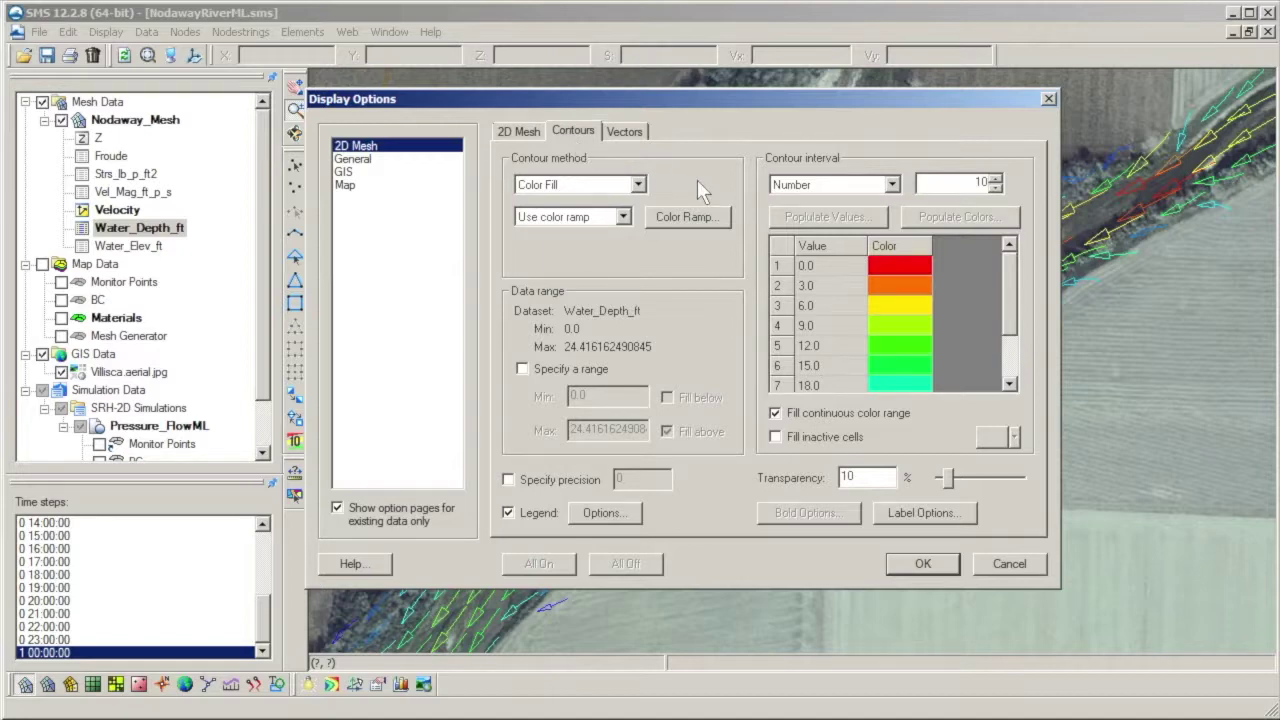
pyautogui.click(640, 185)
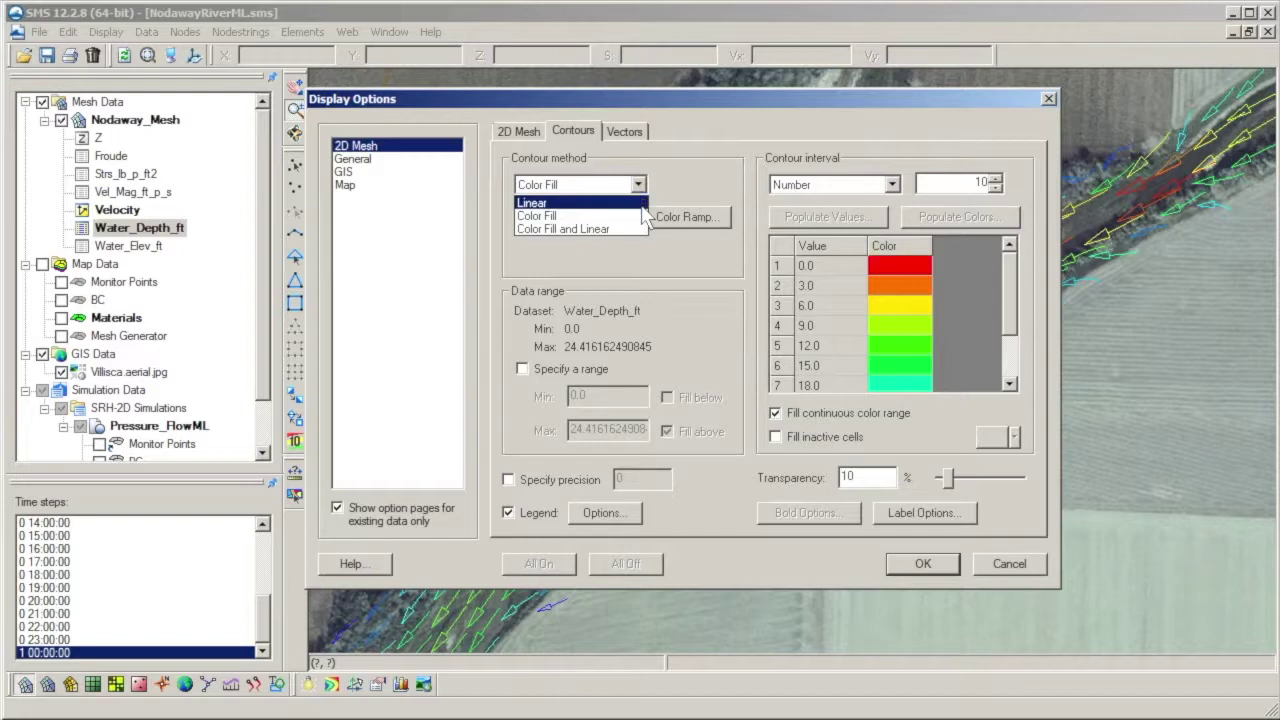
pyautogui.click(643, 206)
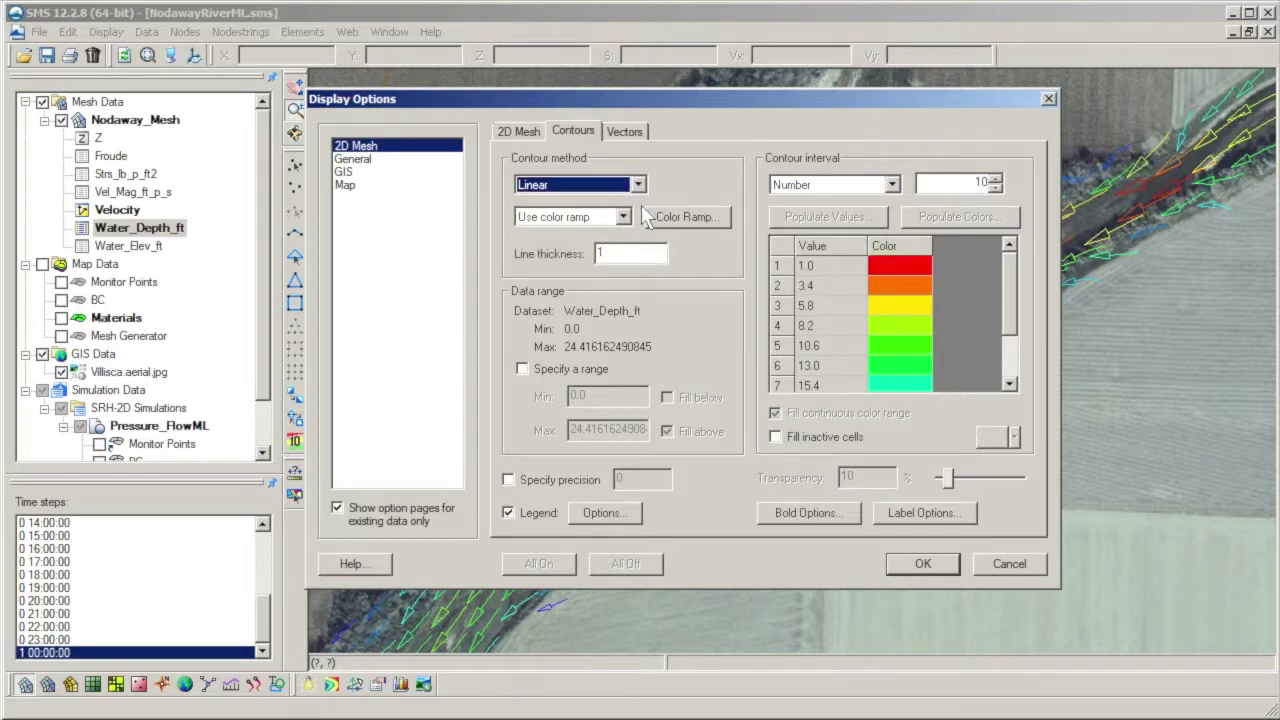
pyautogui.click(640, 187)
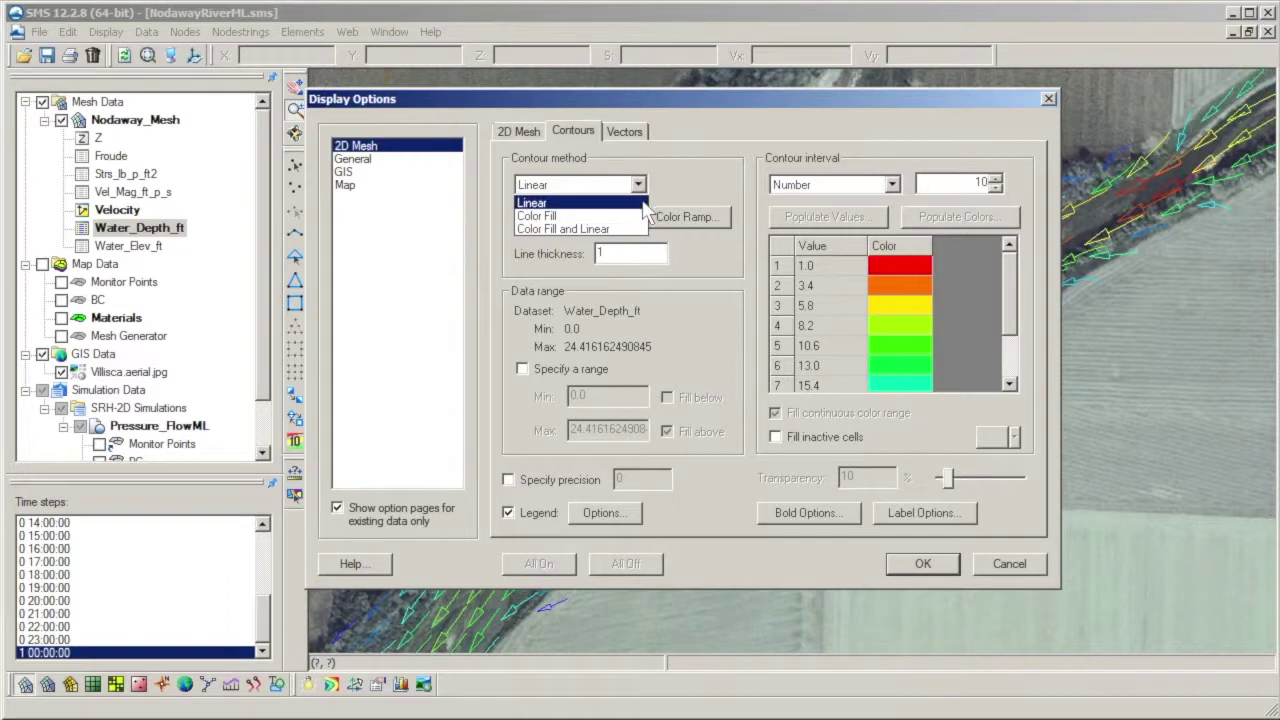
pyautogui.click(641, 225)
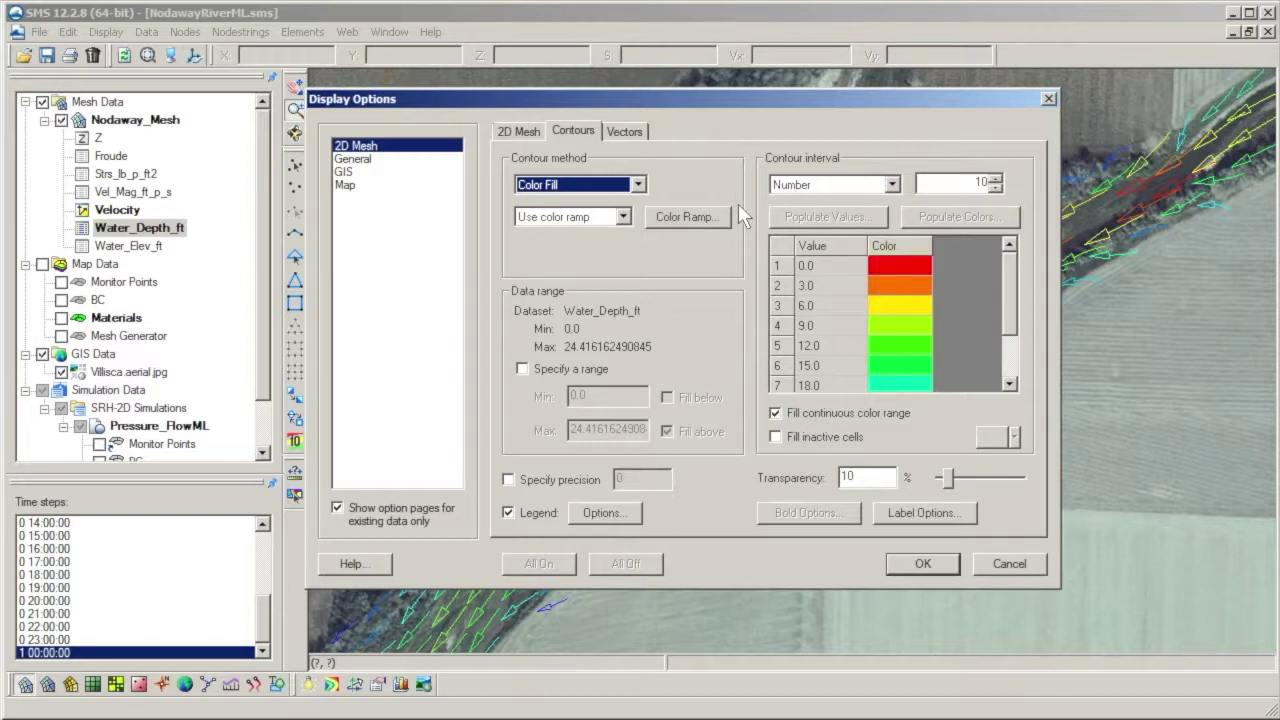
# In Color Ramp options, preview solid, intensity and reversed palettes, returning to the hue ramp
pyautogui.click(716, 228)
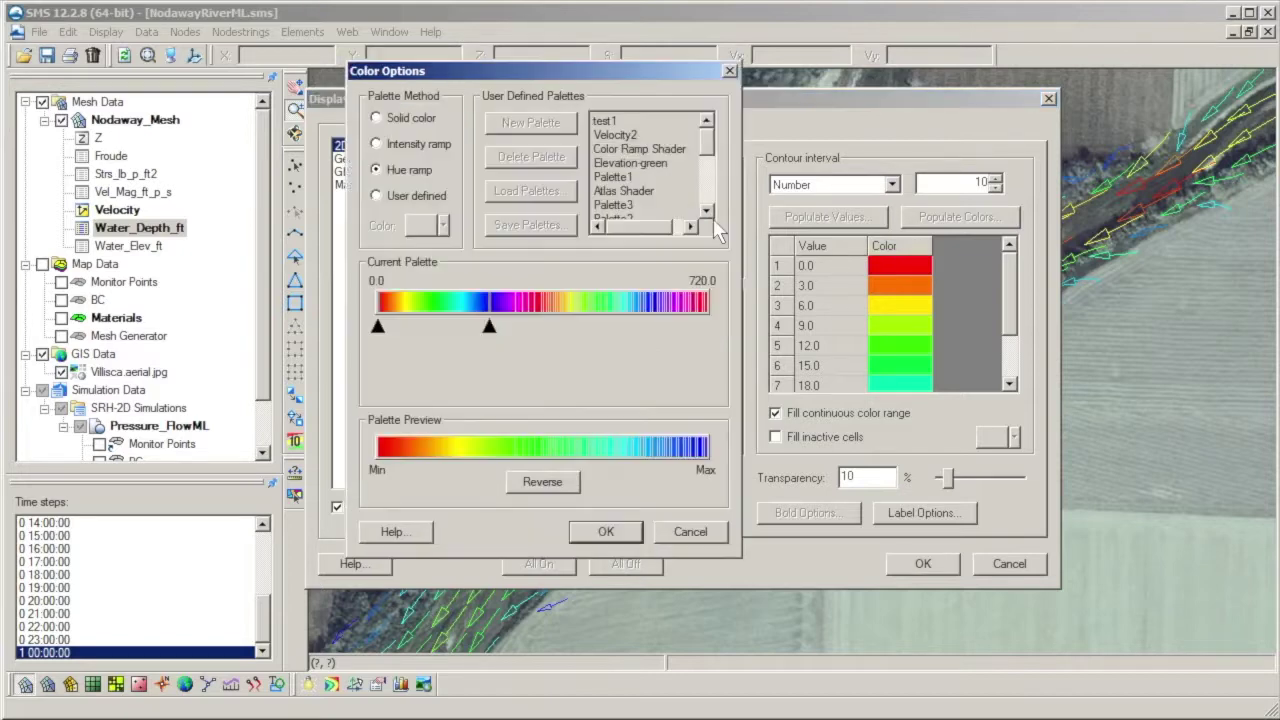
pyautogui.moveTo(640, 72); pyautogui.dragTo(683, 96)
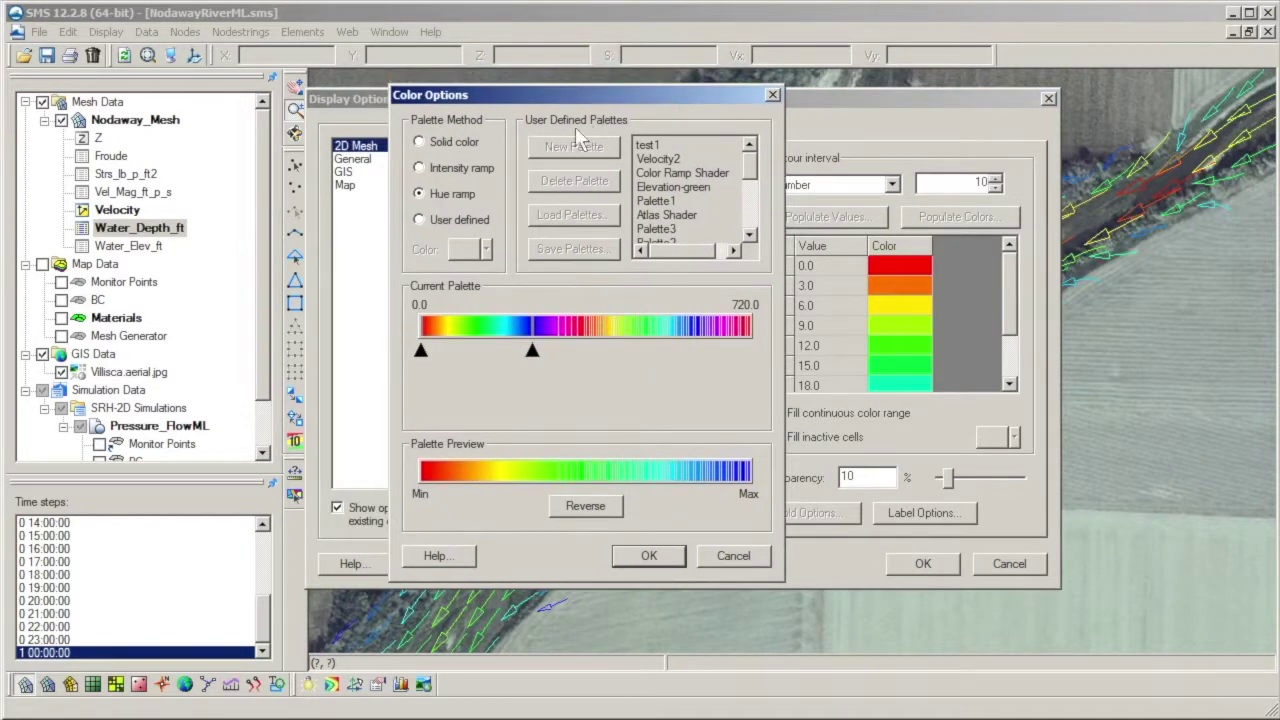
pyautogui.click(460, 141)
pyautogui.click(457, 166)
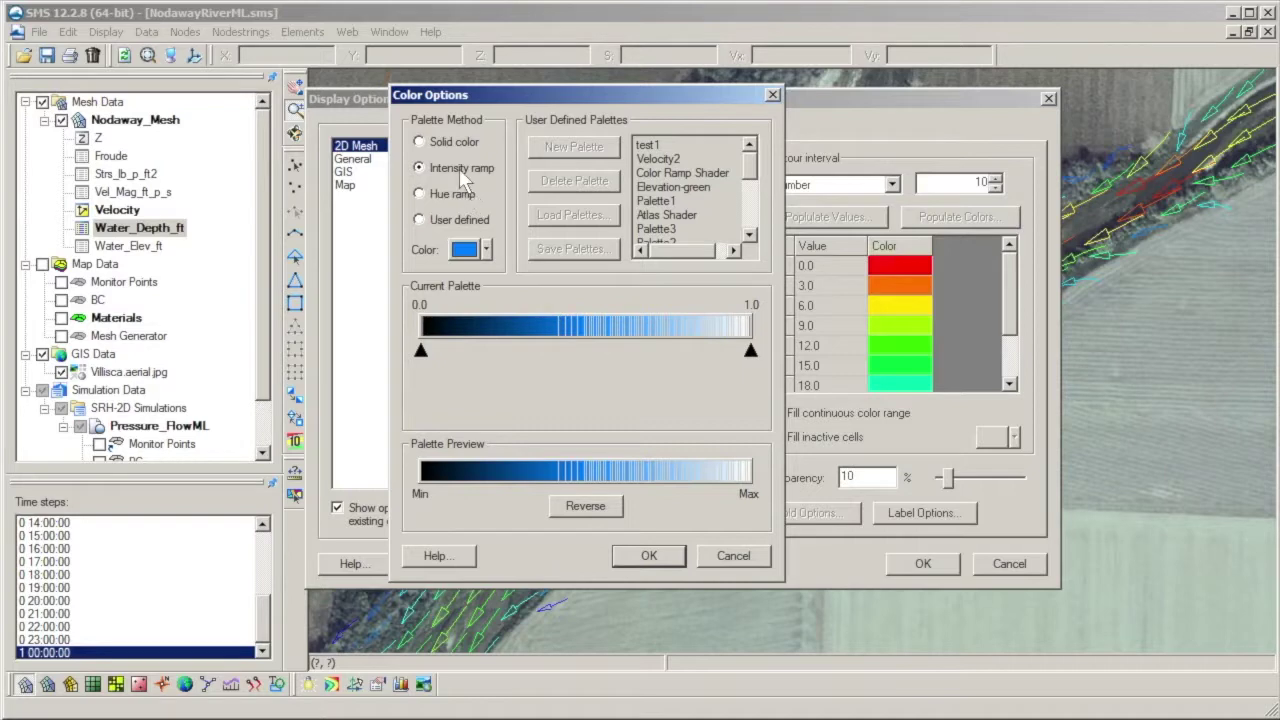
pyautogui.click(445, 196)
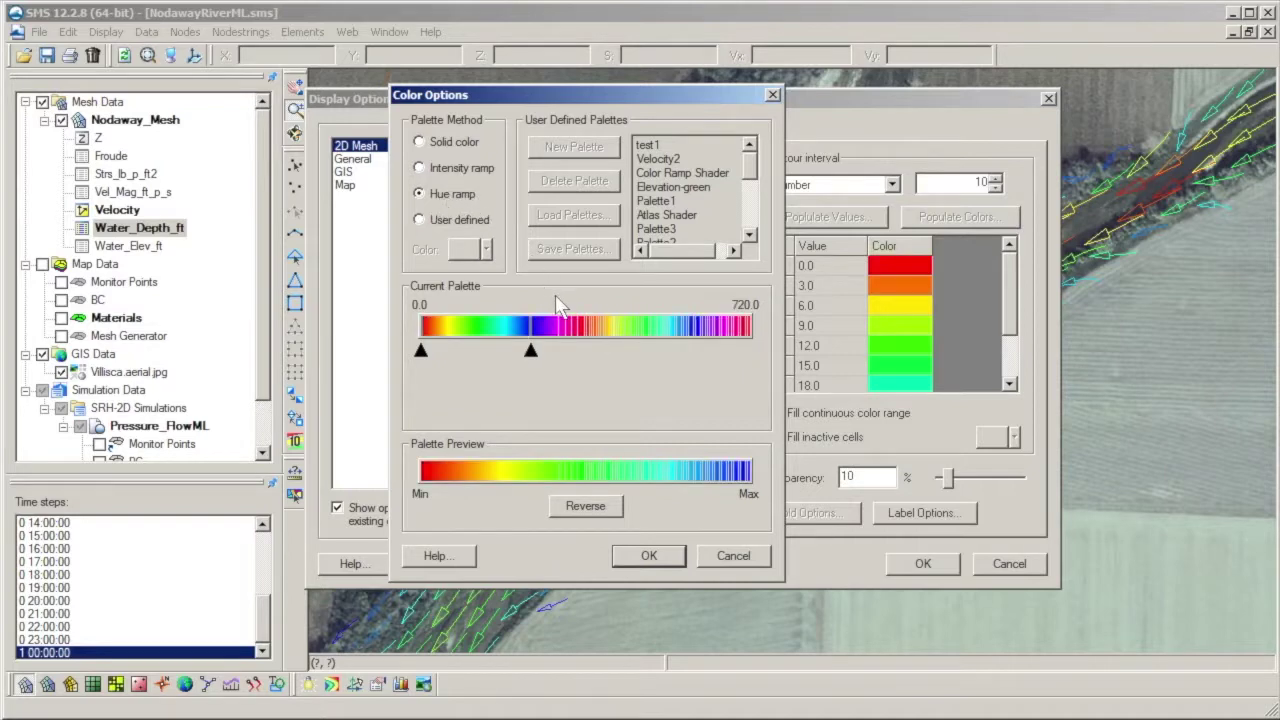
pyautogui.click(612, 518)
pyautogui.moveTo(532, 352); pyautogui.dragTo(537, 353)
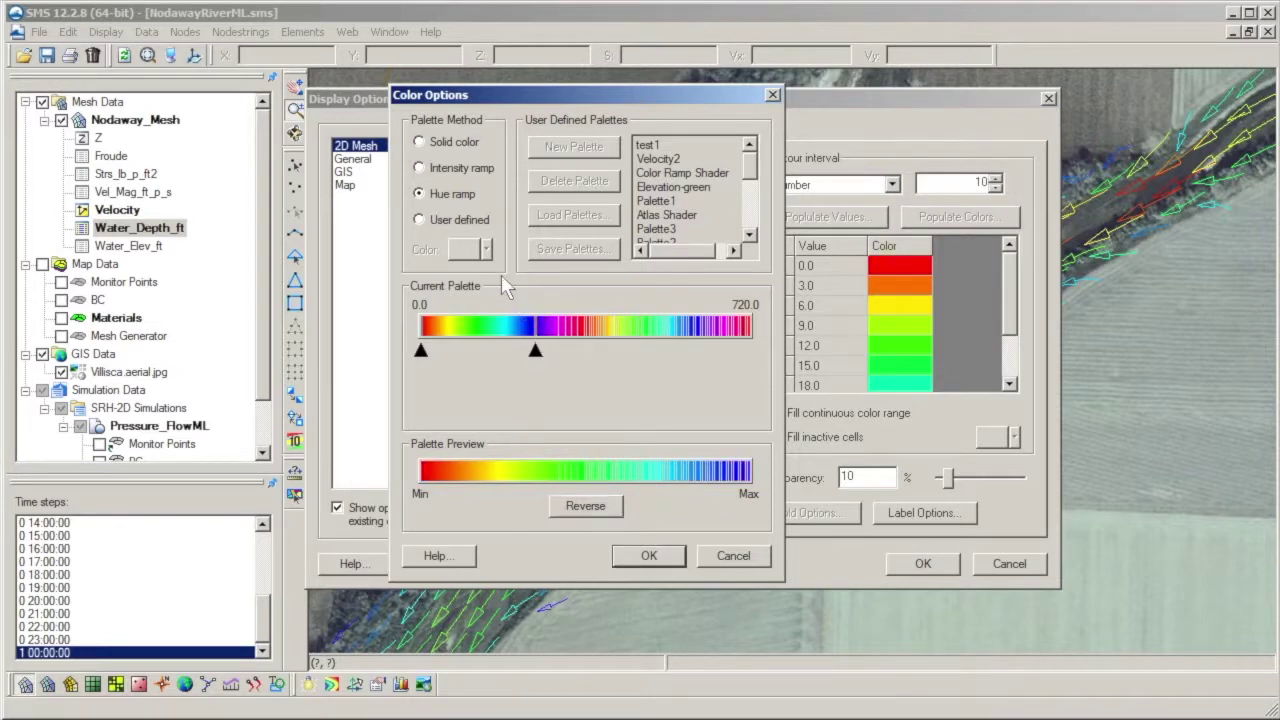
# Create user-defined Palette1 from the Elevation ramp and nudge its green and yellow breakpoints
pyautogui.click(465, 222)
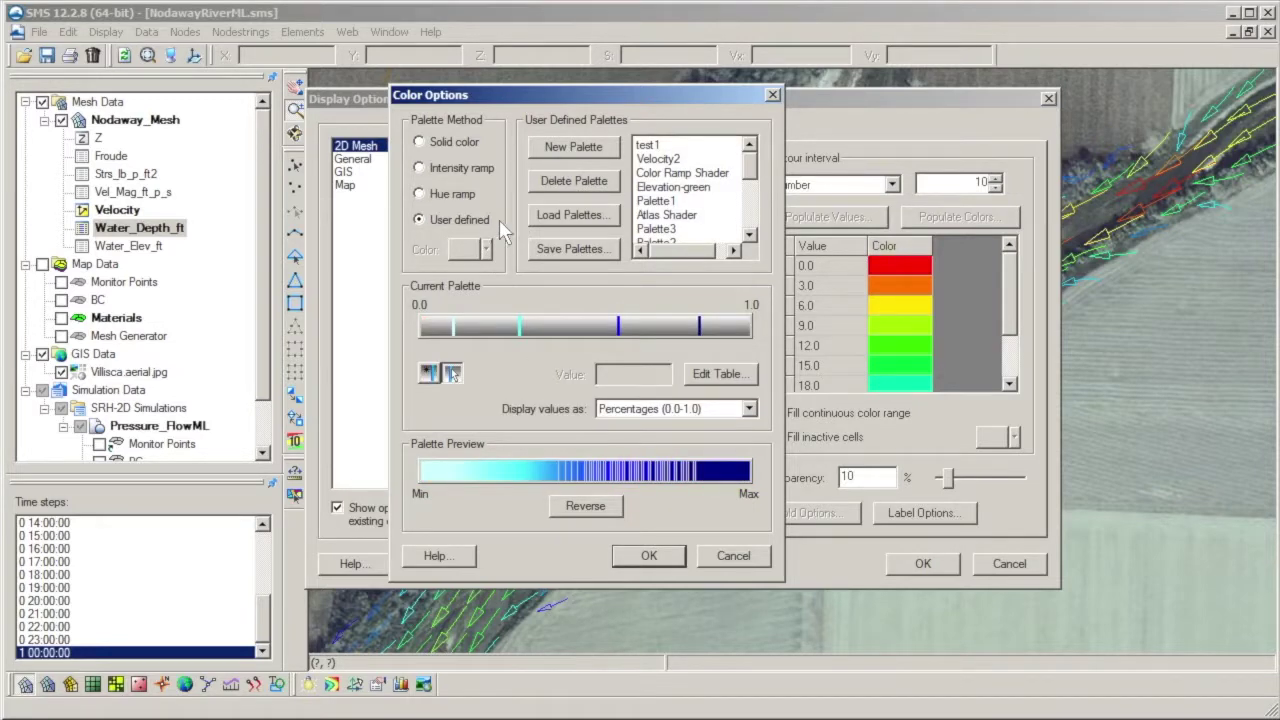
pyautogui.click(590, 148)
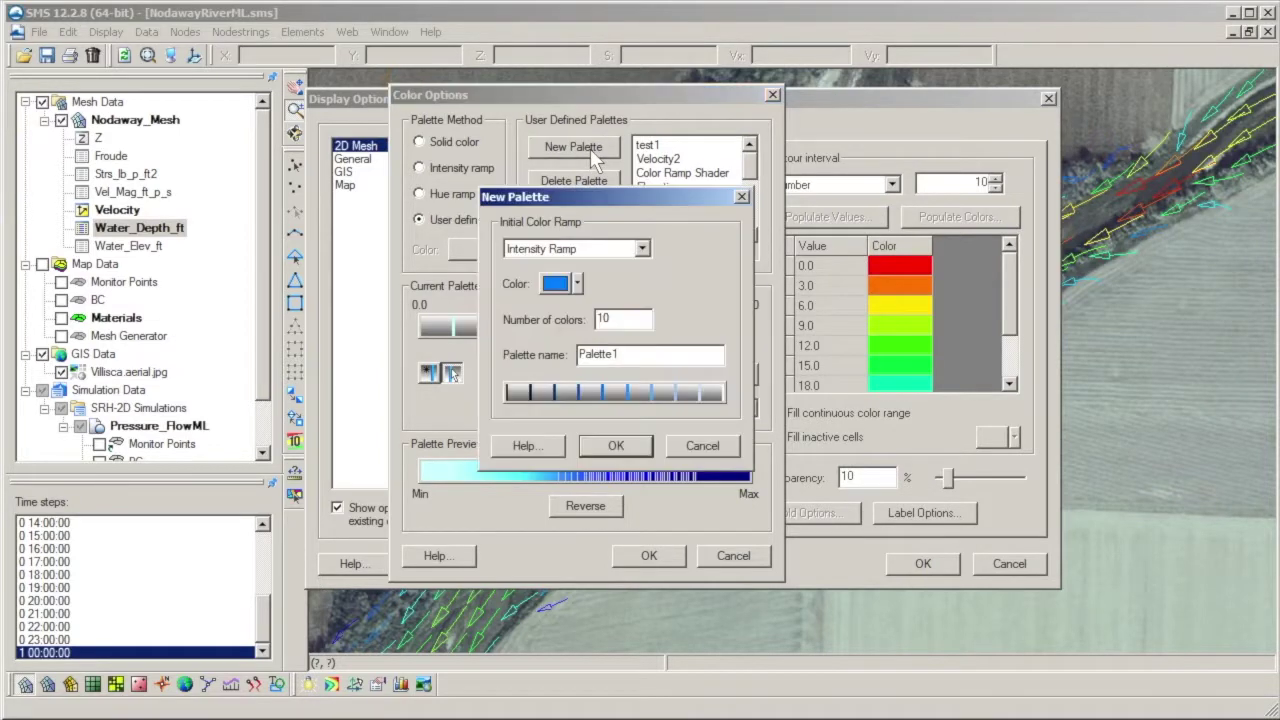
pyautogui.click(652, 446)
pyautogui.click(641, 248)
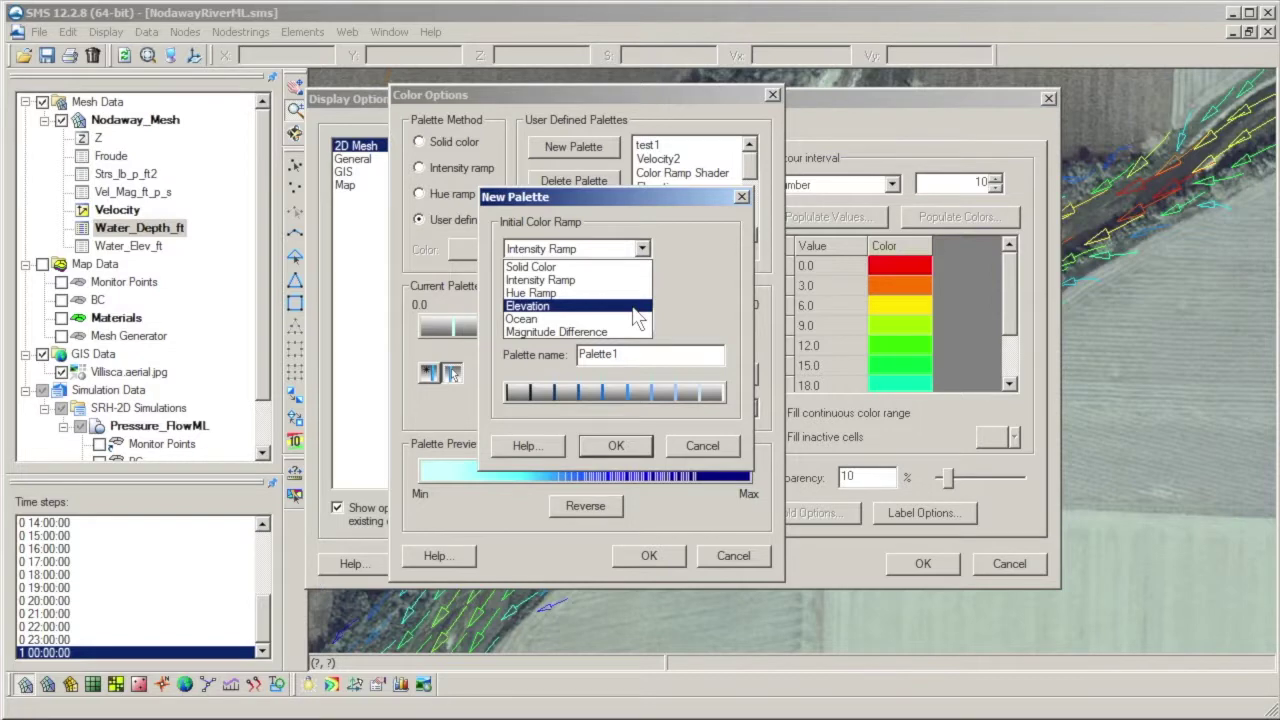
pyautogui.click(637, 306)
pyautogui.click(624, 441)
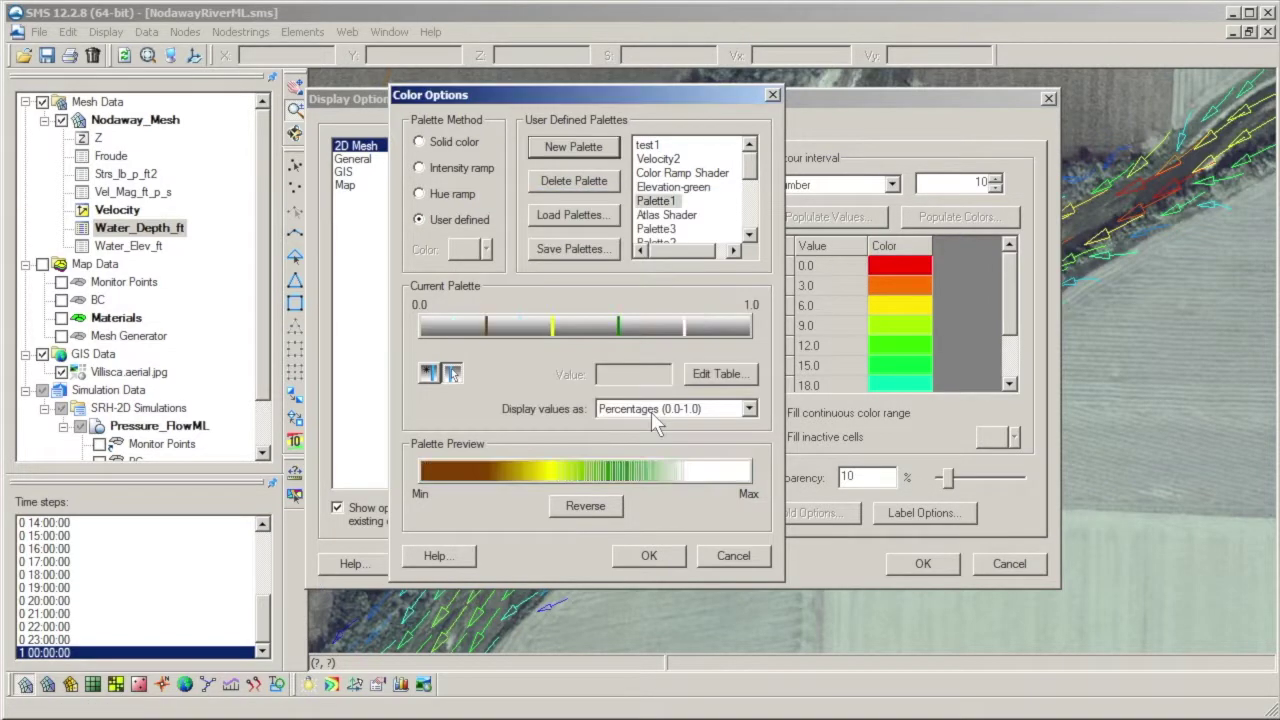
pyautogui.moveTo(624, 338); pyautogui.dragTo(629, 336)
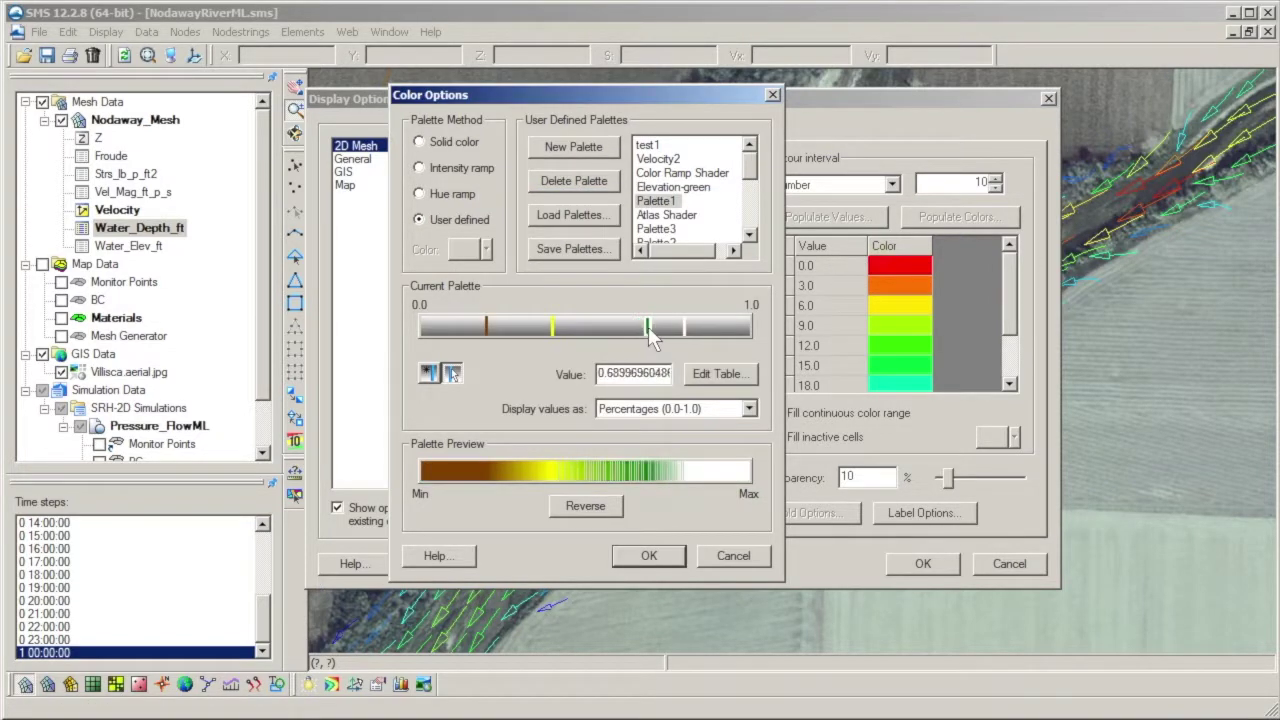
pyautogui.moveTo(553, 328); pyautogui.dragTo(432, 333)
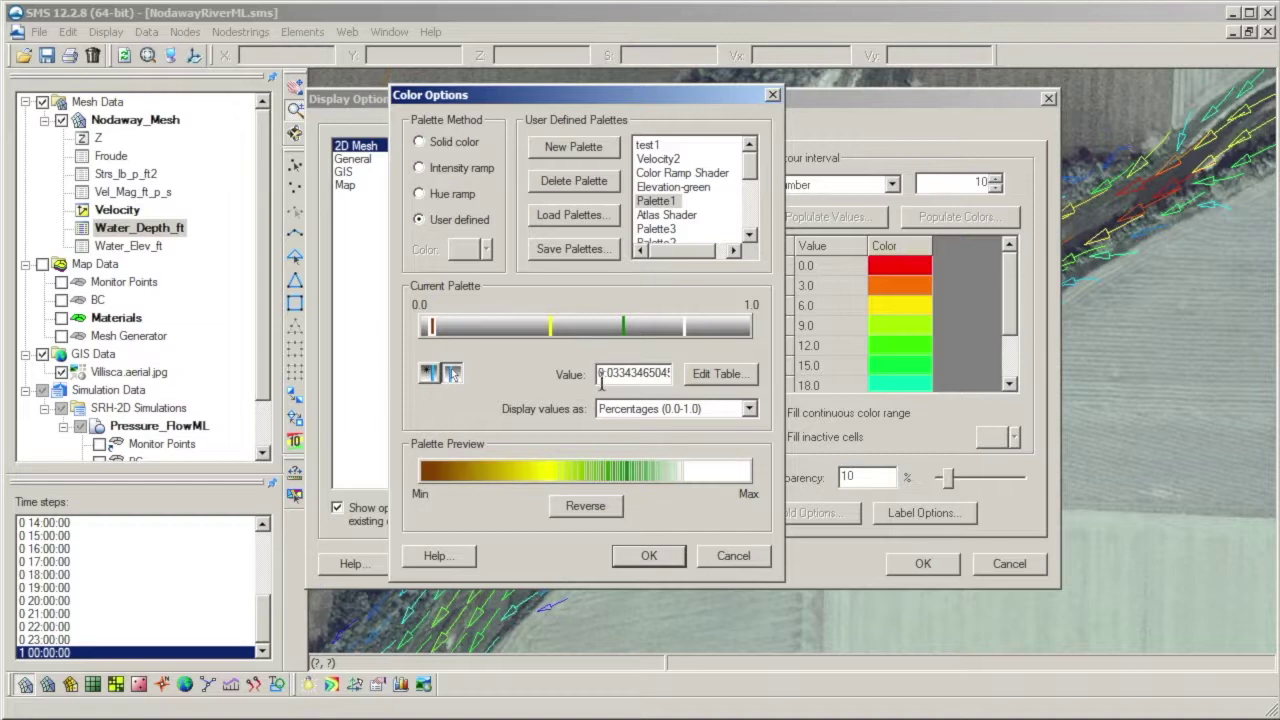
# Apply the new palette and set the contour interval to Number with 20 levels
pyautogui.click(651, 554)
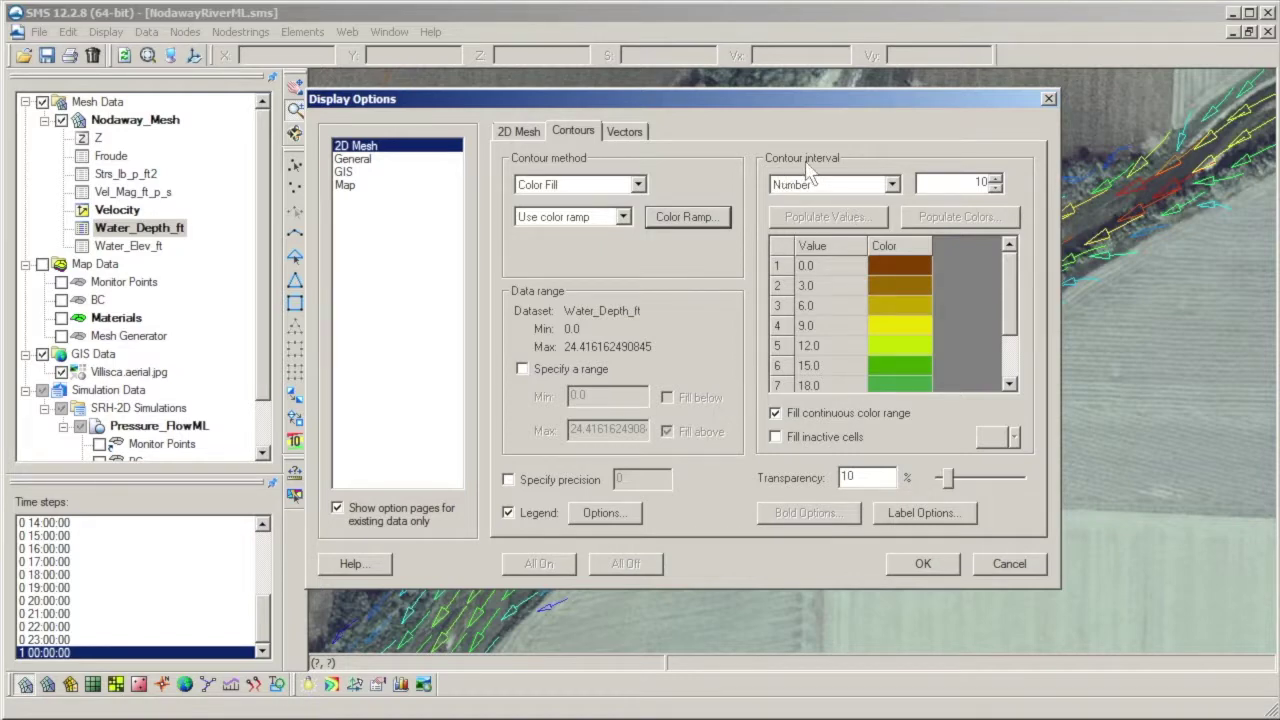
pyautogui.click(899, 187)
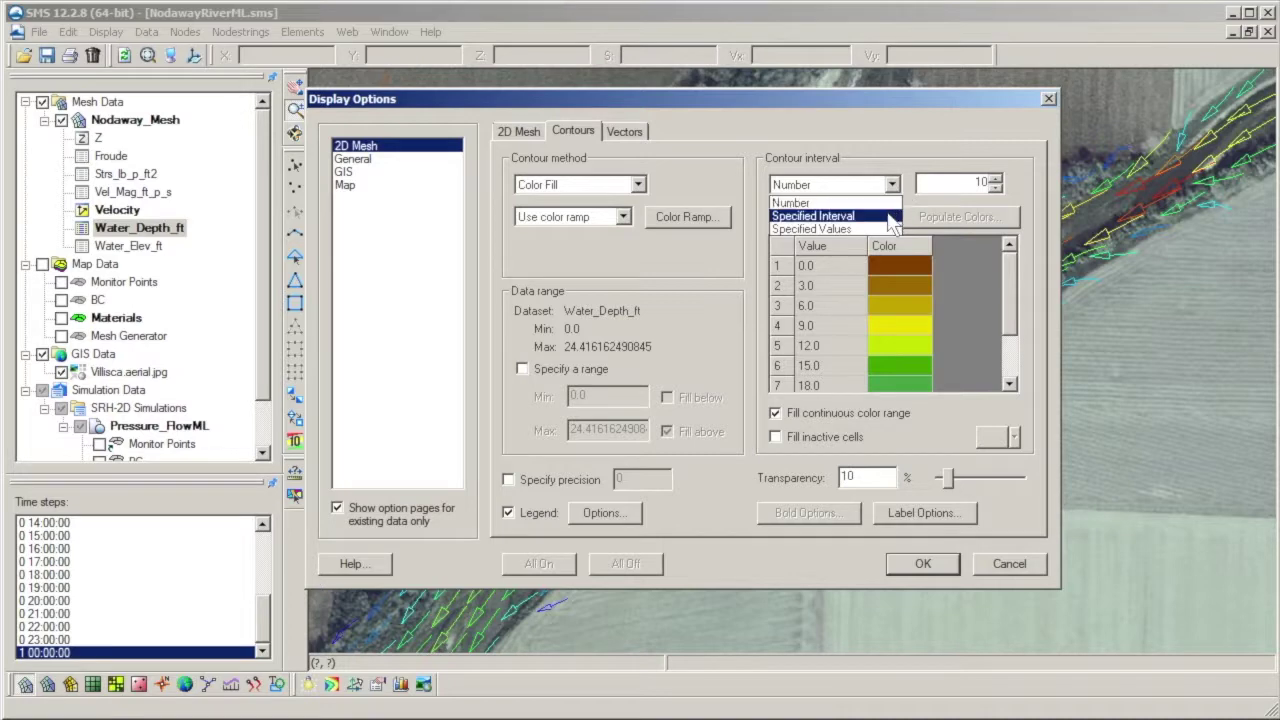
pyautogui.click(890, 217)
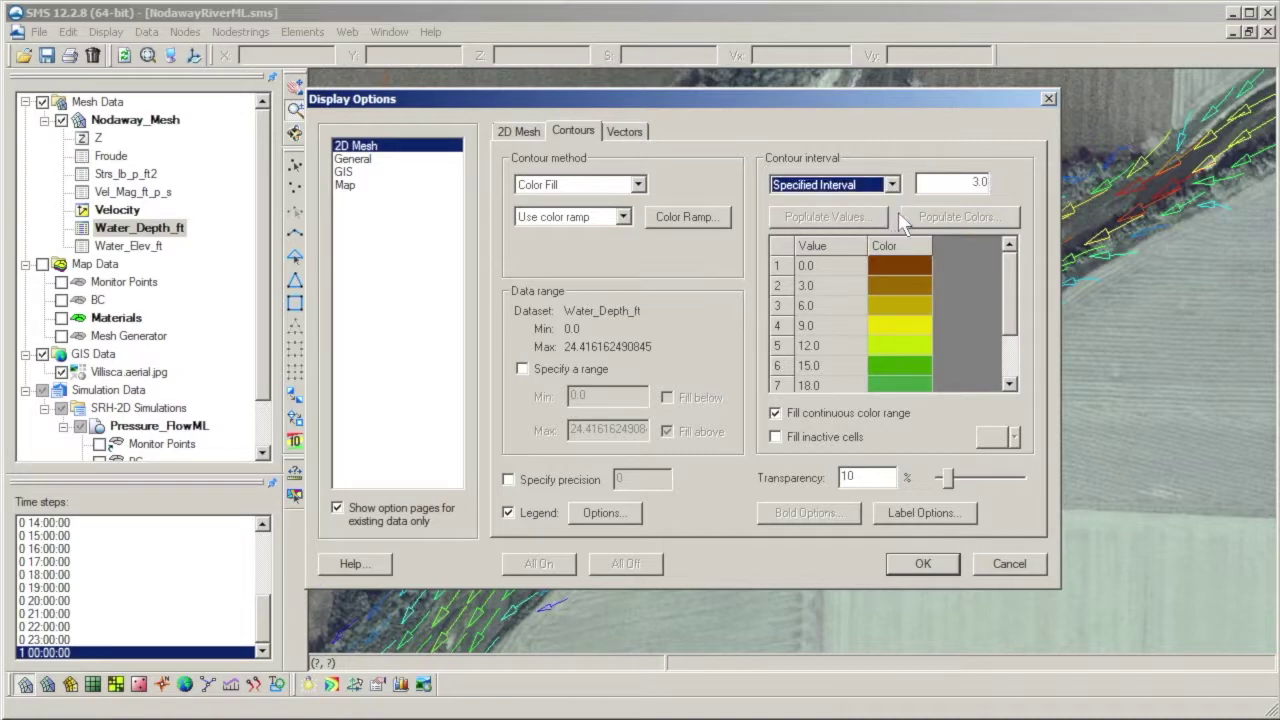
pyautogui.doubleClick(982, 184)
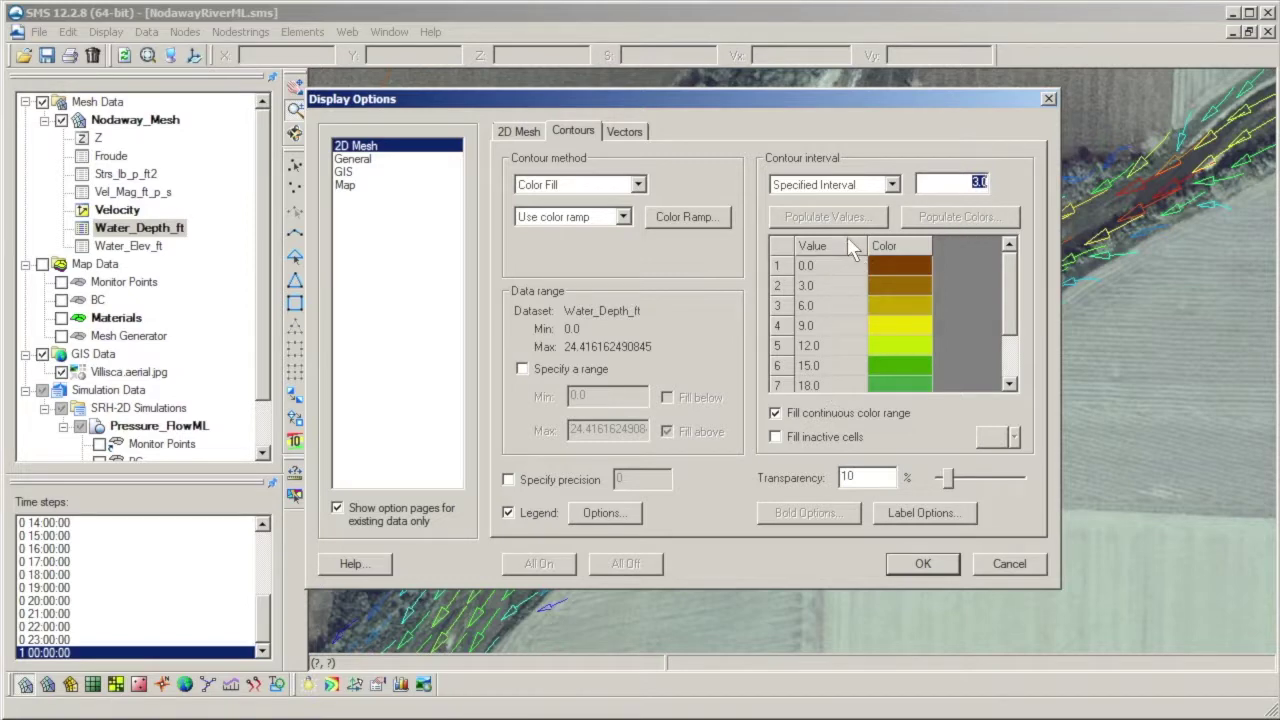
pyautogui.click(890, 186)
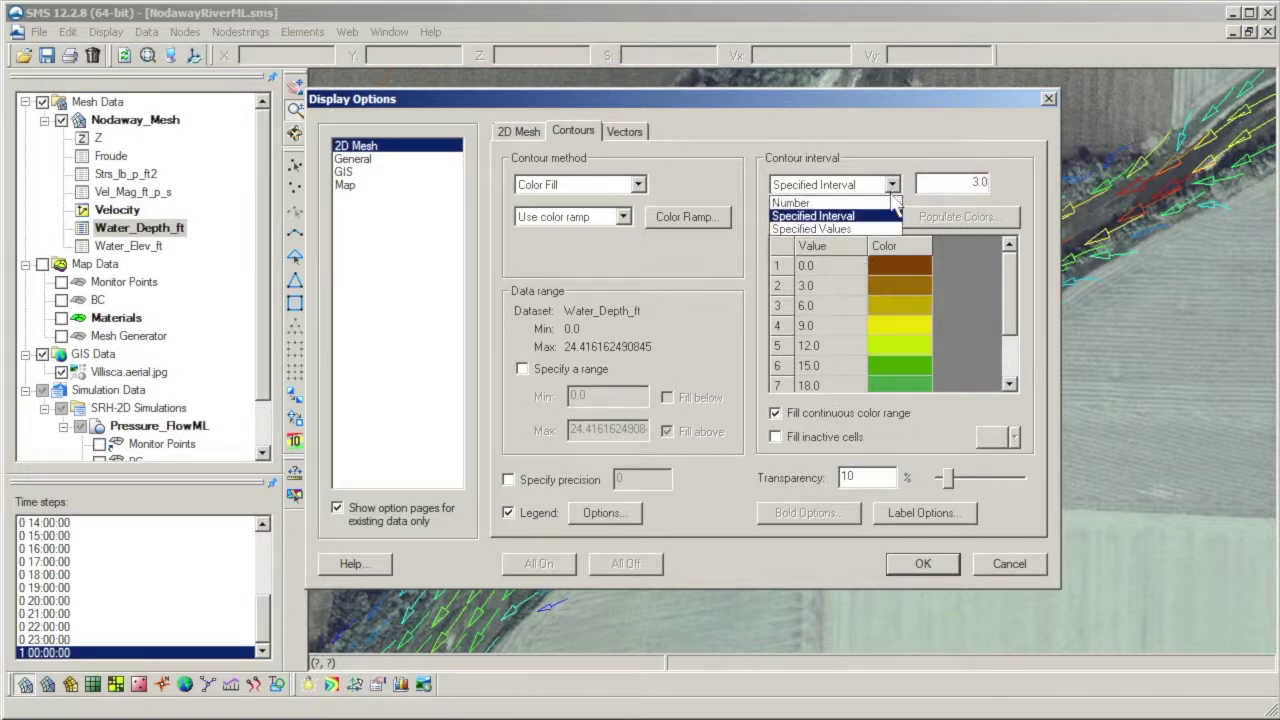
pyautogui.click(891, 202)
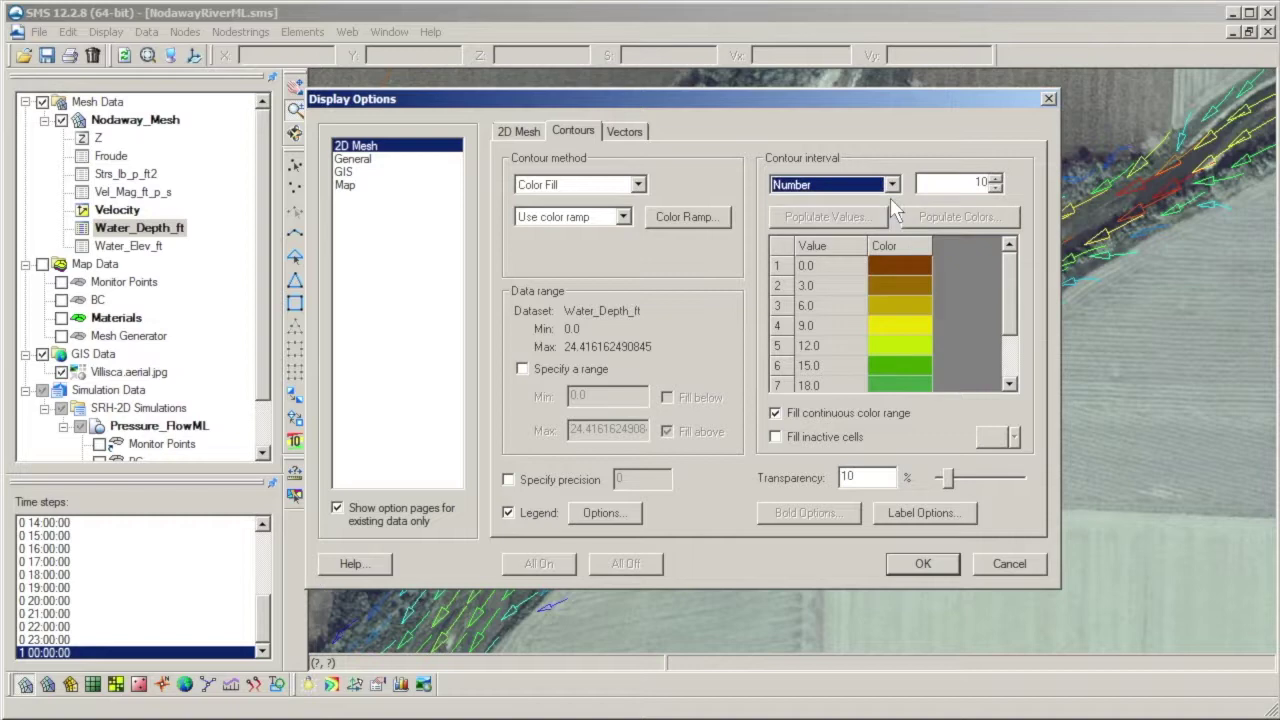
pyautogui.doubleClick(978, 185)
pyautogui.write('20')
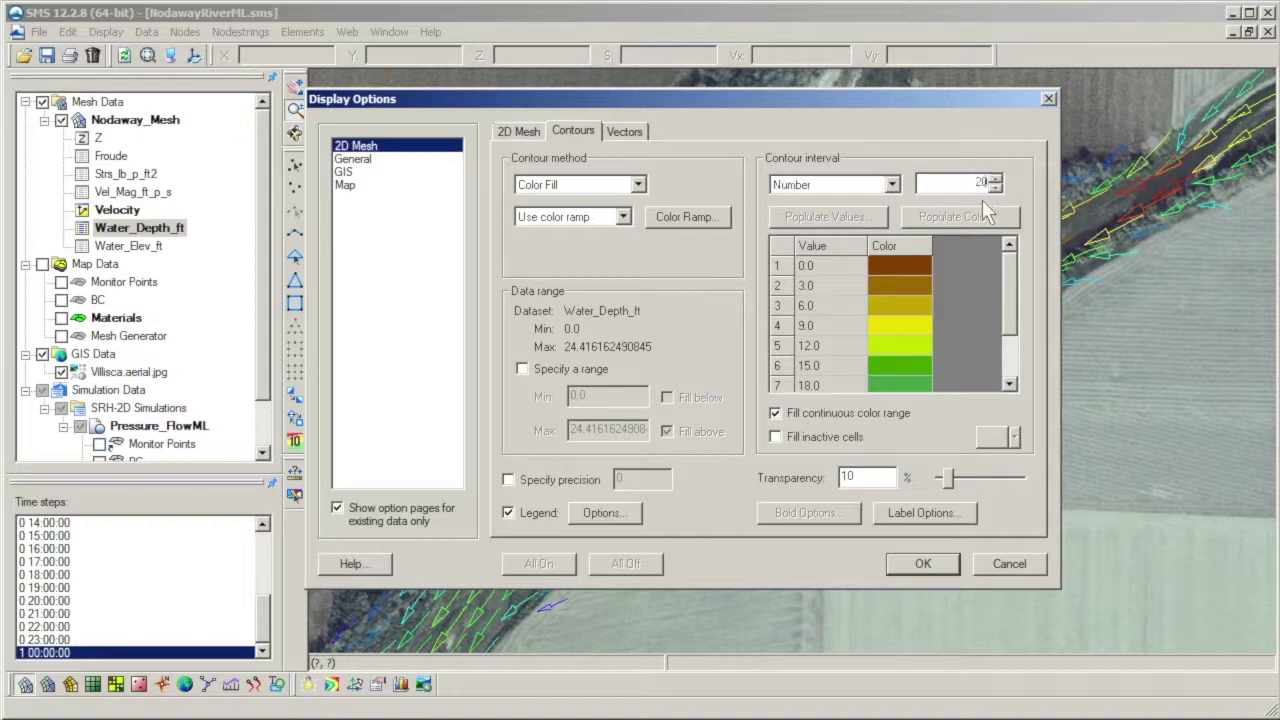
pyautogui.click(843, 285)
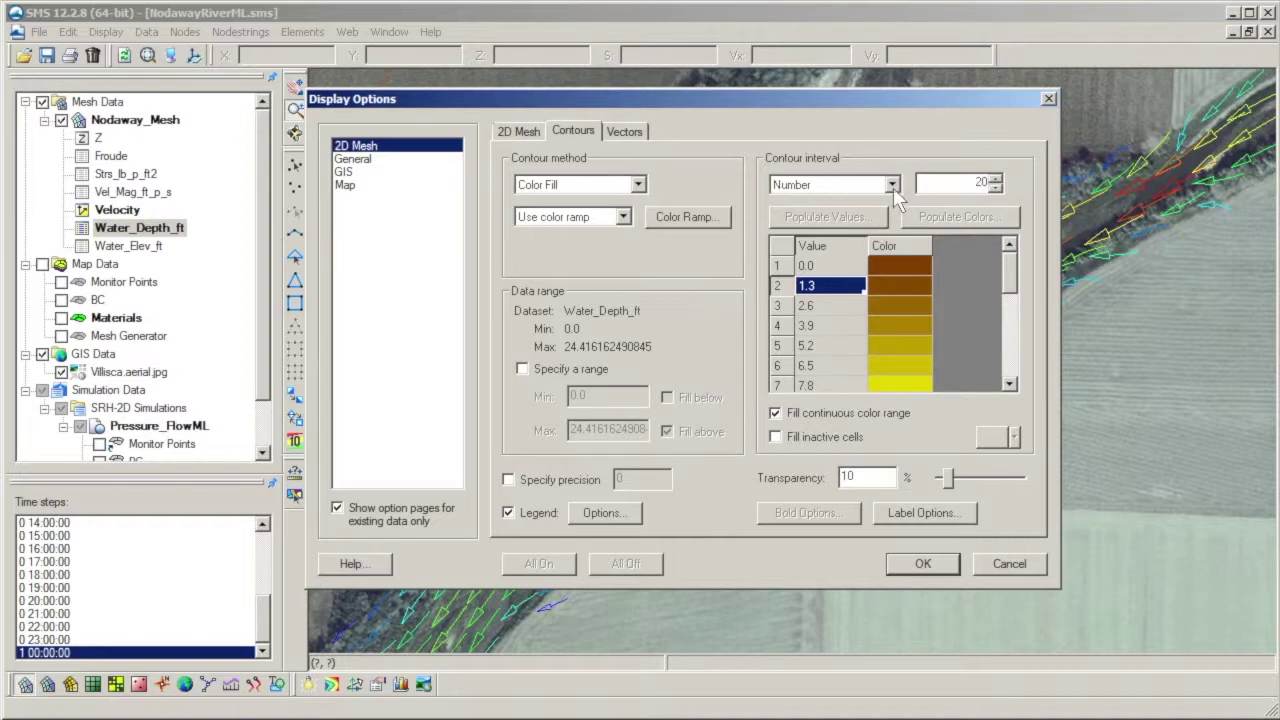
# Switch to Specified Values, set breaks 2 and 3 to 1 and 2, and adjust transparency
pyautogui.click(893, 187)
pyautogui.click(862, 227)
pyautogui.click(845, 306)
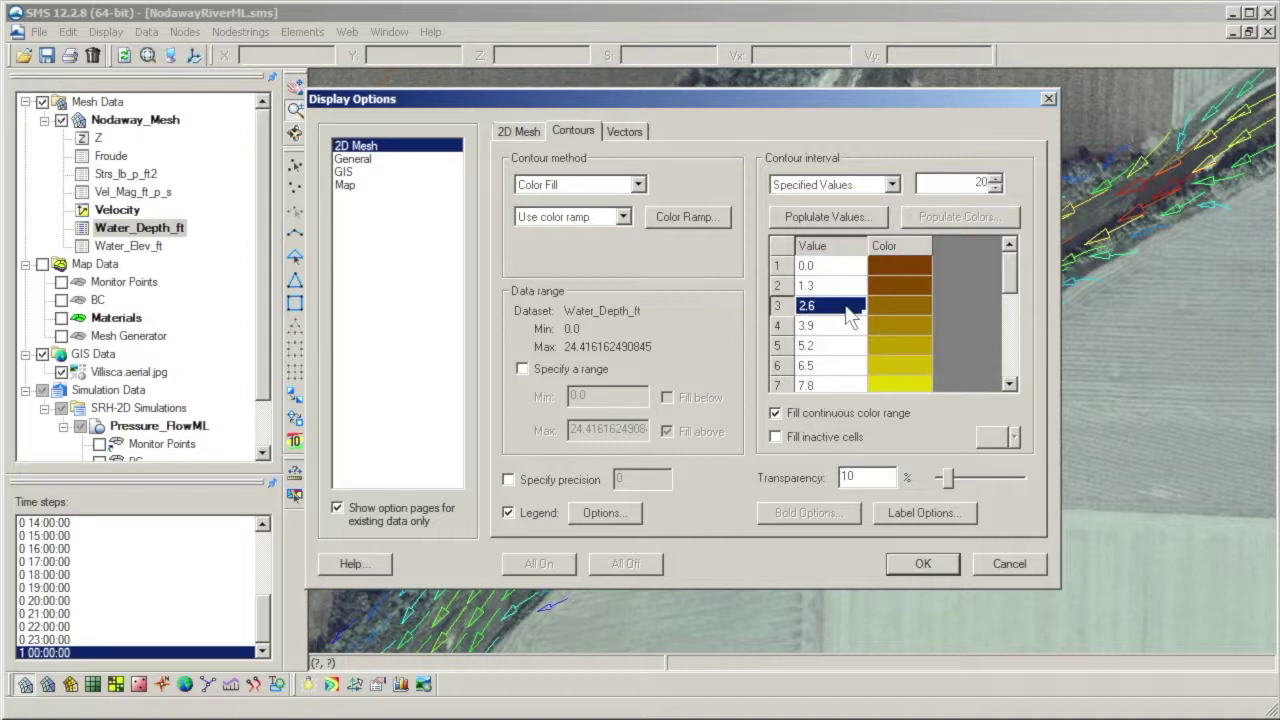
pyautogui.write('2')
pyautogui.click(845, 286)
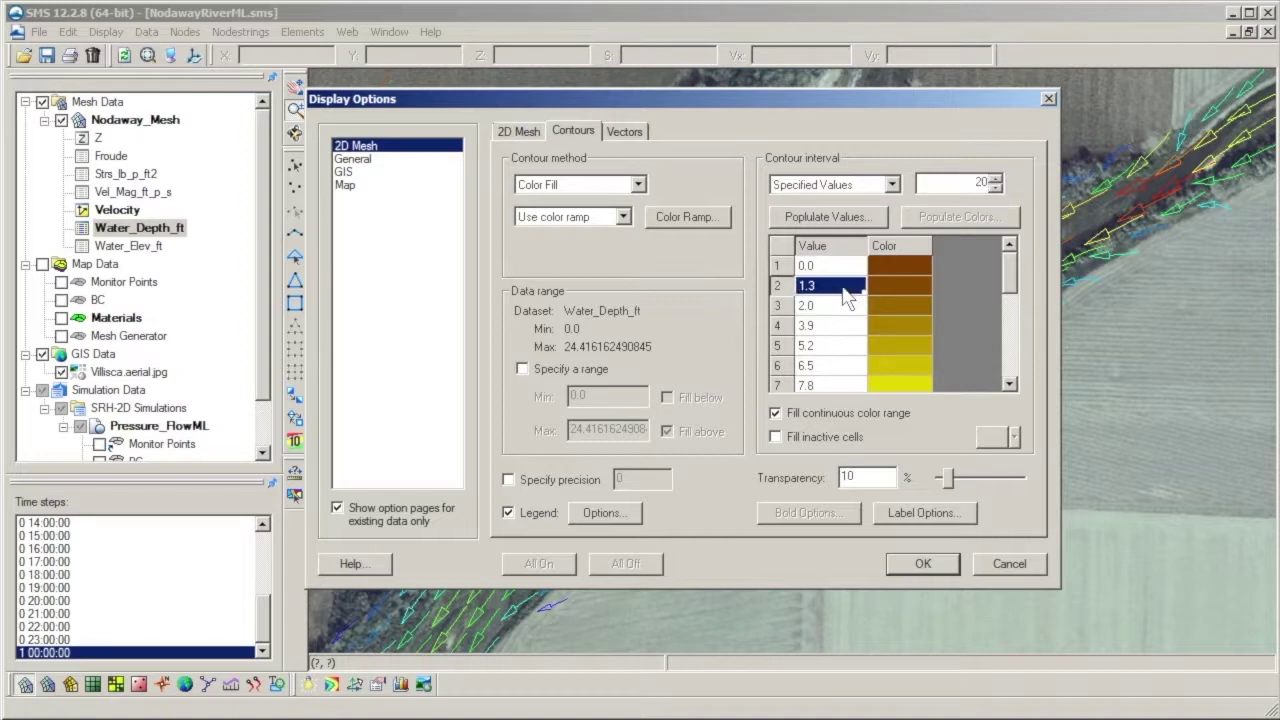
pyautogui.write('1')
pyautogui.click(860, 266)
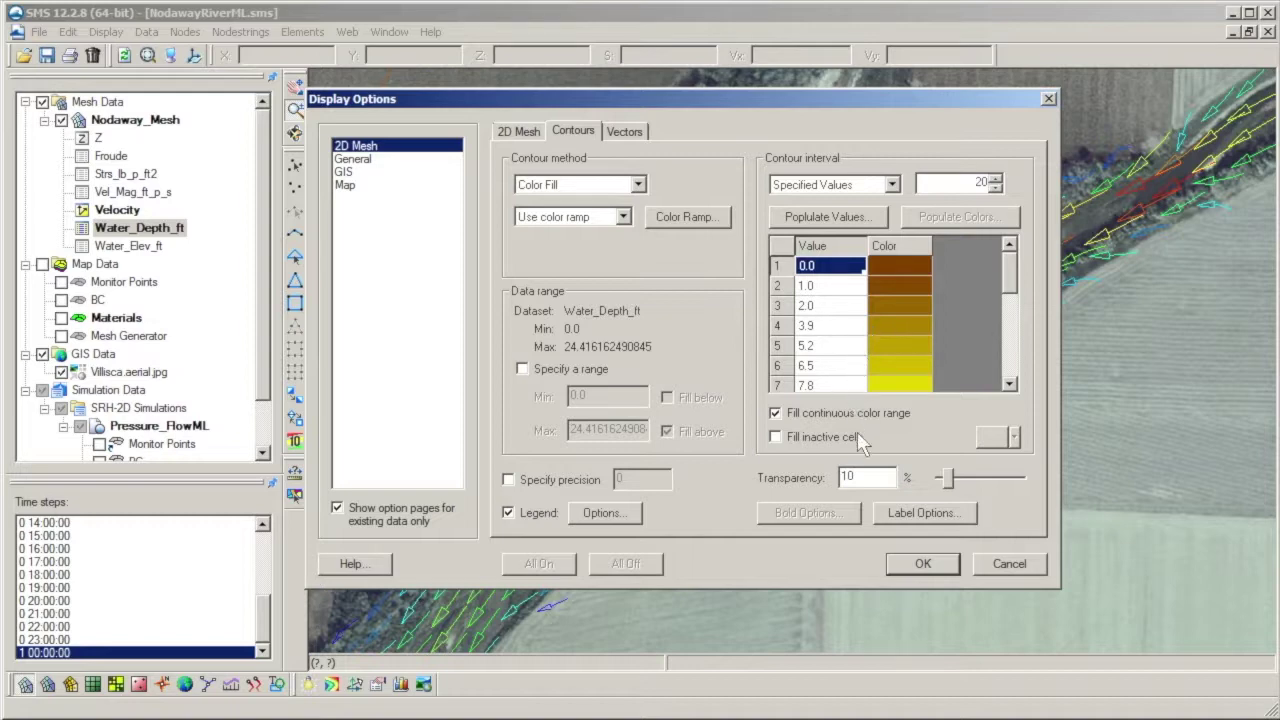
pyautogui.moveTo(952, 481)
pyautogui.mouseDown()
pyautogui.moveTo(983, 478)
pyautogui.moveTo(952, 479)
pyautogui.mouseUp()
# Enable Specify precision for contour values, entering 2 then 3 decimal places
pyautogui.click(547, 478)
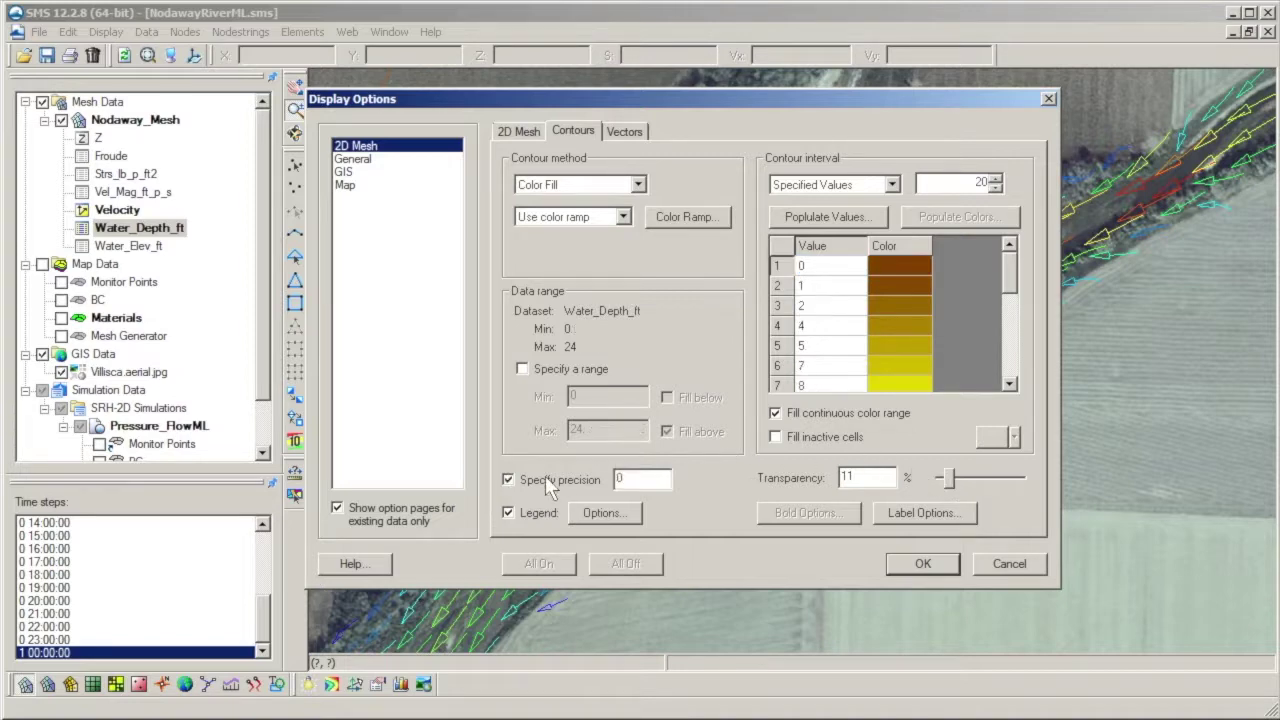
pyautogui.doubleClick(617, 480)
pyautogui.write('2')
pyautogui.click(857, 478)
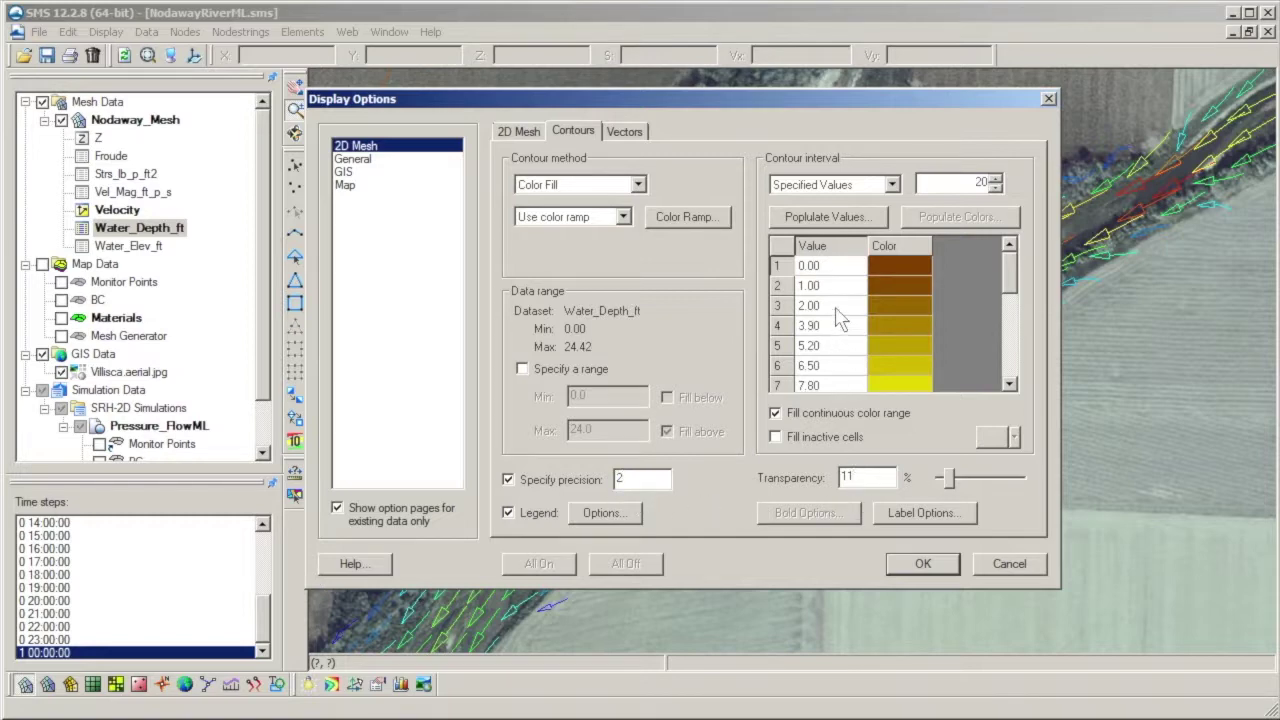
pyautogui.doubleClick(617, 480)
pyautogui.write('3')
pyautogui.click(810, 347)
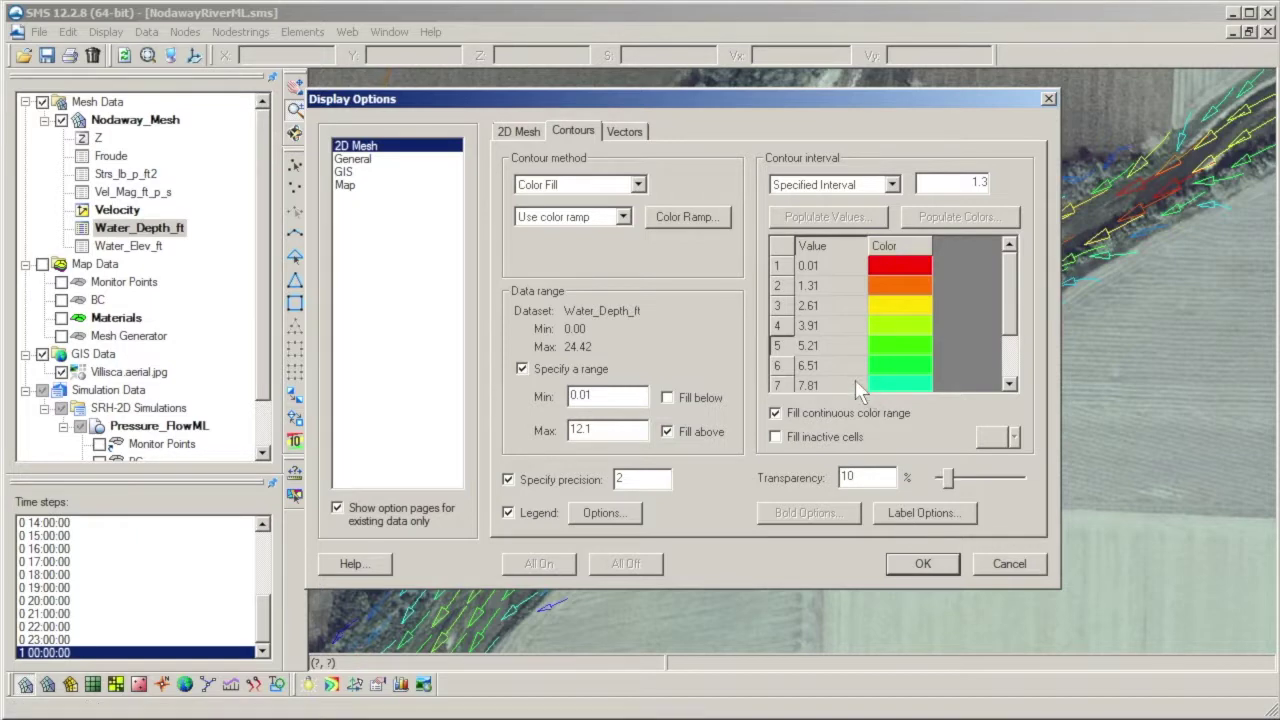
# Accept the 2D Mesh display settings, frame the mesh, and zoom into the lower-left river reach
pyautogui.click(530, 134)
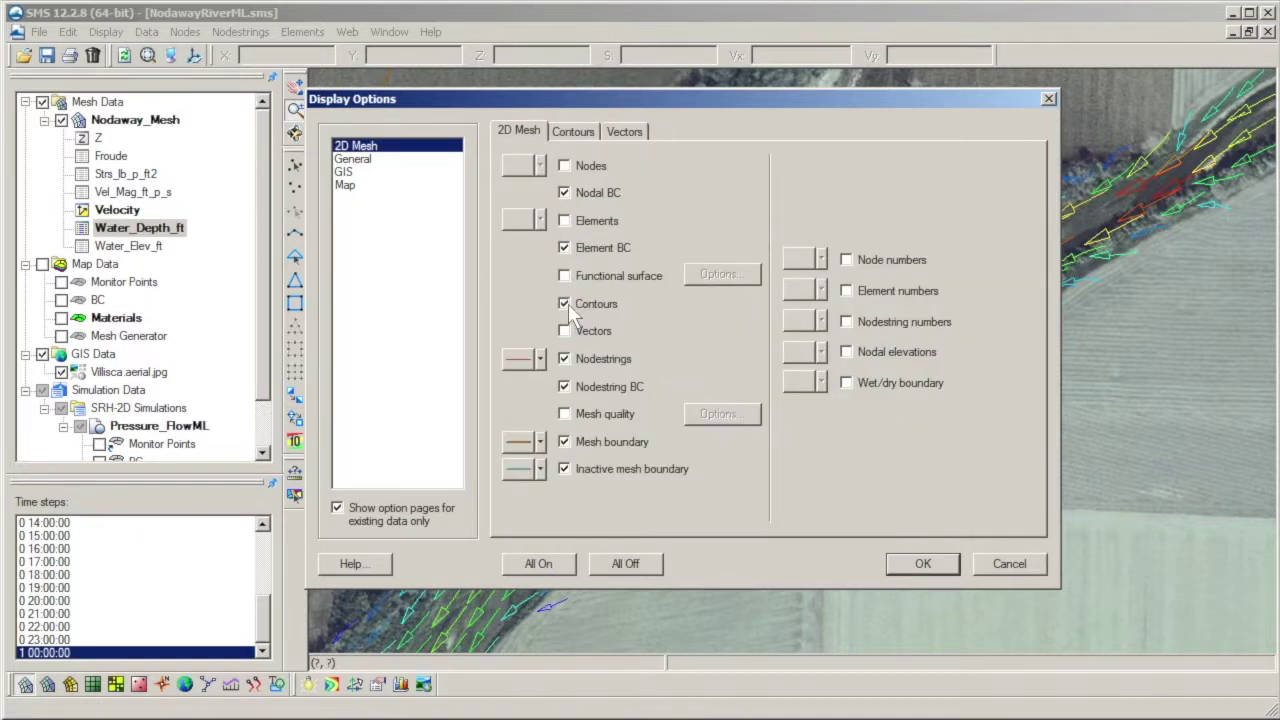
pyautogui.click(903, 558)
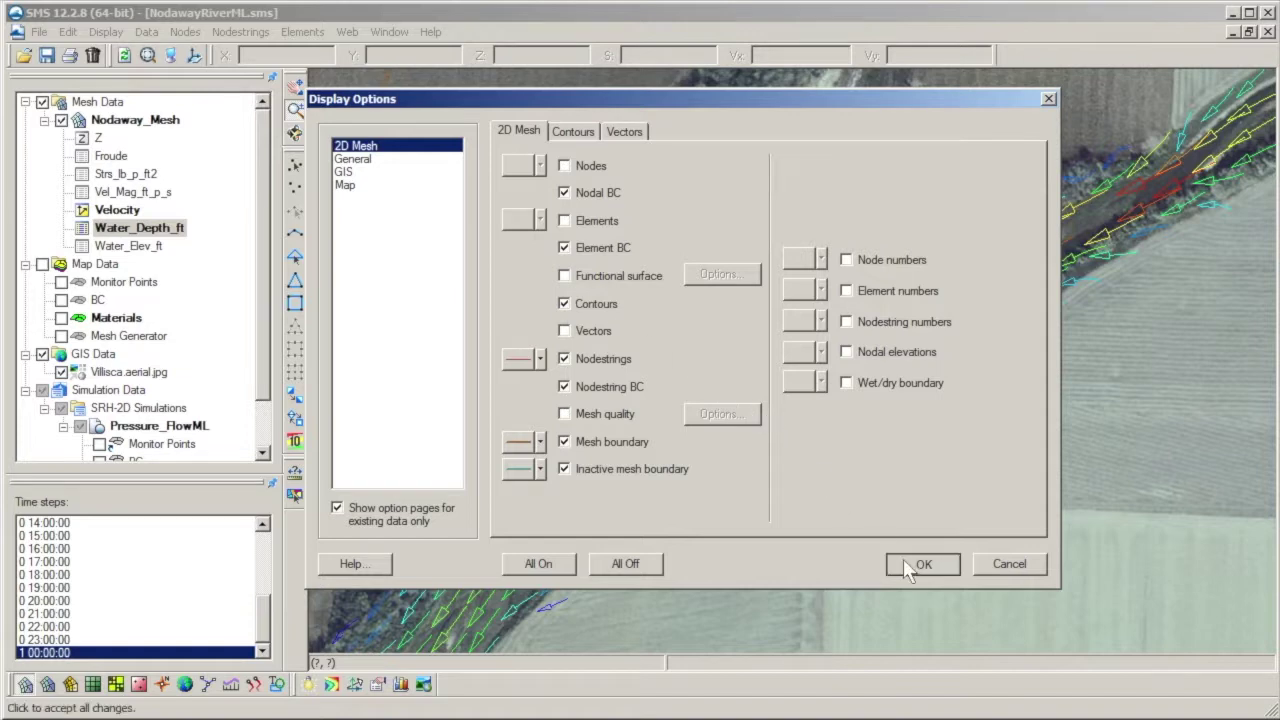
pyautogui.click(147, 55)
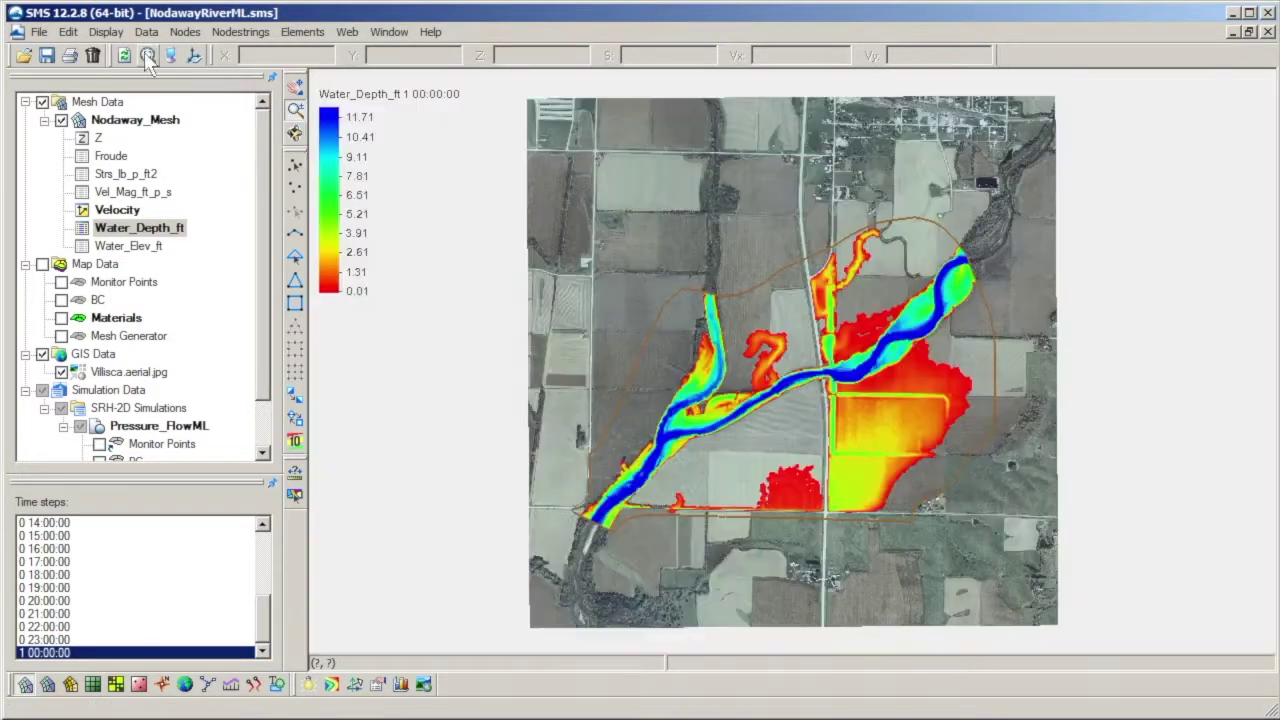
pyautogui.scroll(1, 815, 388)
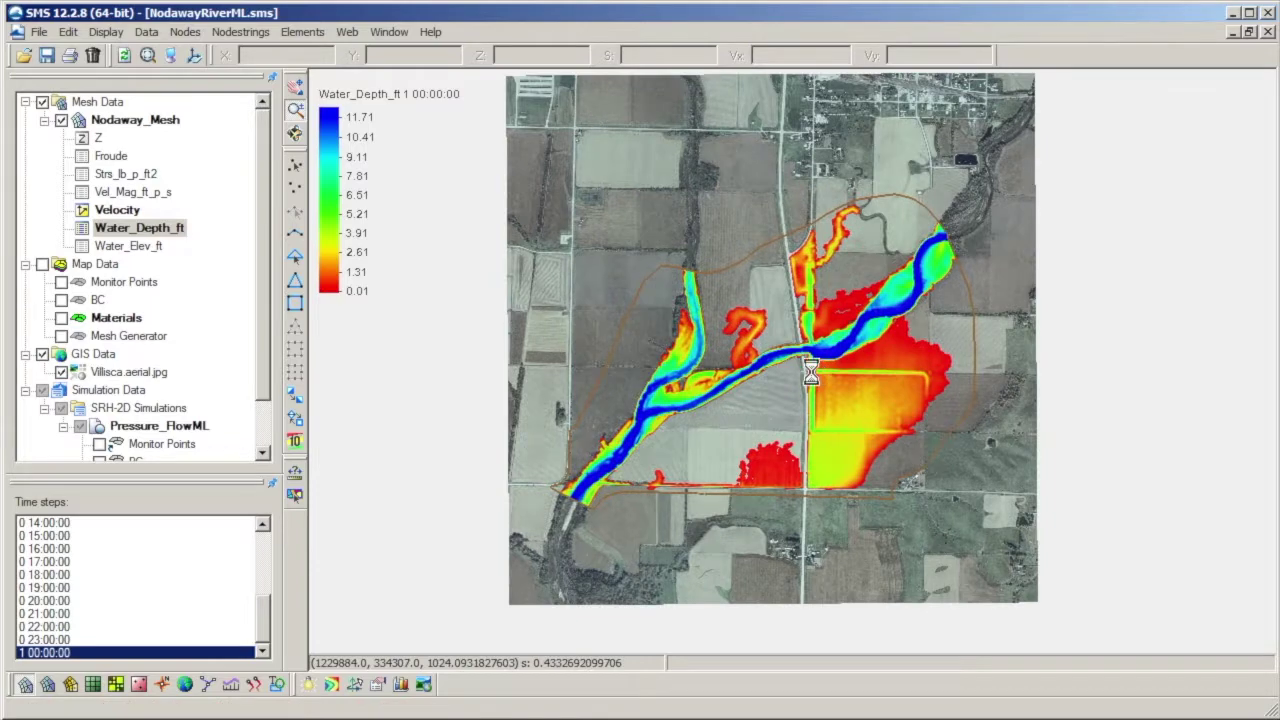
pyautogui.scroll(1, 805, 376)
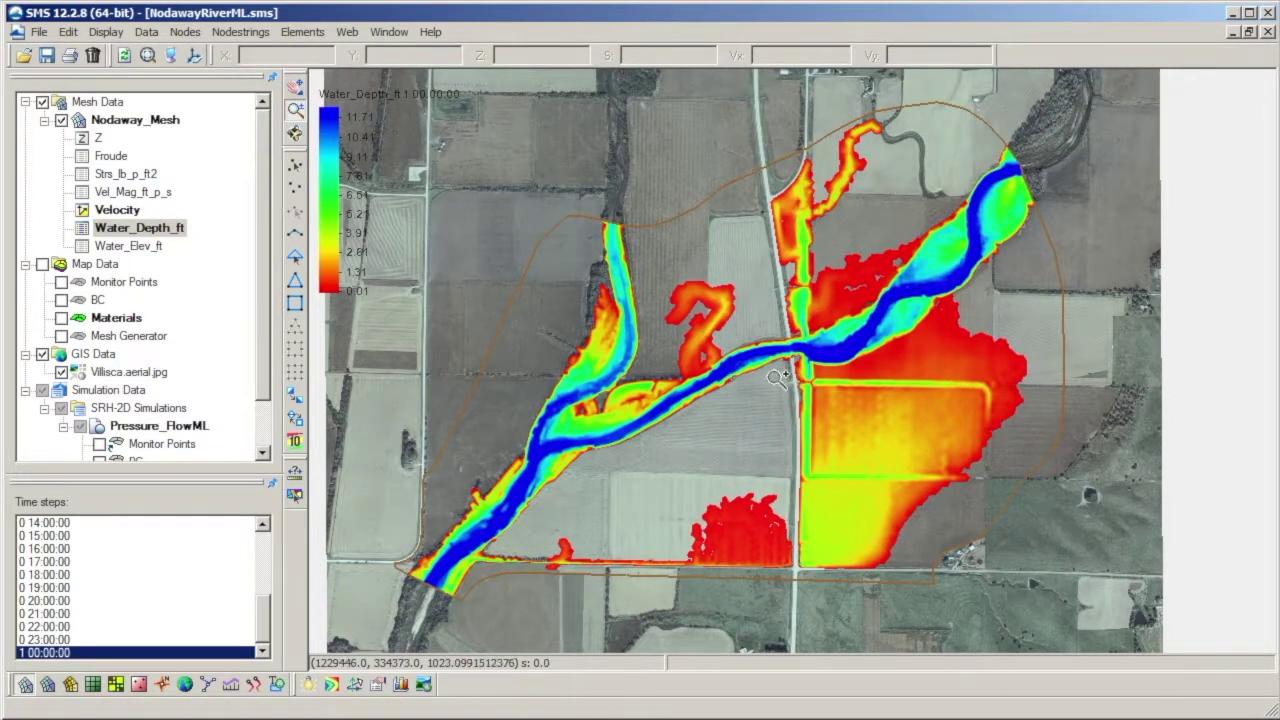
pyautogui.click(295, 108)
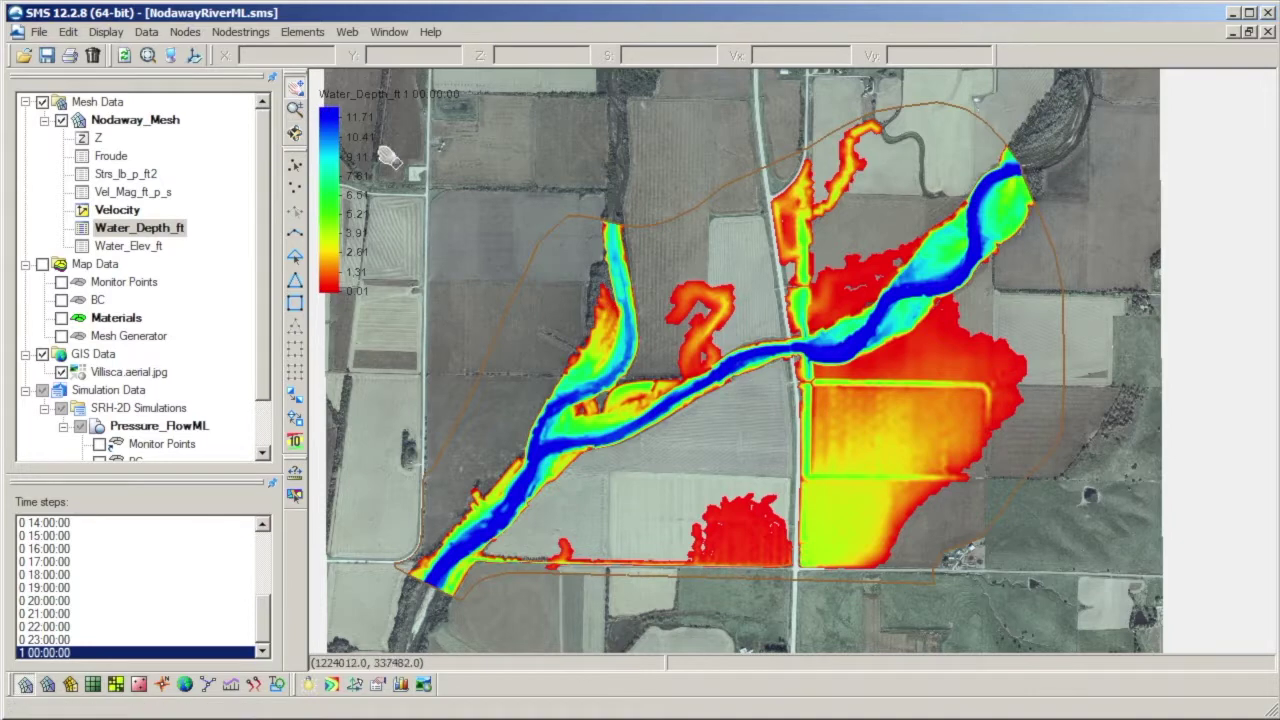
pyautogui.click(485, 470)
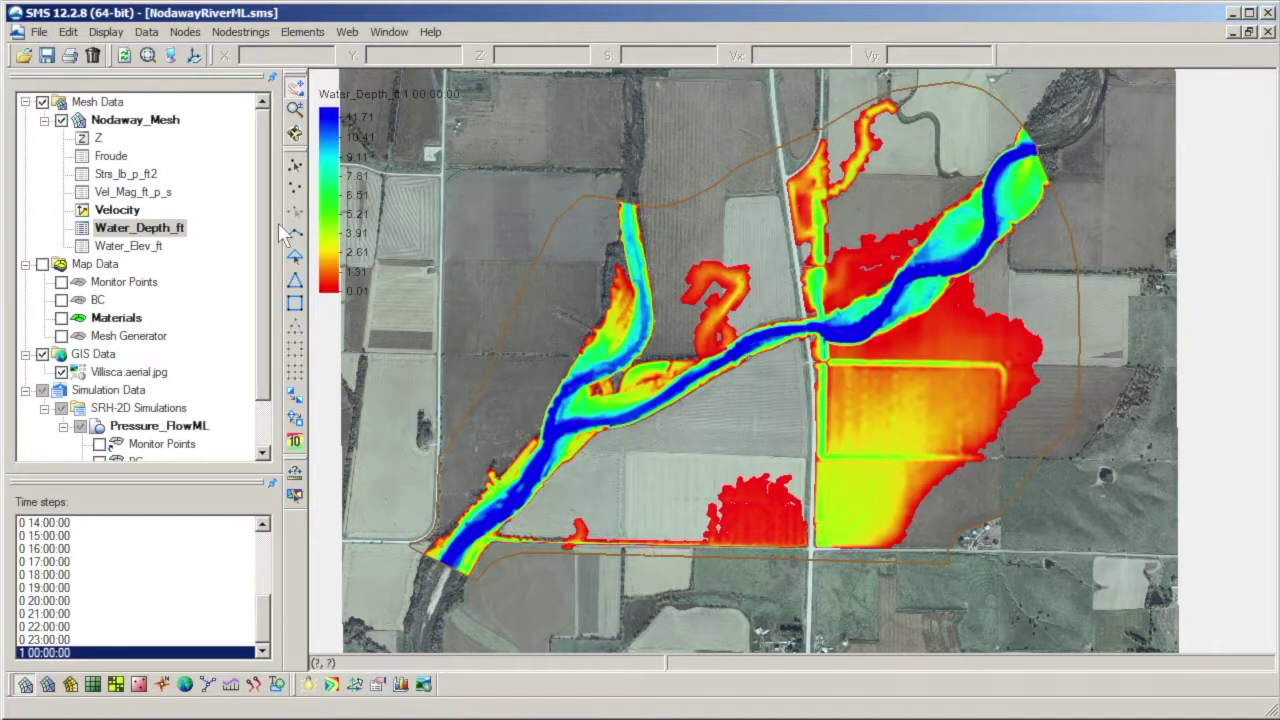
pyautogui.click(148, 175)
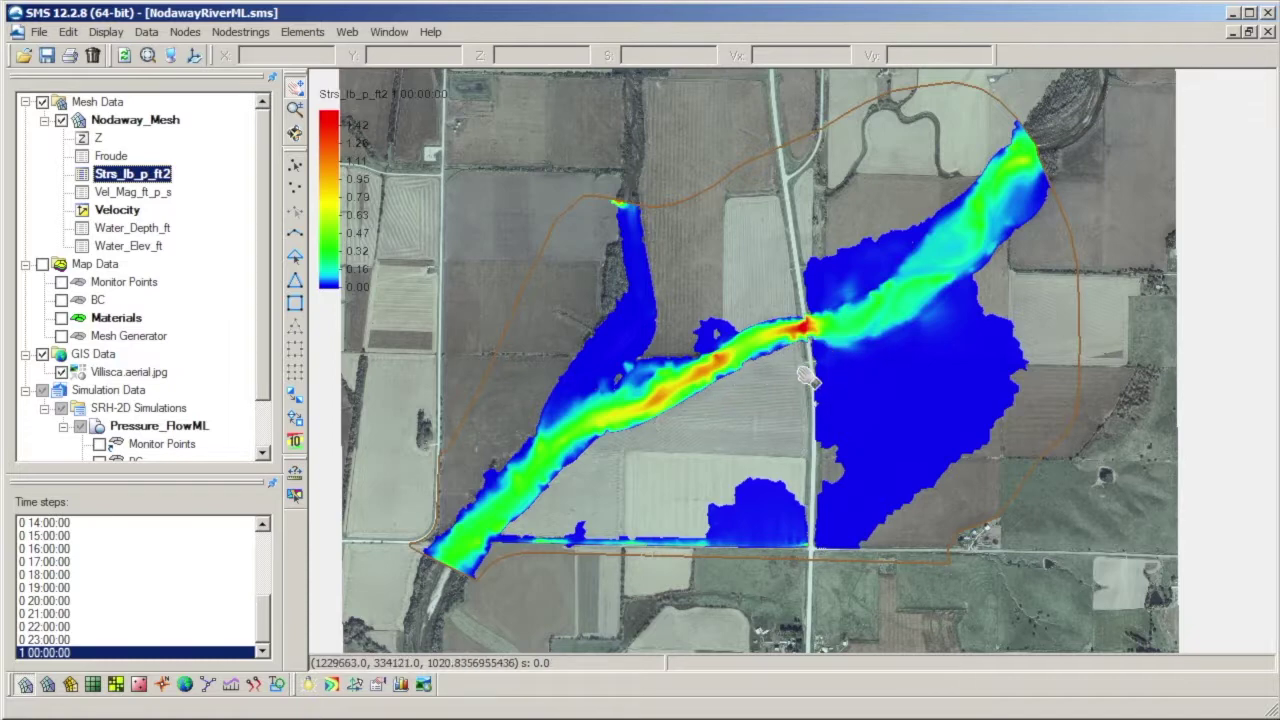
pyautogui.scroll(1, 813, 333)
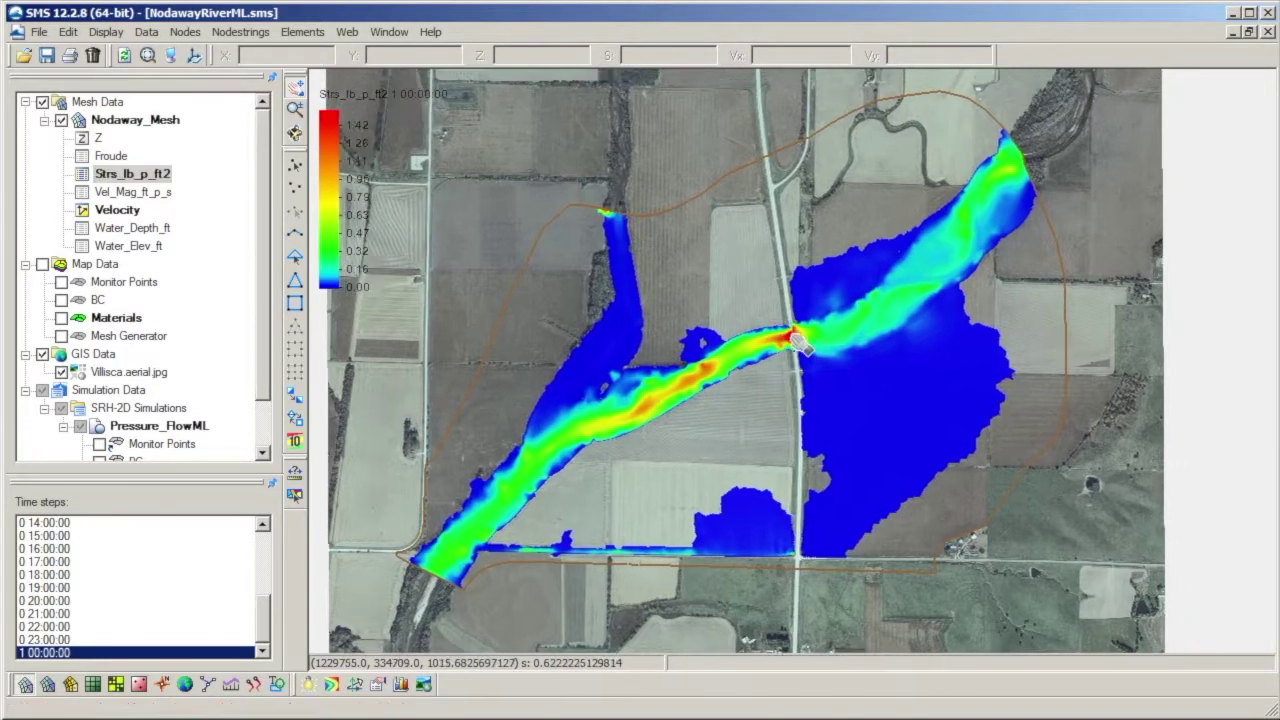
pyautogui.scroll(1, 813, 333)
pyautogui.moveTo(659, 452); pyautogui.dragTo(729, 422)
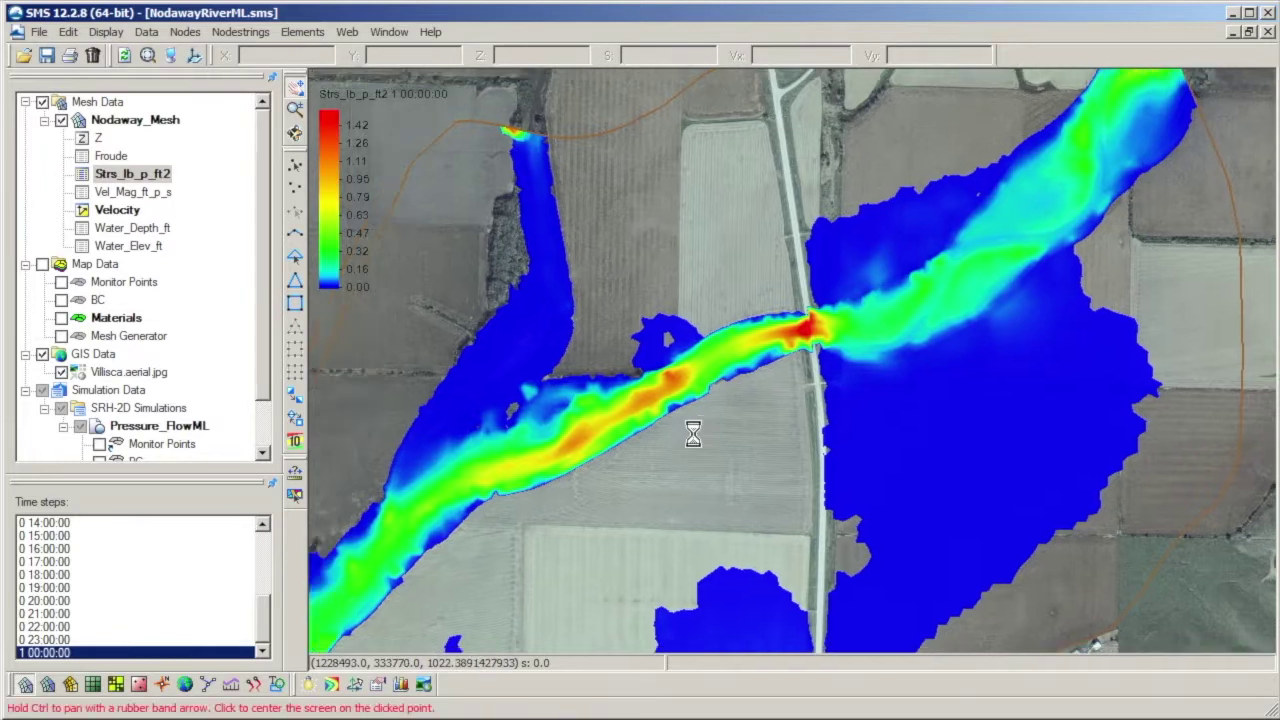
pyautogui.click(148, 245)
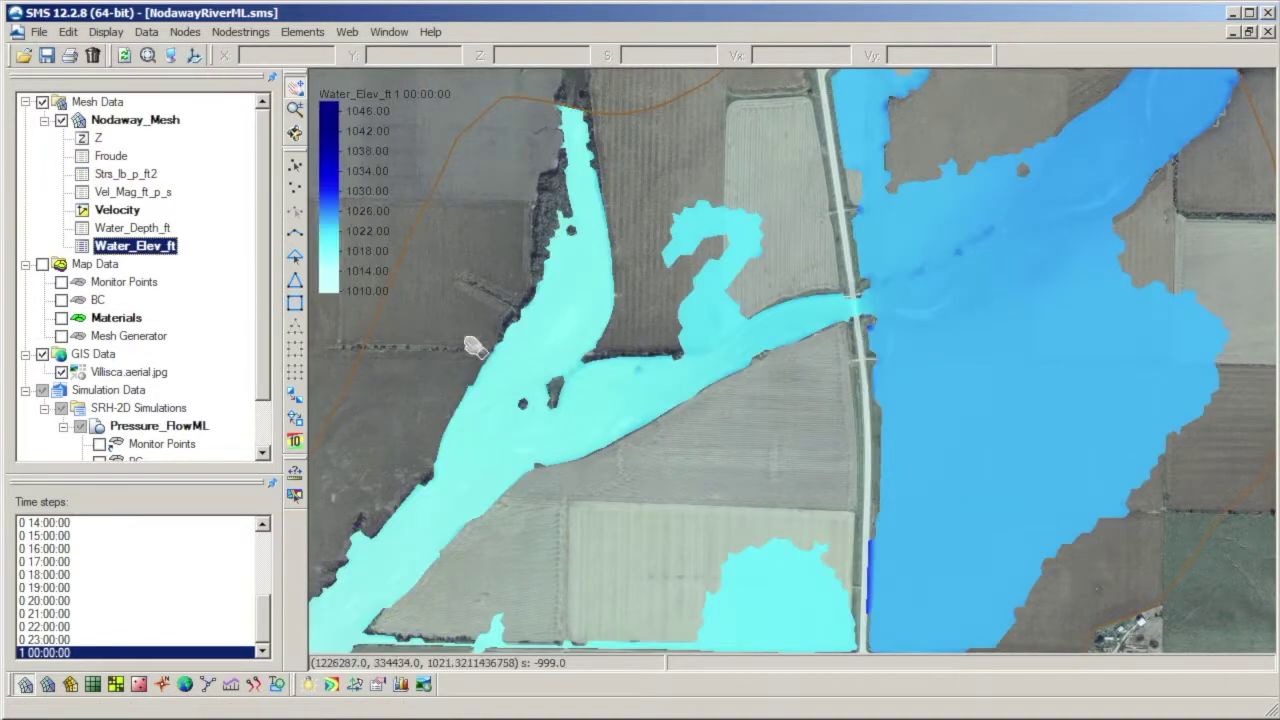
pyautogui.moveTo(664, 470); pyautogui.dragTo(740, 380)
pyautogui.scroll(-1, 740, 380)
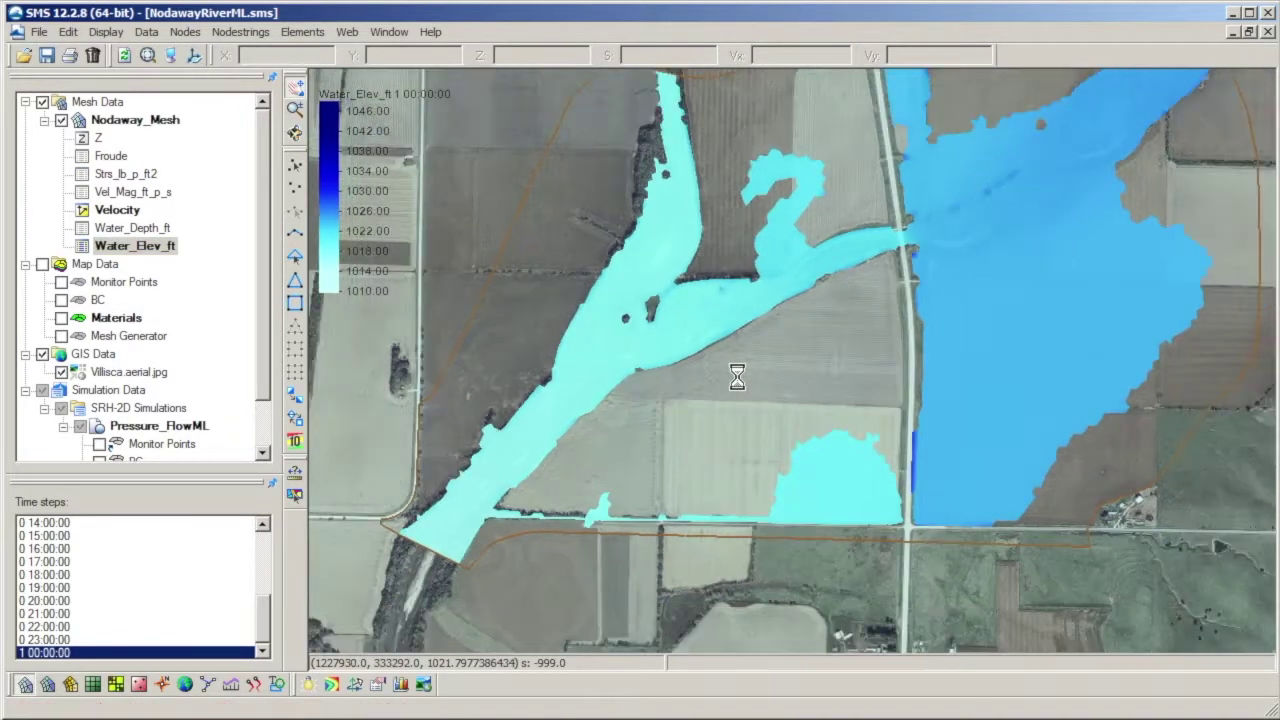
pyautogui.scroll(-1, 740, 380)
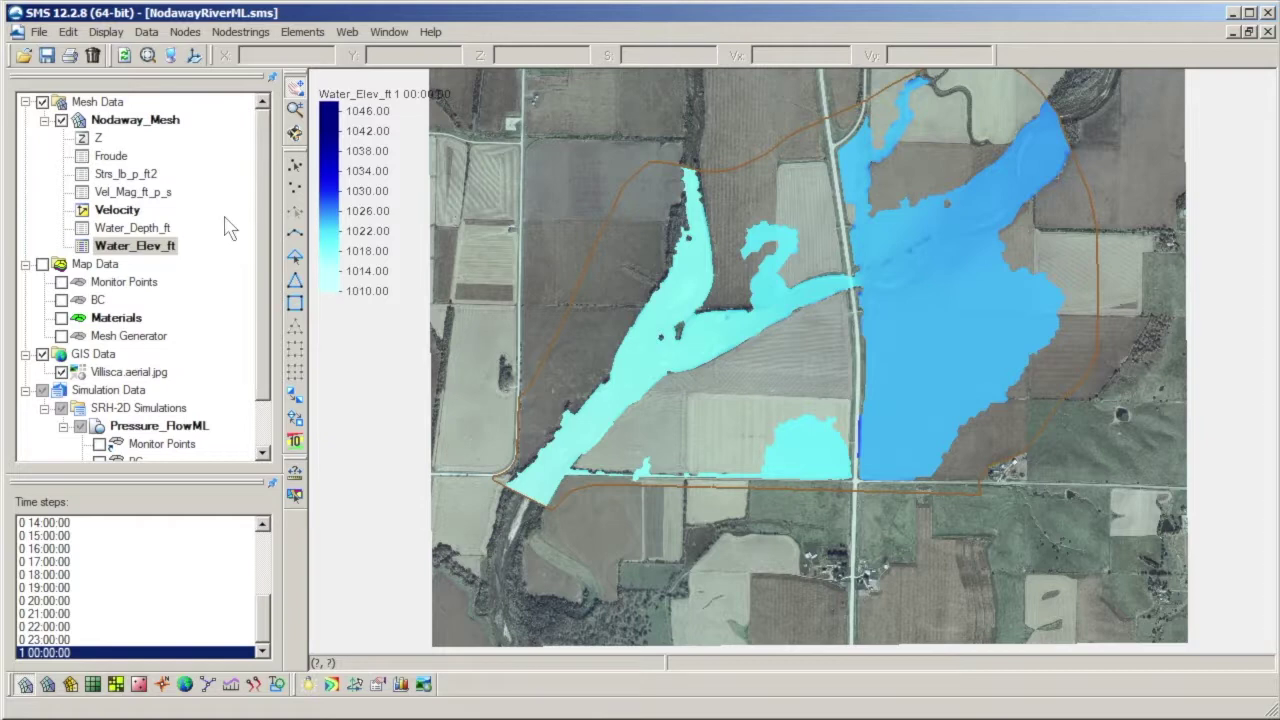
pyautogui.click(165, 228)
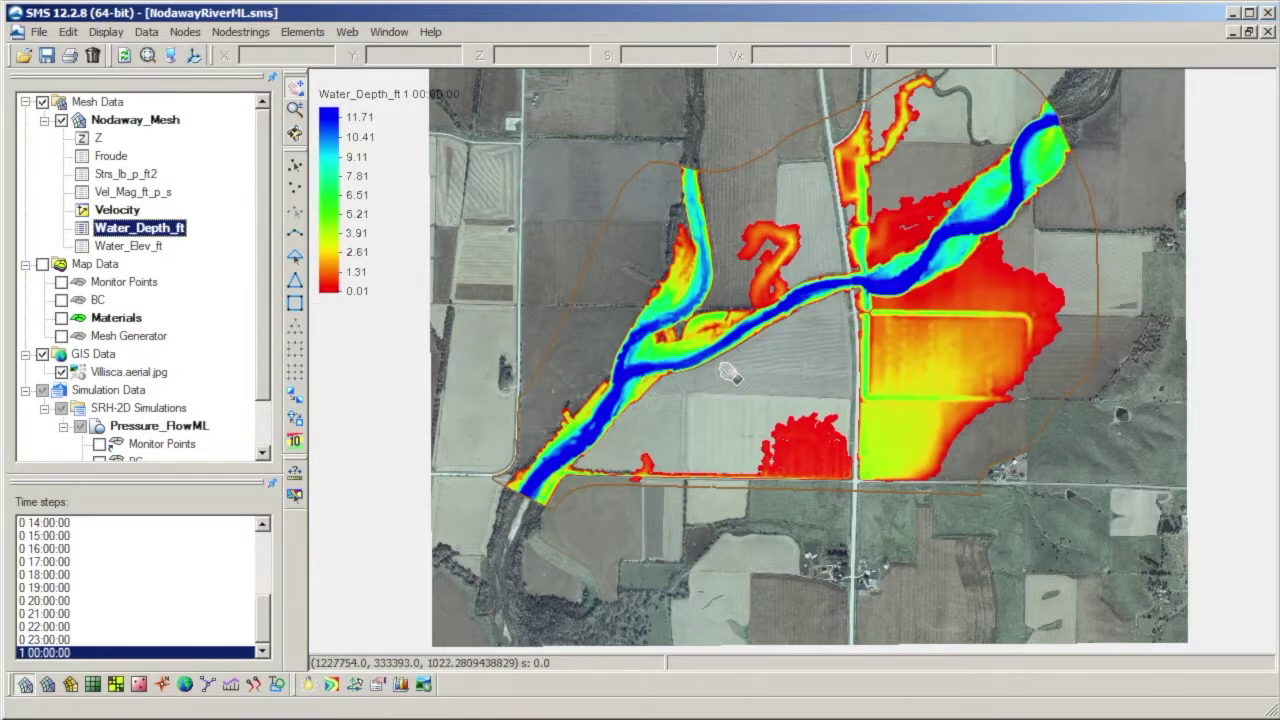
pyautogui.moveTo(730, 373); pyautogui.dragTo(745, 395)
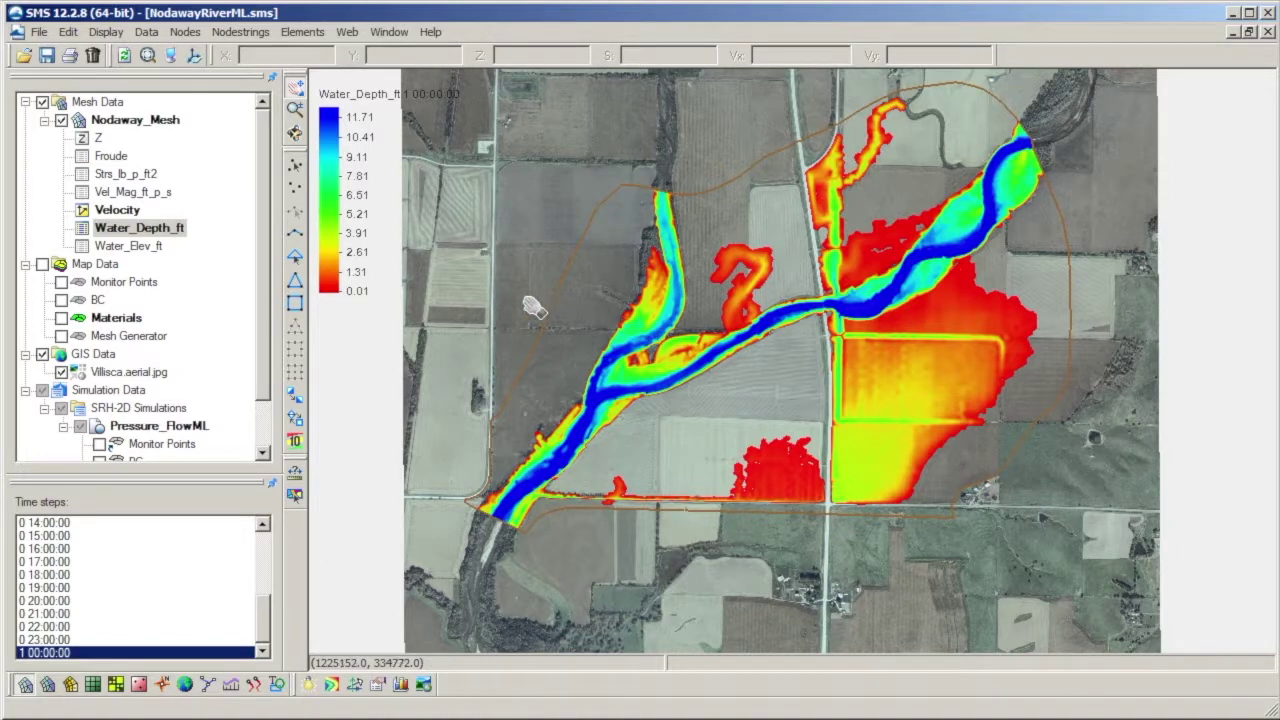
# Show mesh bed elevation and enable the first light under General display options' Lighting settings
pyautogui.click(99, 138)
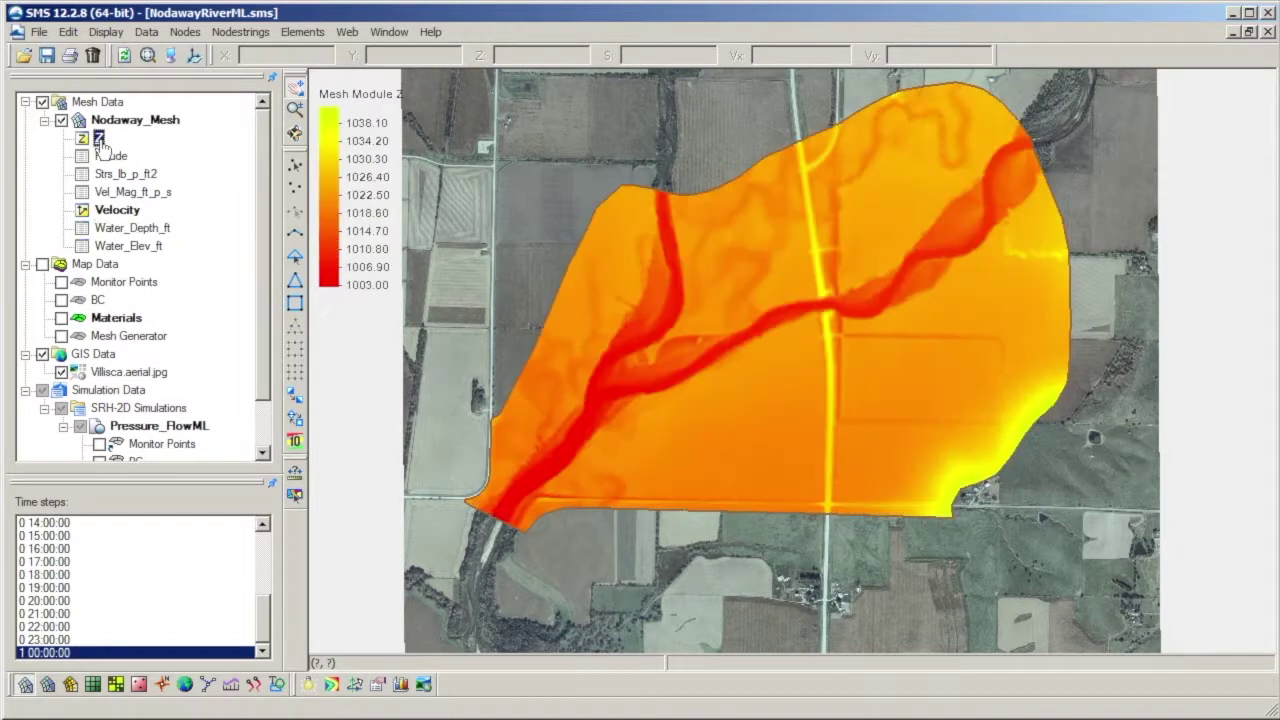
pyautogui.click(171, 57)
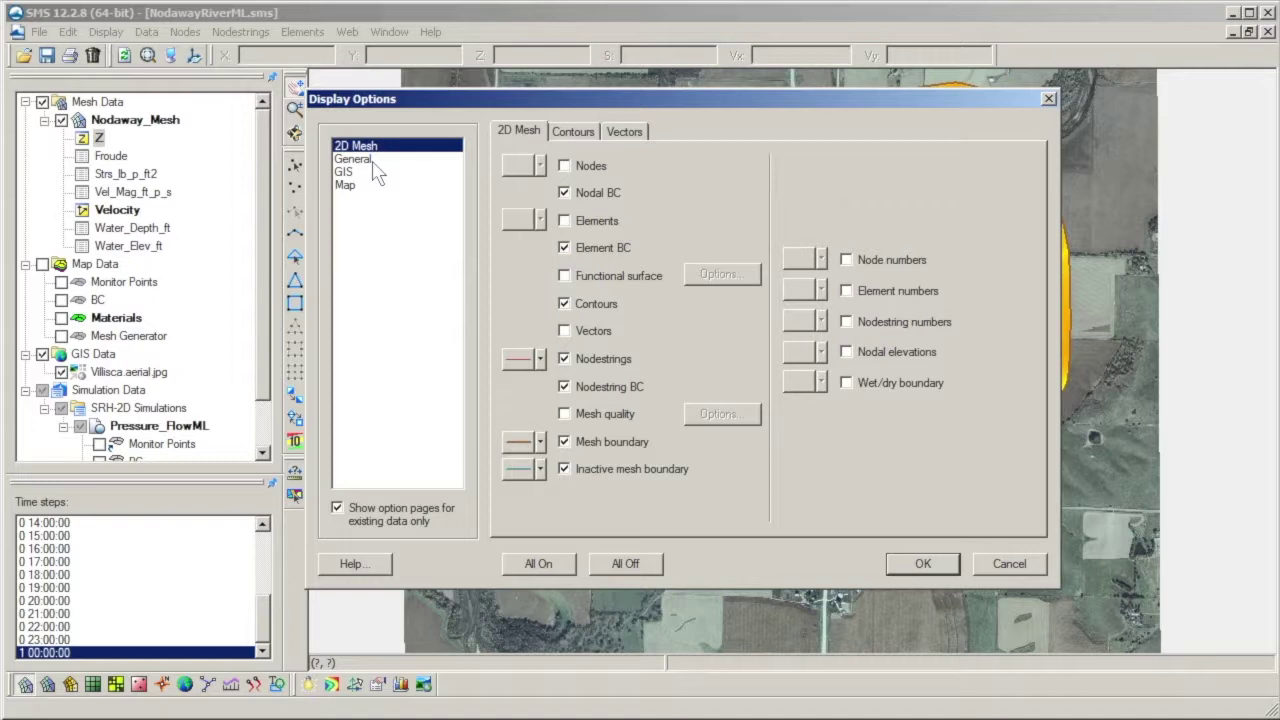
pyautogui.click(365, 160)
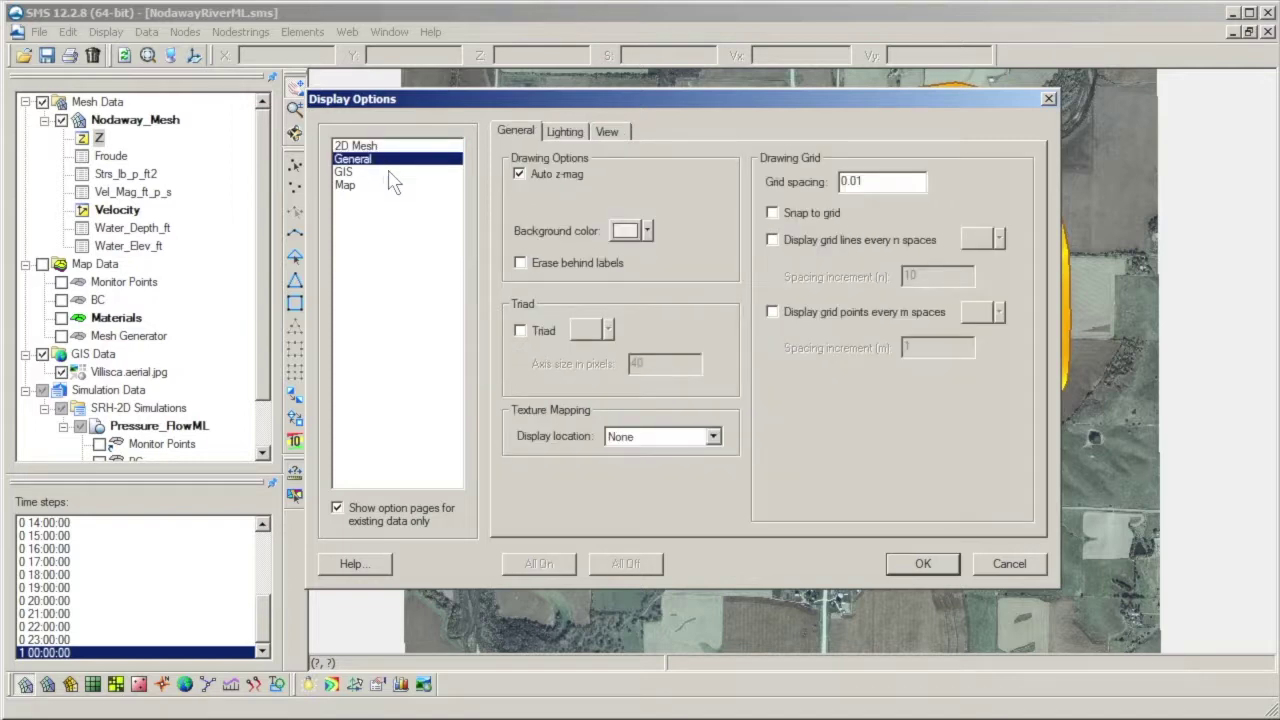
pyautogui.click(562, 134)
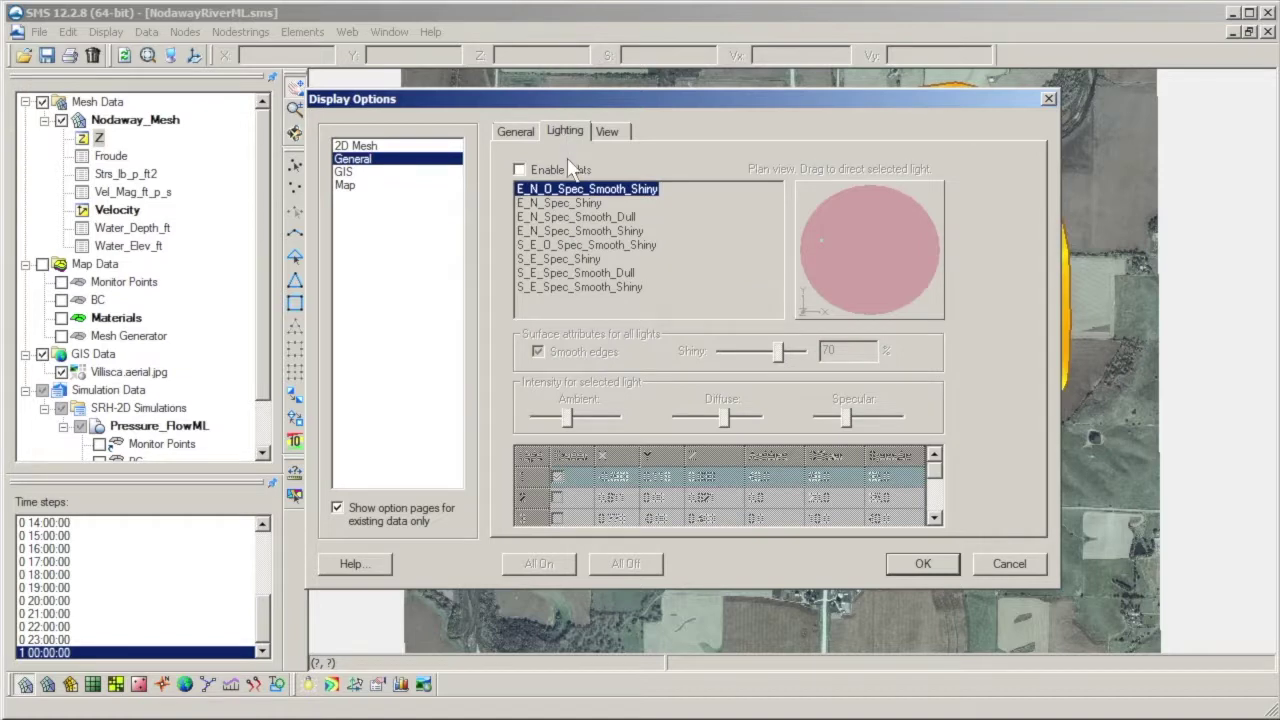
pyautogui.click(520, 169)
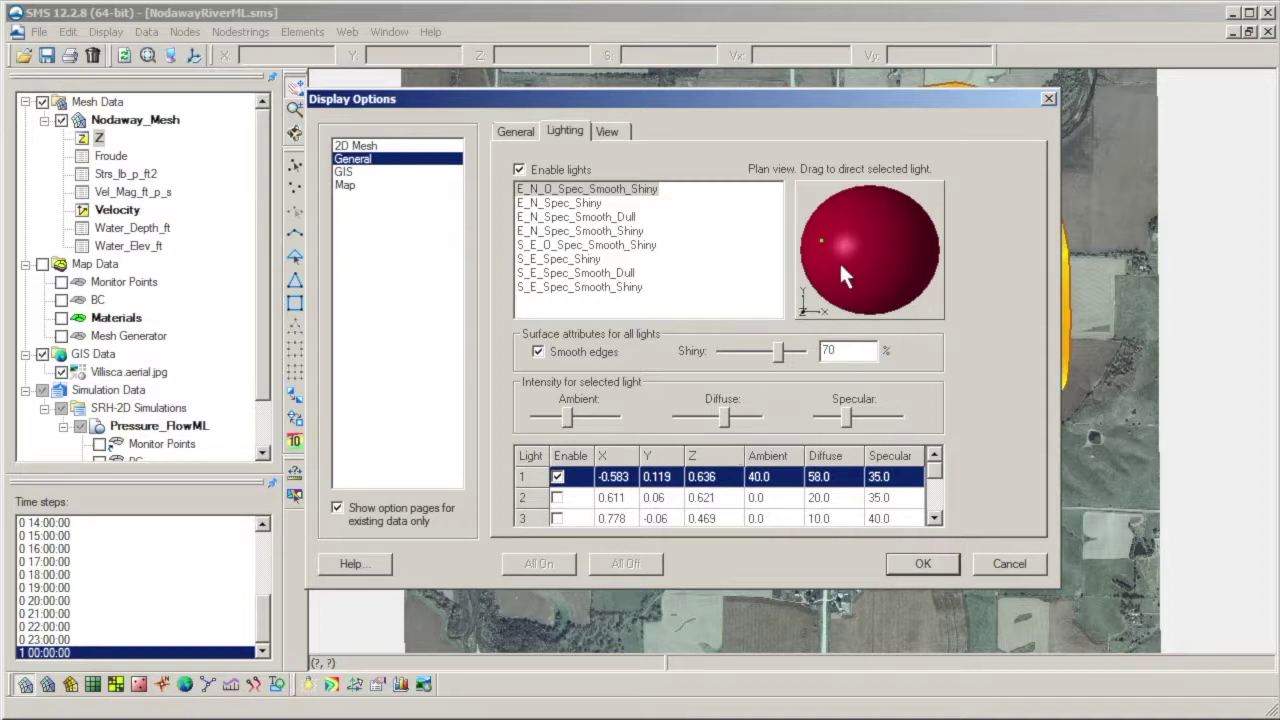
# Aim the first light upper-left and trial the second light's ambient, diffuse and specular intensities
pyautogui.moveTo(838, 262); pyautogui.dragTo(844, 247)
pyautogui.click(565, 417)
pyautogui.click(557, 498)
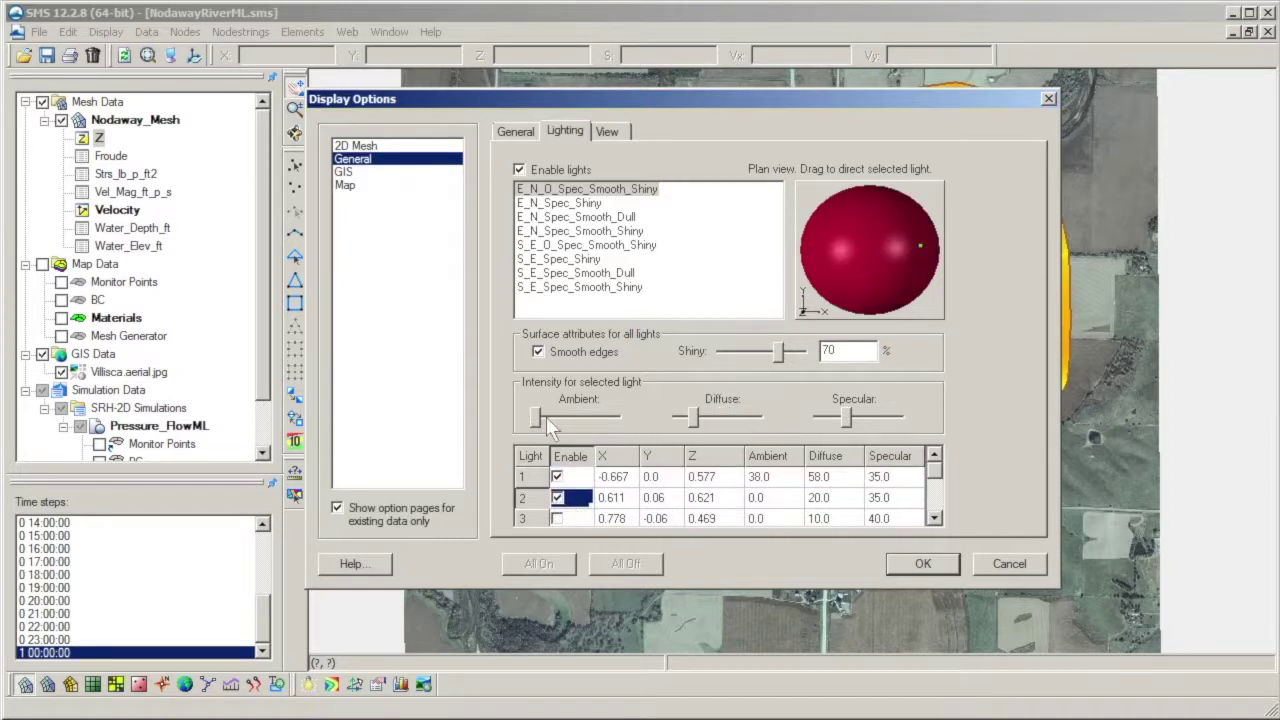
pyautogui.moveTo(546, 416); pyautogui.dragTo(551, 418)
pyautogui.moveTo(693, 416); pyautogui.dragTo(701, 417)
pyautogui.moveTo(847, 417); pyautogui.dragTo(889, 416)
pyautogui.click(557, 498)
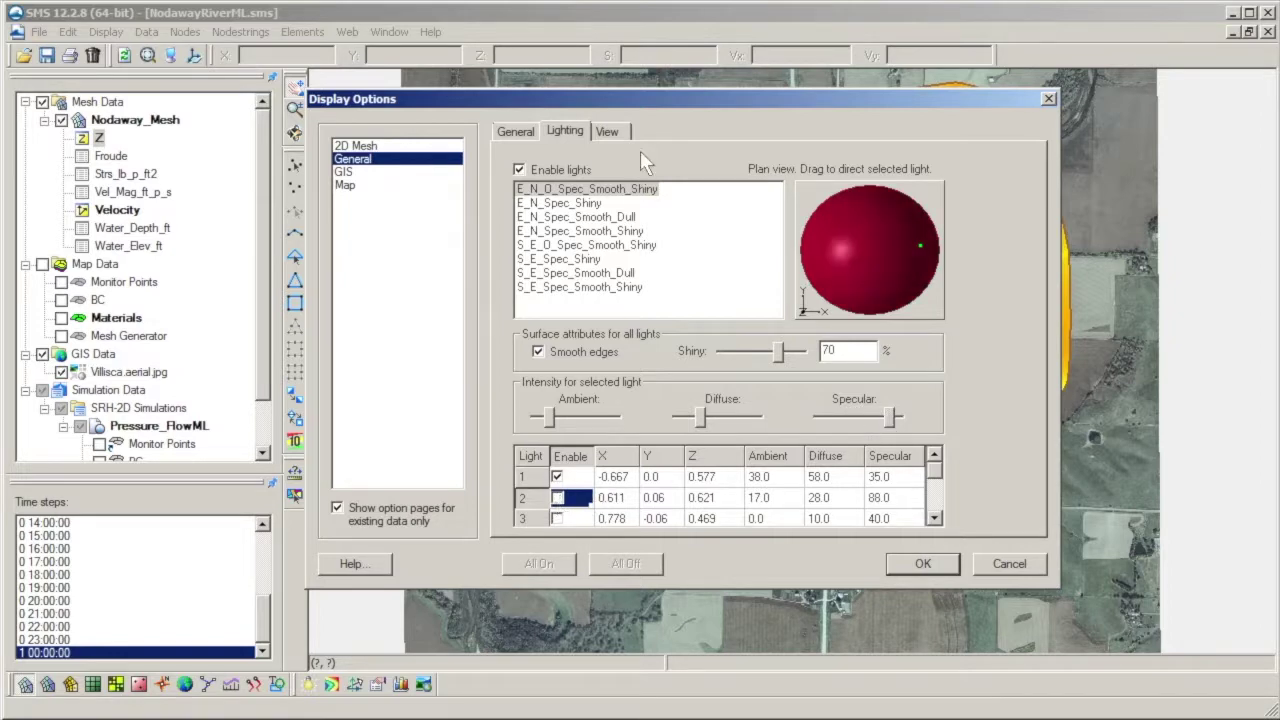
# Apply the lighting, then swap the first light for the second and reapply
pyautogui.moveTo(665, 104); pyautogui.dragTo(369, 57)
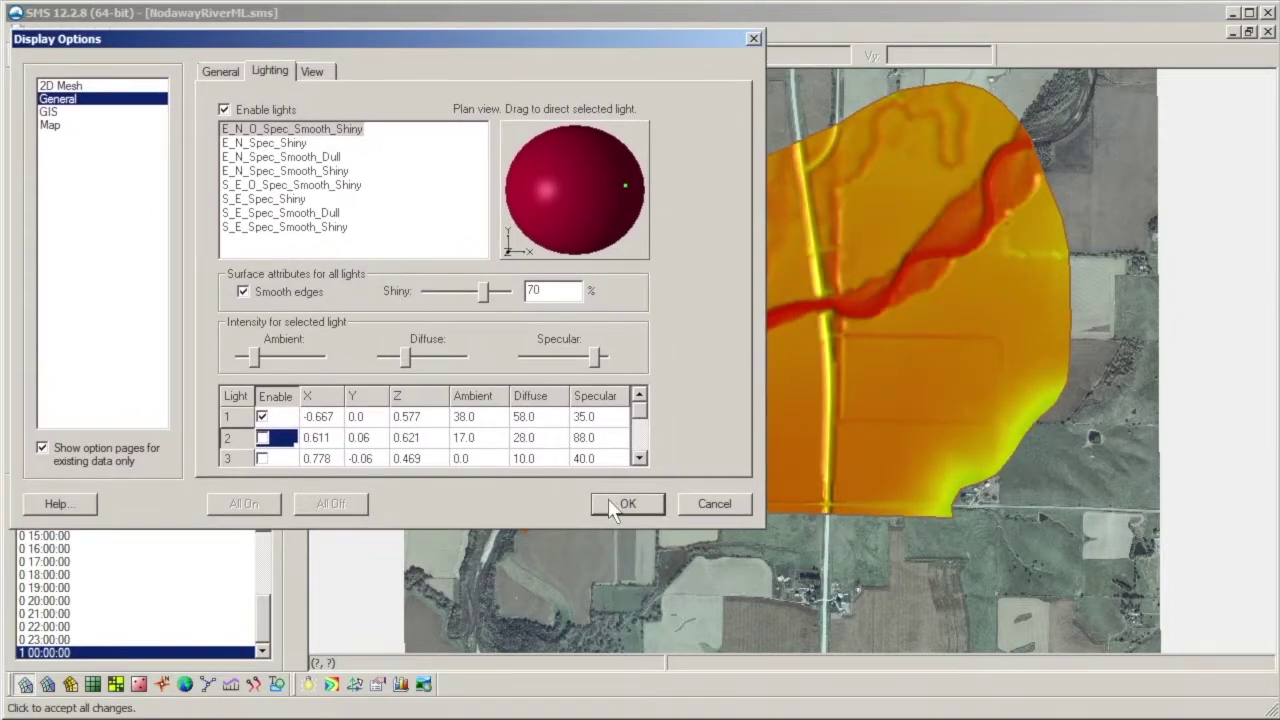
pyautogui.click(624, 512)
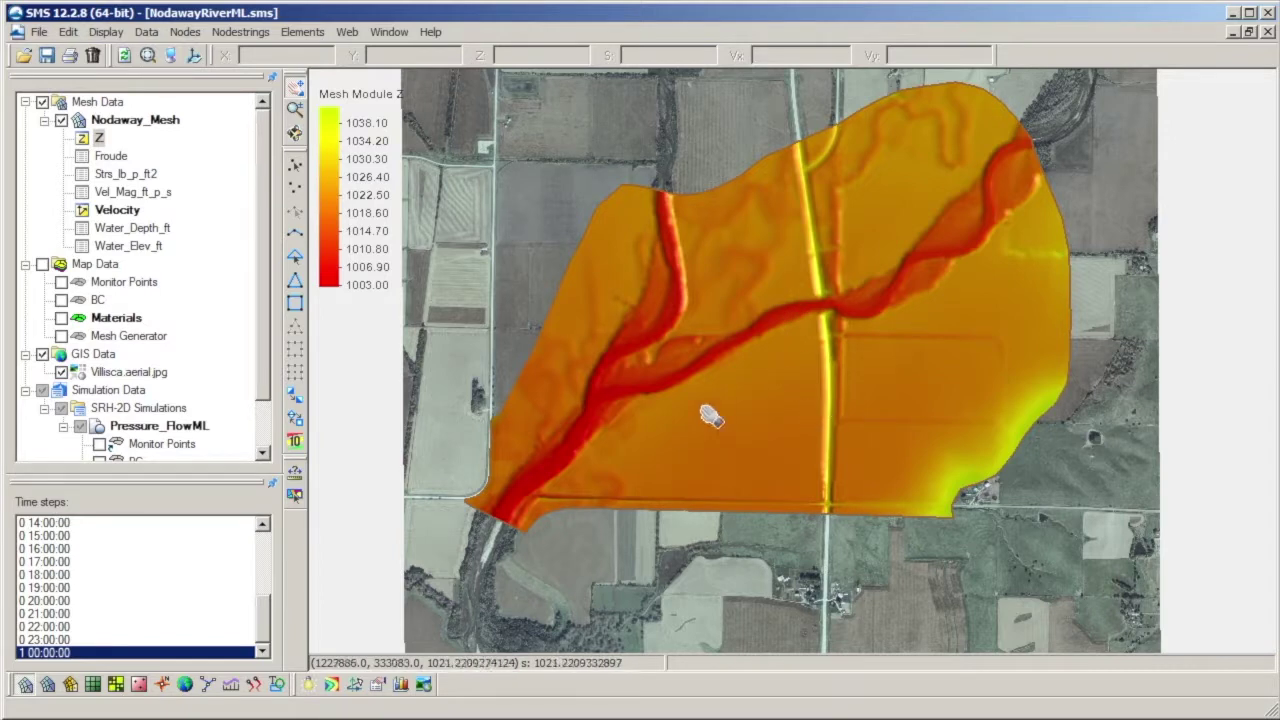
pyautogui.click(309, 685)
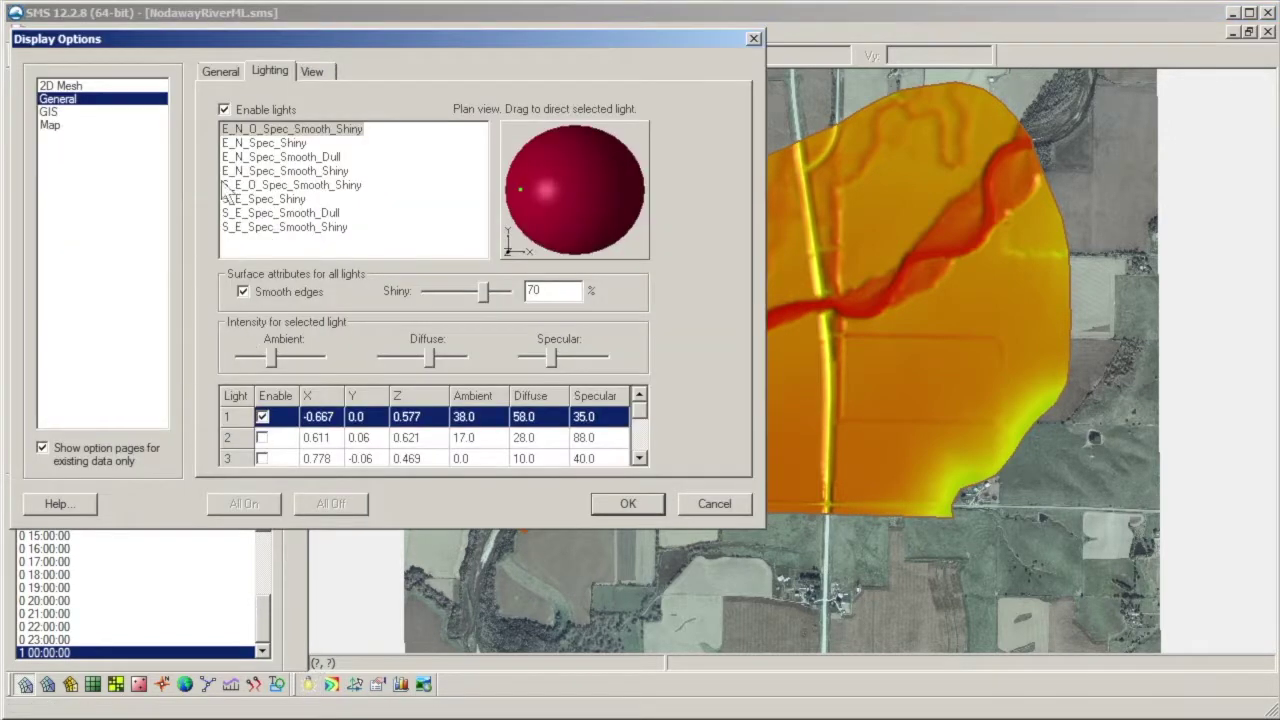
pyautogui.click(262, 416)
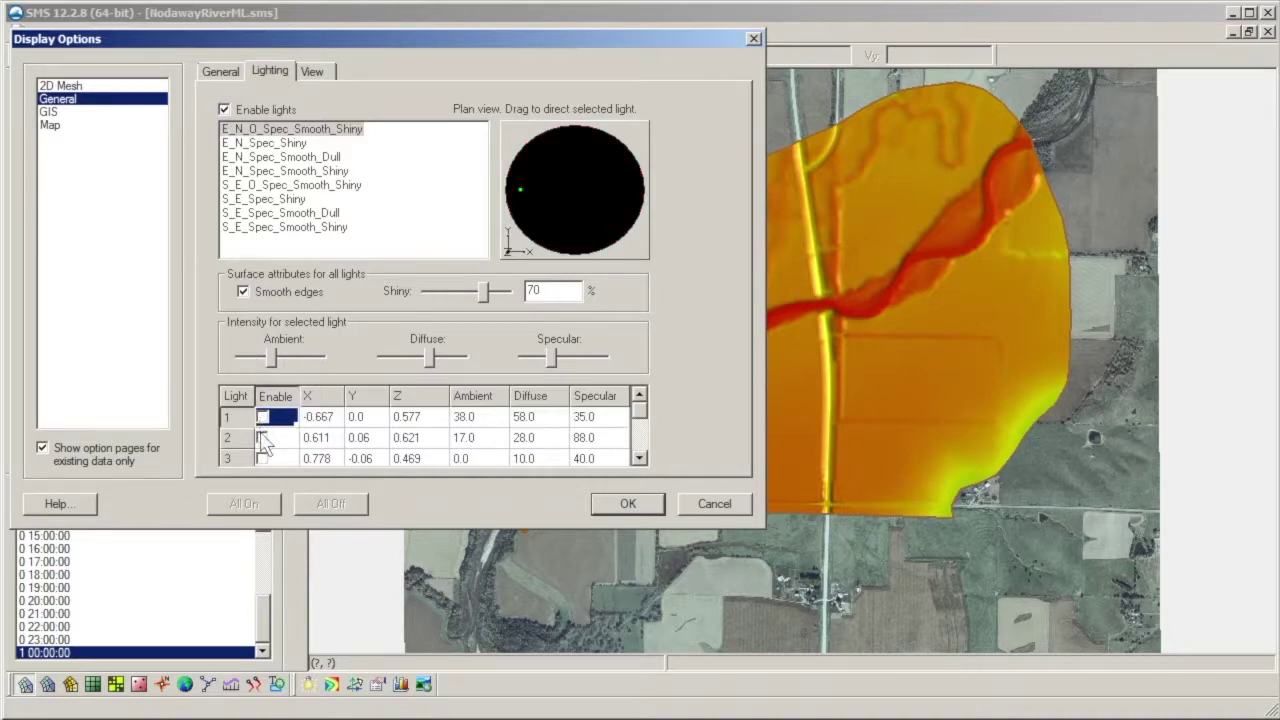
pyautogui.click(622, 504)
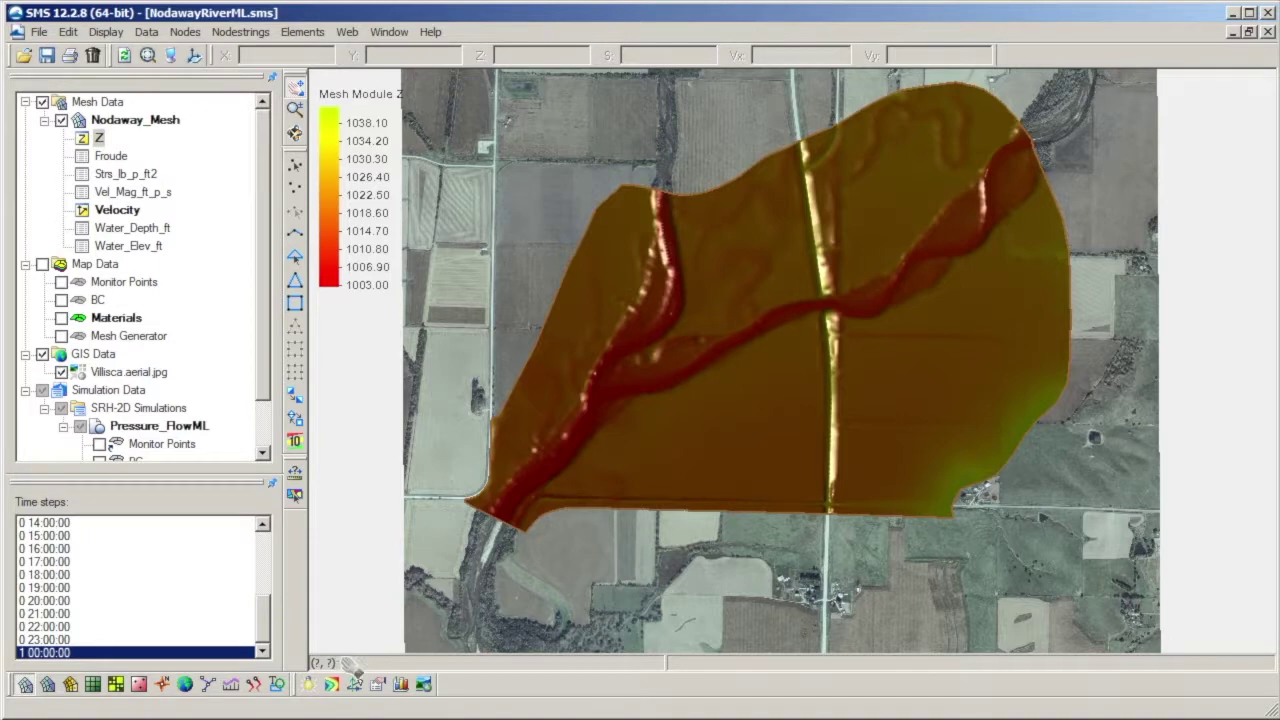
# Turn lighting off so the mesh shows unlit, then briefly toggle Nodaway_Mesh visibility
pyautogui.click(312, 686)
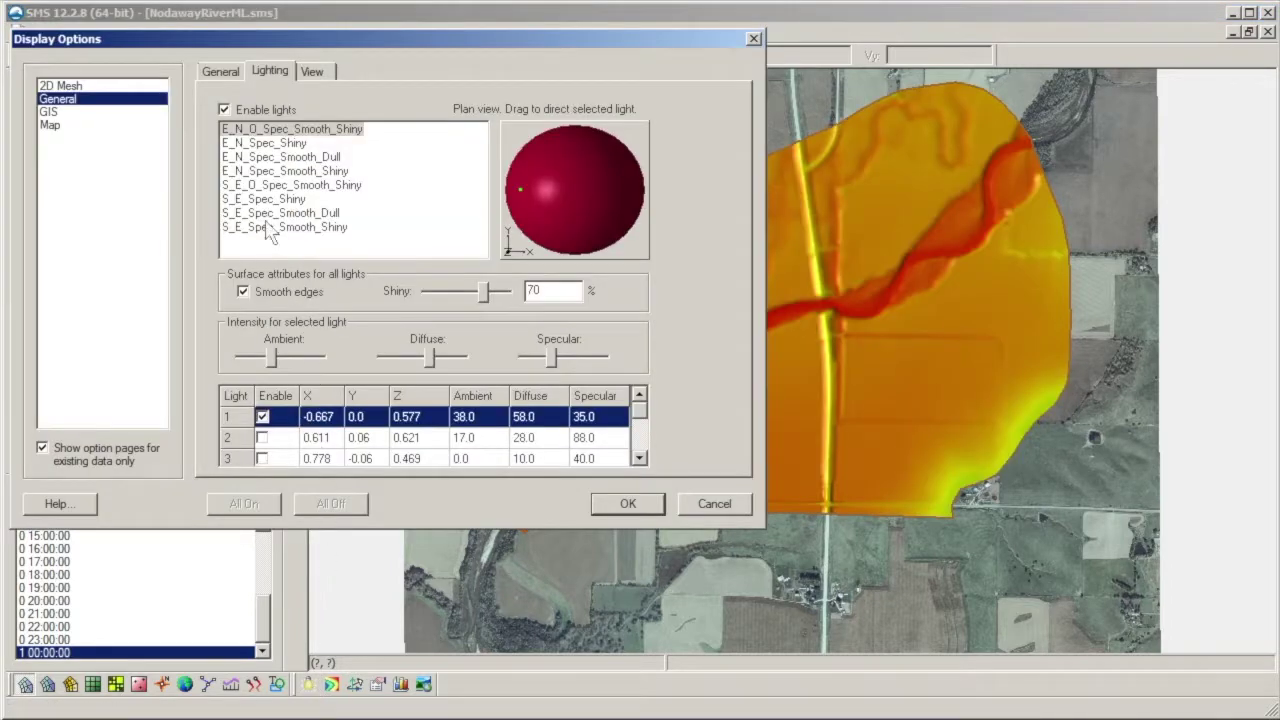
pyautogui.click(224, 109)
pyautogui.click(628, 504)
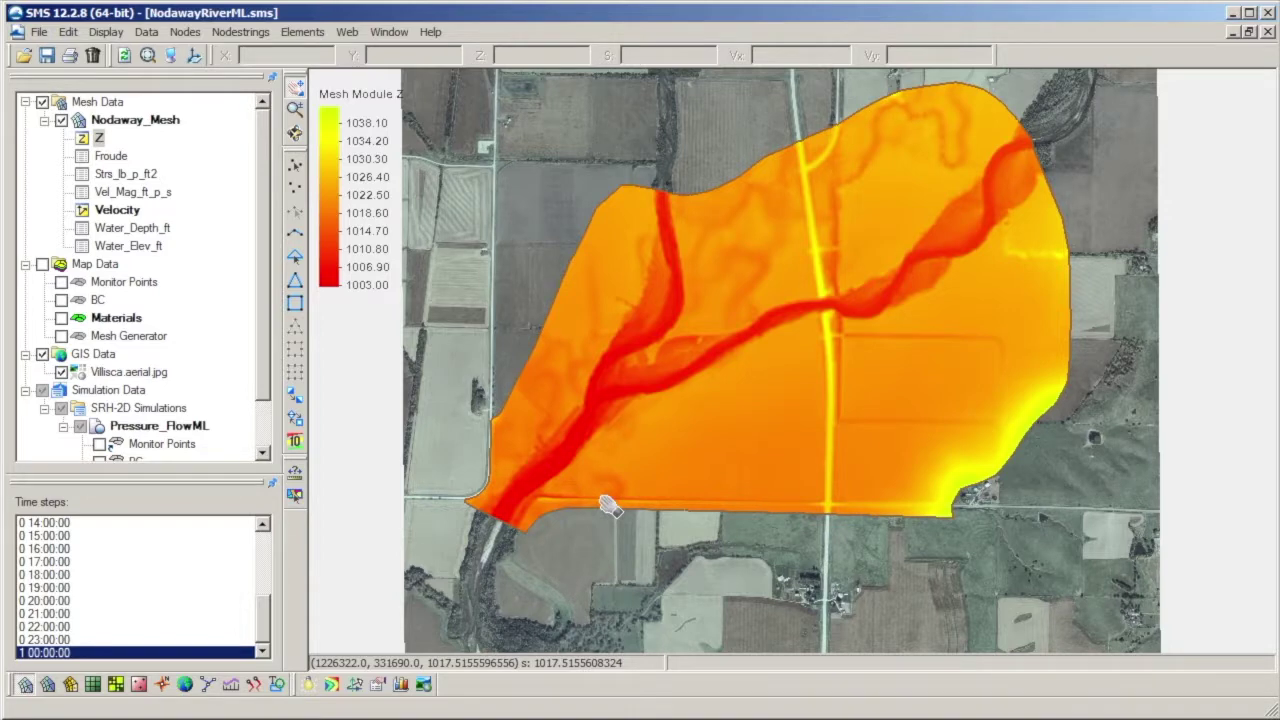
pyautogui.moveTo(623, 465); pyautogui.dragTo(620, 537, button='middle')
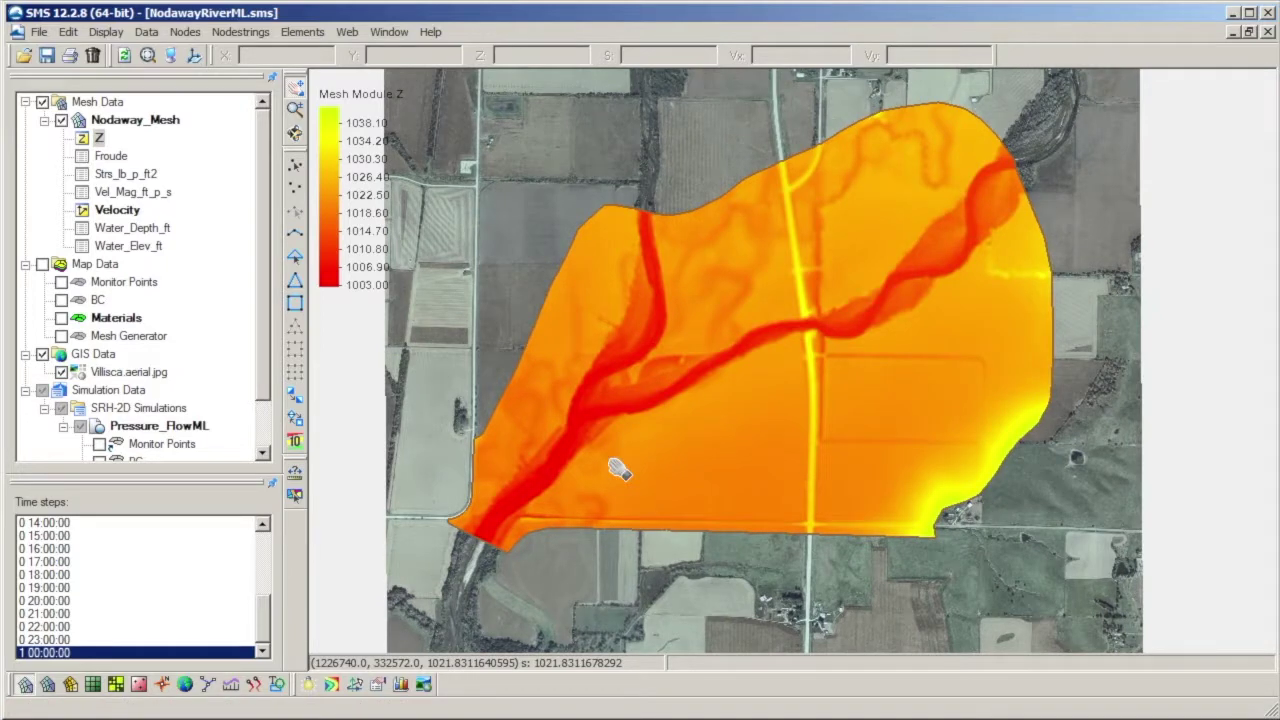
pyautogui.click(61, 120)
pyautogui.click(61, 120)
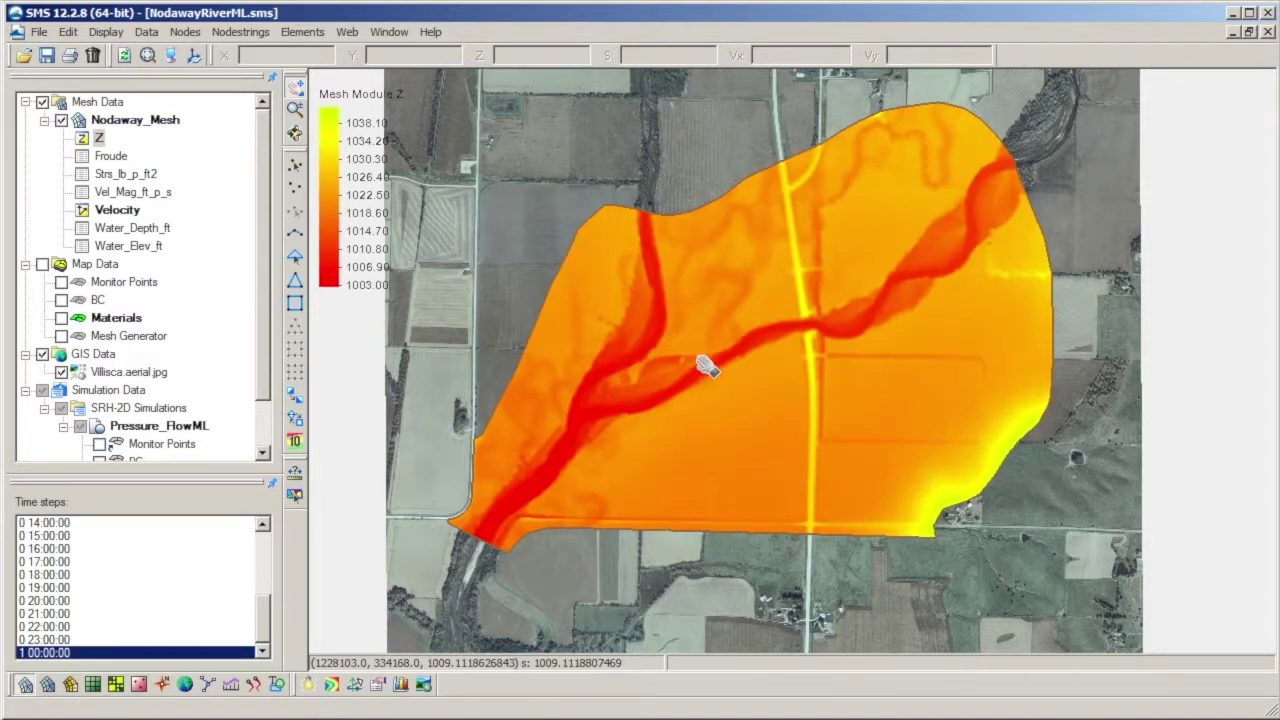
# Map the aerial texture onto the 2D Mesh with Z magnification 3.0, then hide contours
pyautogui.click(174, 56)
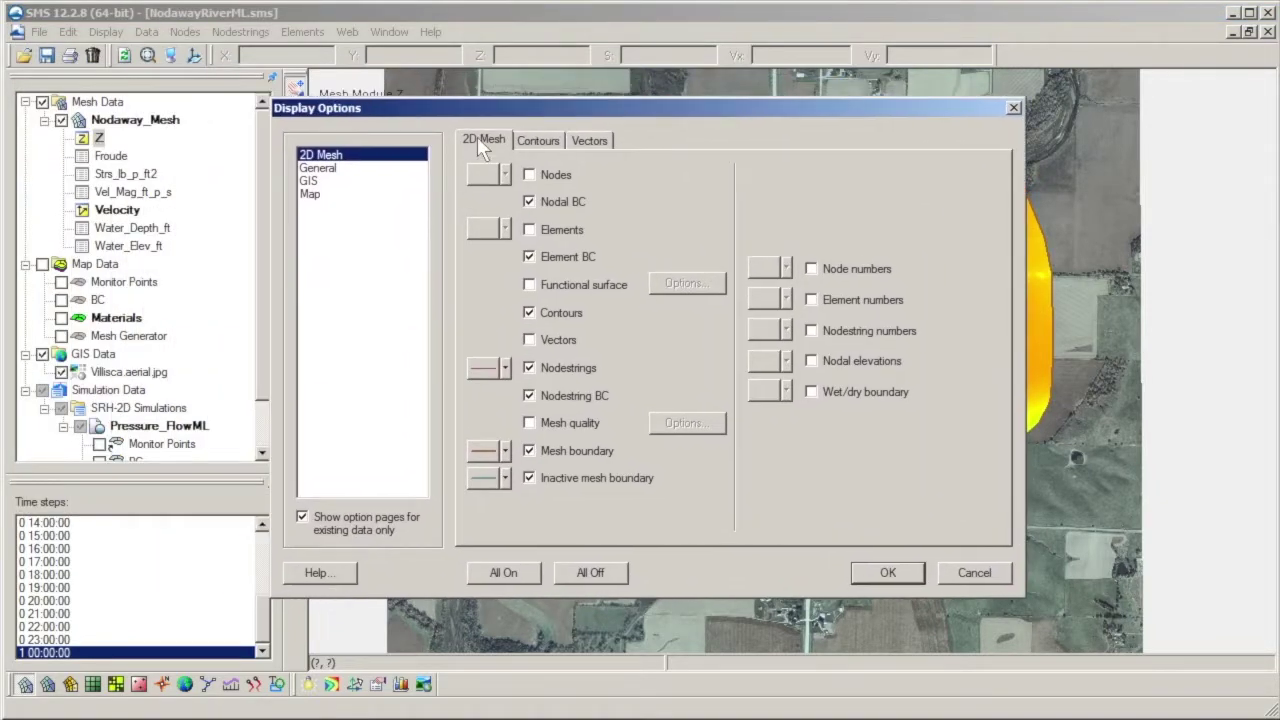
pyautogui.click(400, 168)
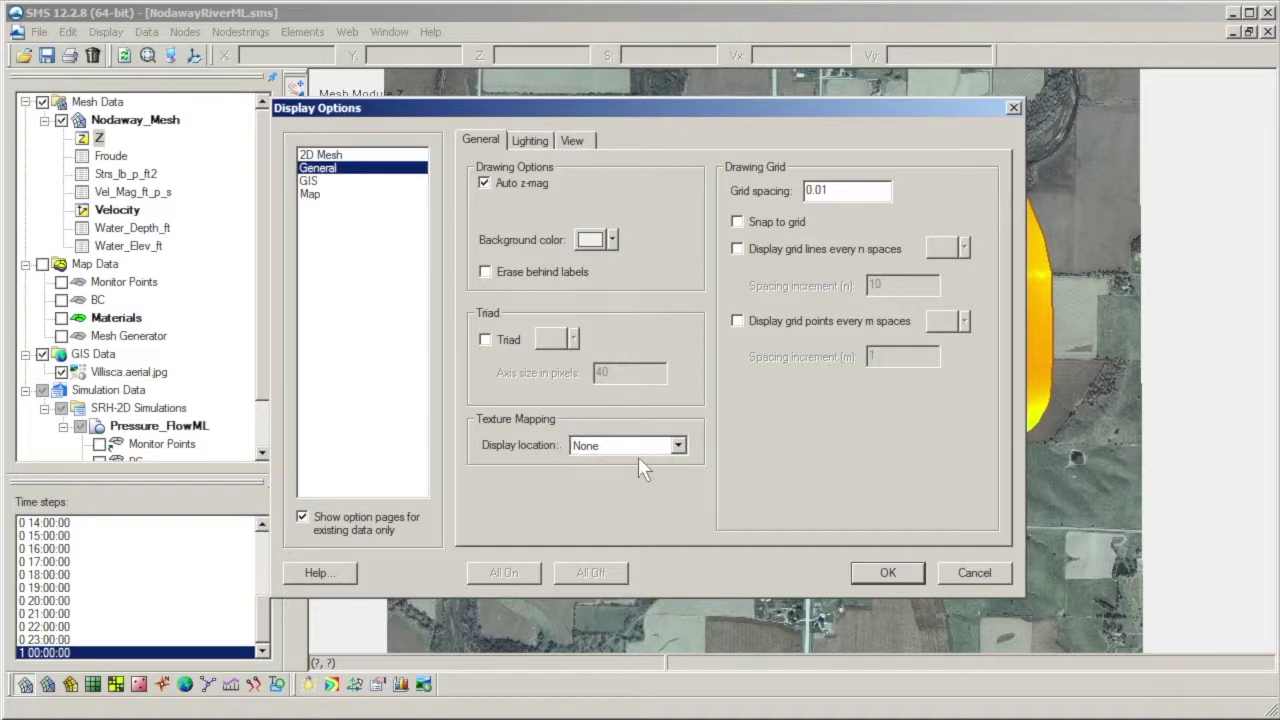
pyautogui.click(678, 446)
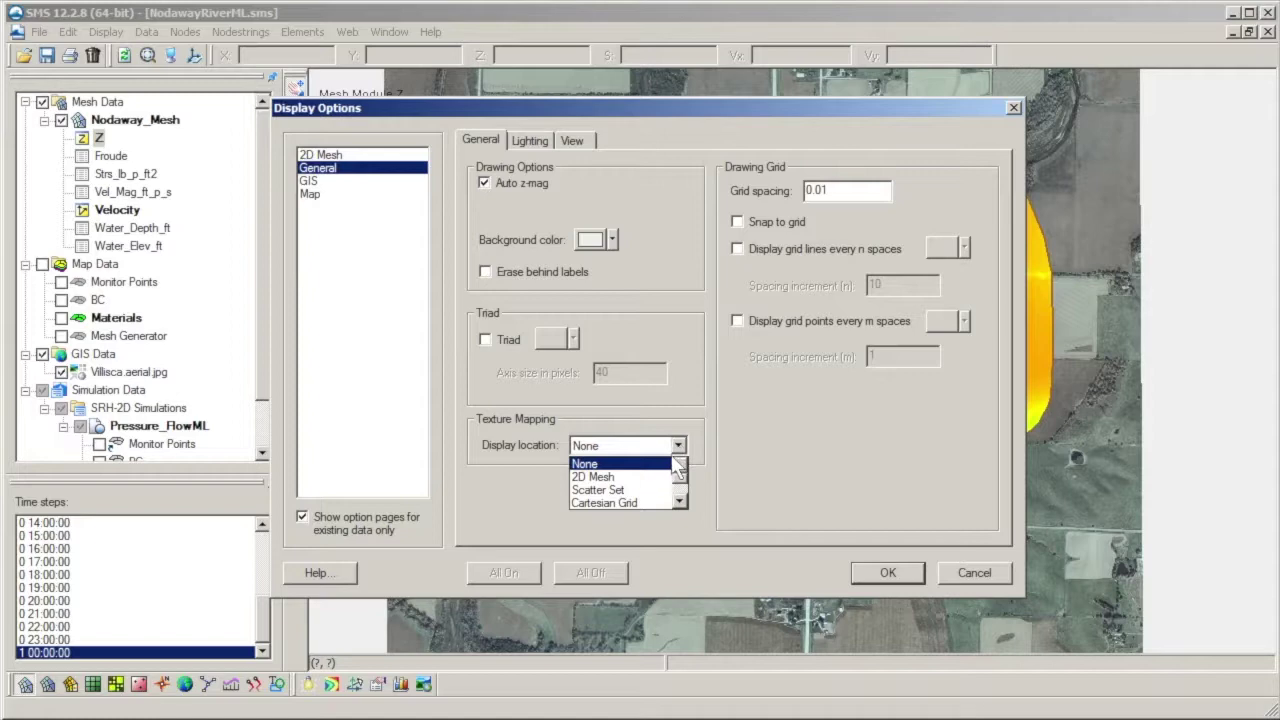
pyautogui.click(668, 484)
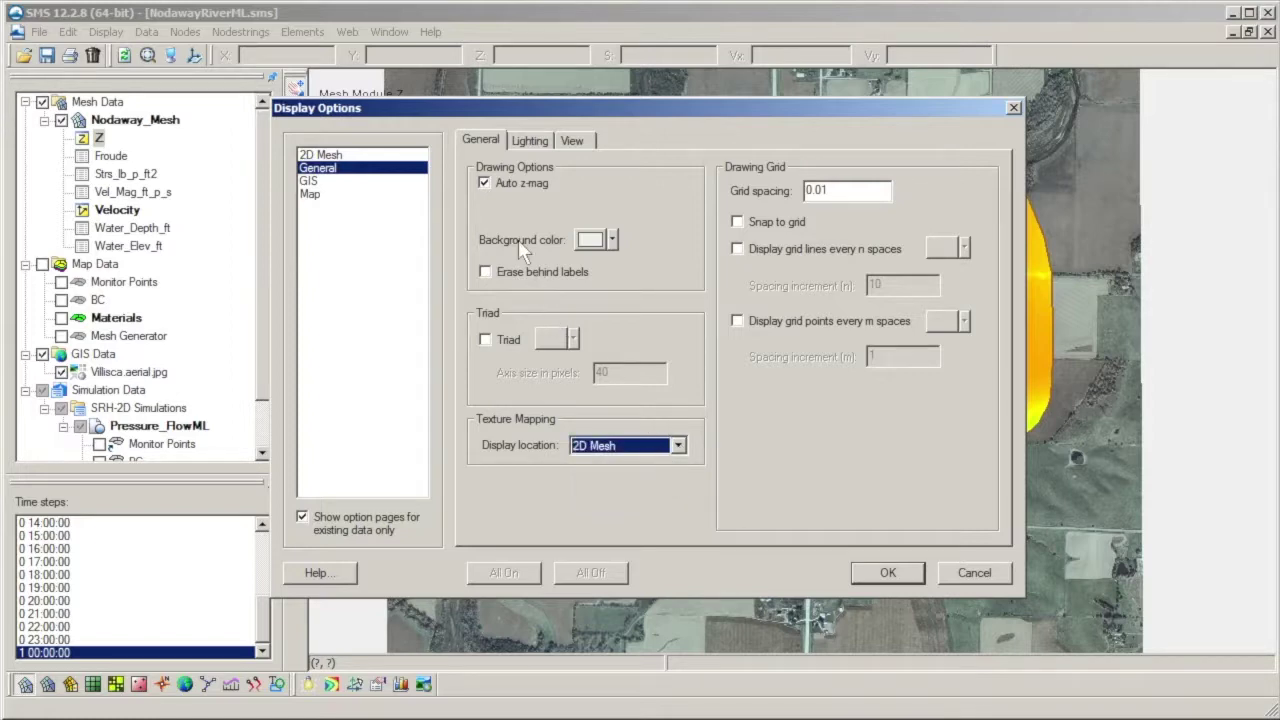
pyautogui.click(485, 184)
pyautogui.moveTo(568, 205); pyautogui.dragTo(664, 216)
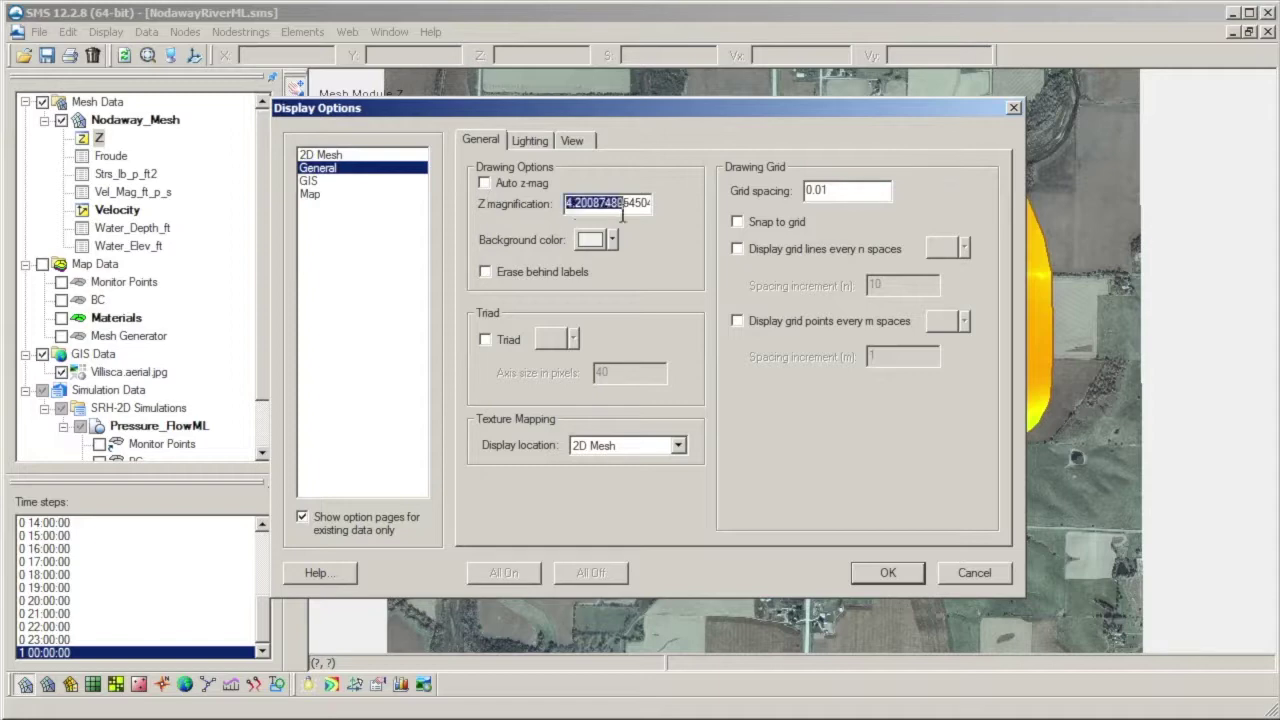
pyautogui.write('3.0')
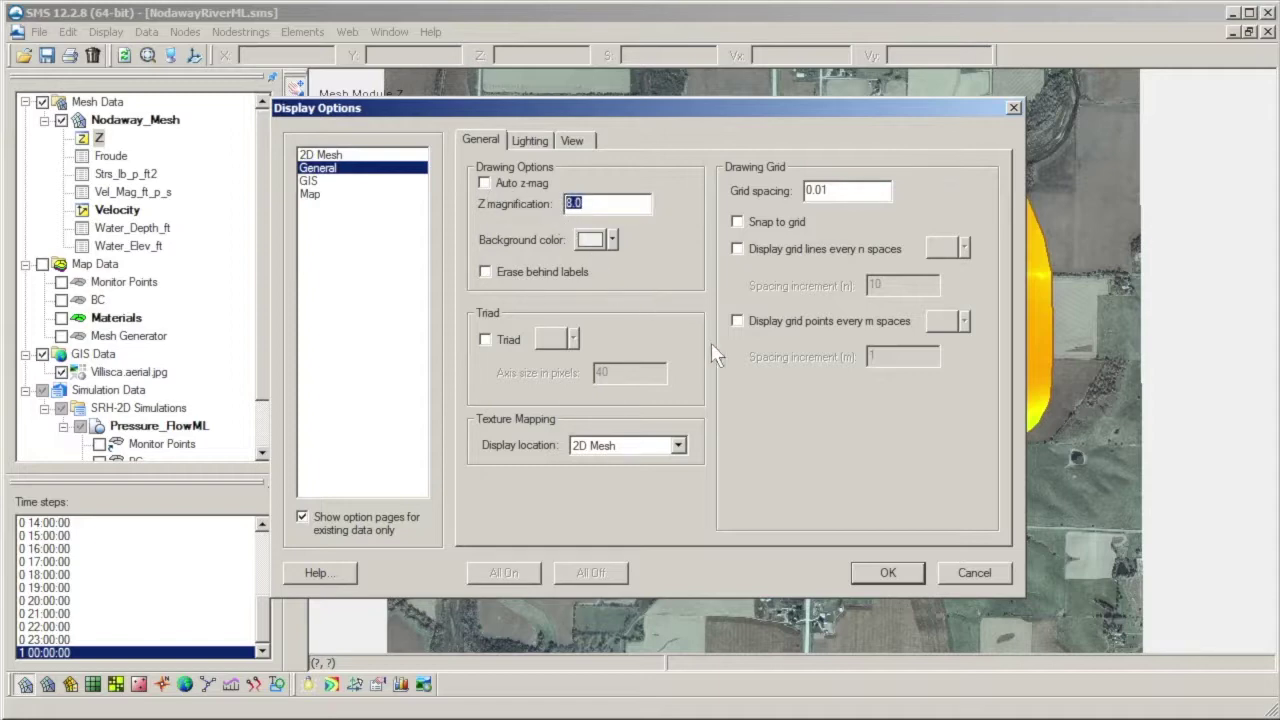
pyautogui.click(872, 574)
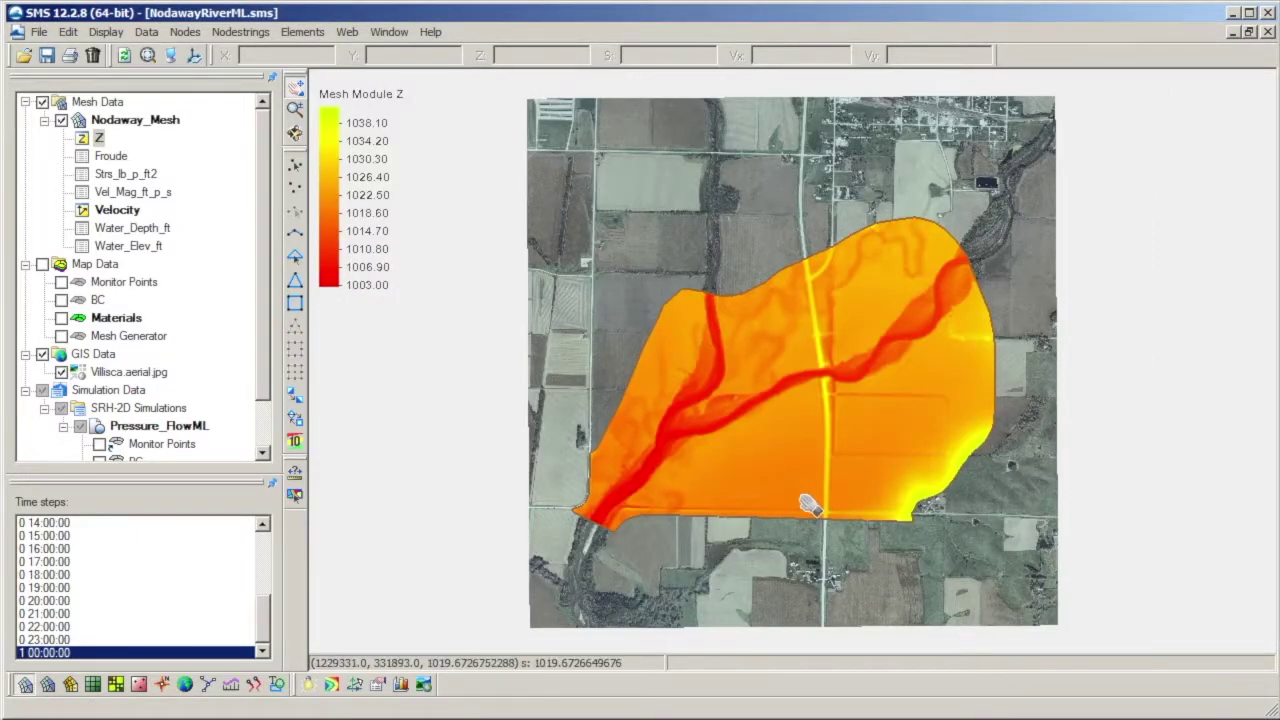
pyautogui.click(171, 55)
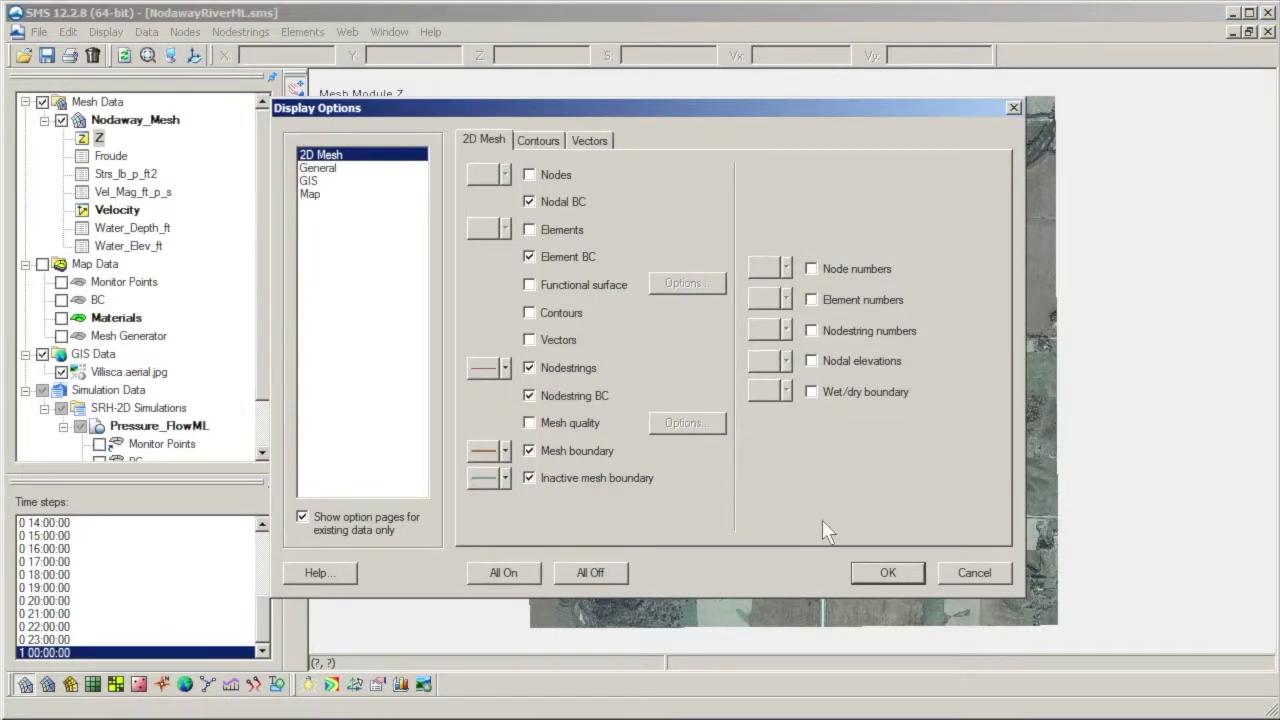
pyautogui.click(878, 574)
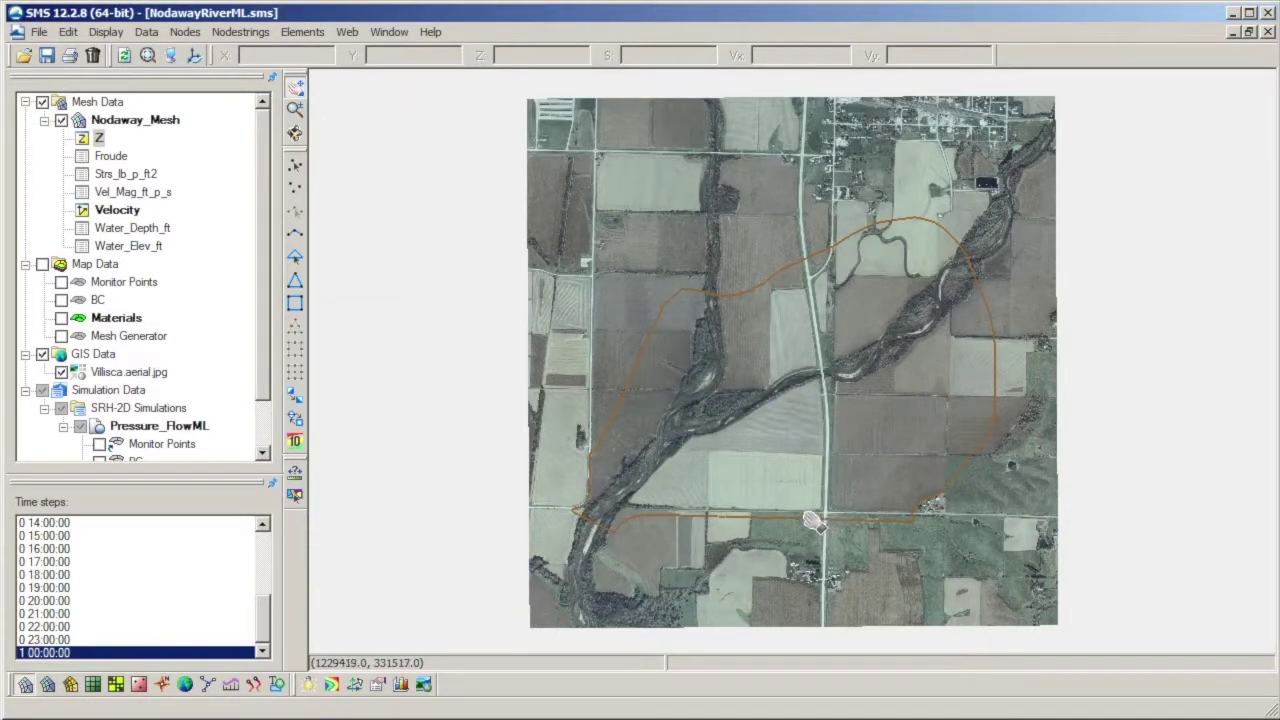
# Zoom, tilt and pan to a low oblique view of the channel junction, then reopen display options
pyautogui.click(294, 109)
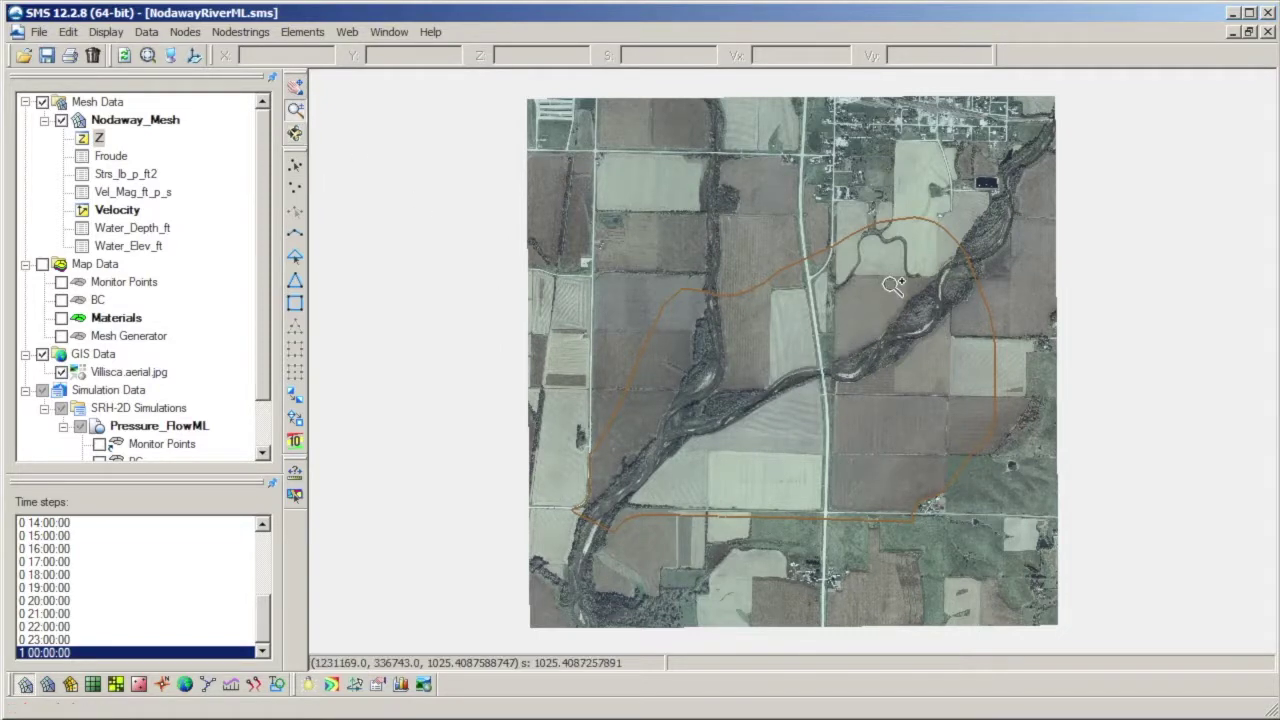
pyautogui.moveTo(893, 285); pyautogui.dragTo(514, 543)
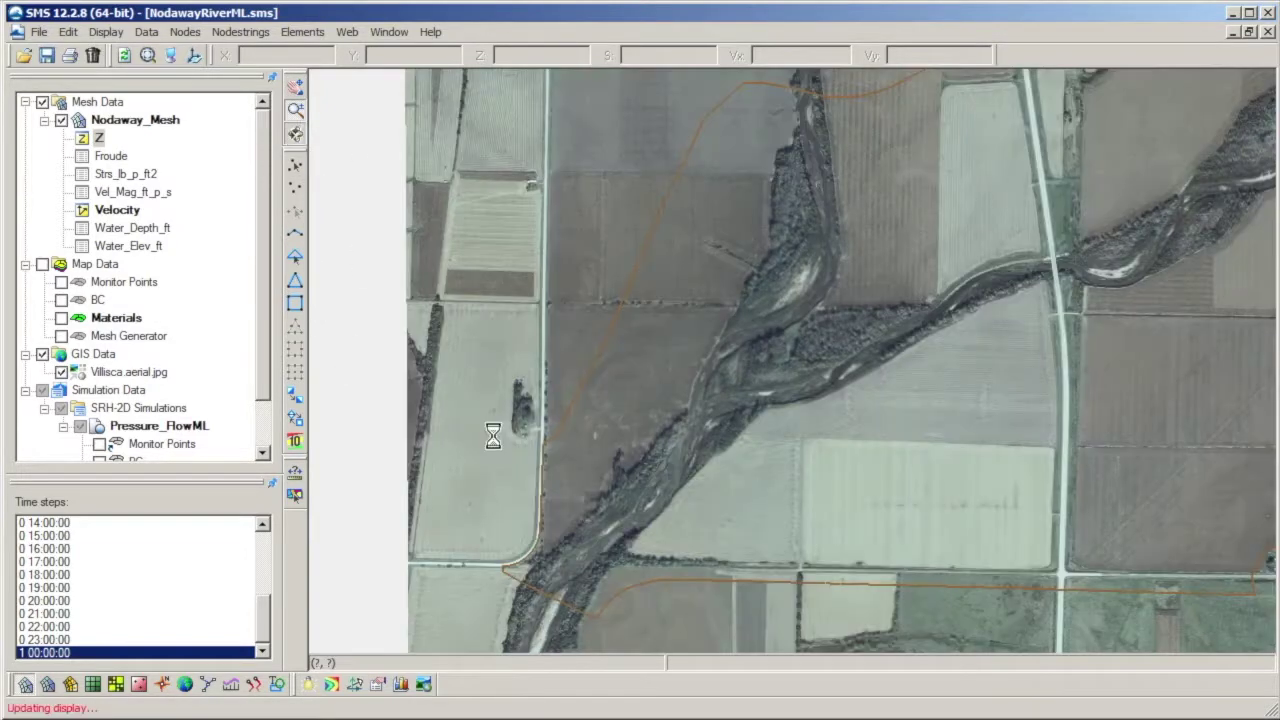
pyautogui.moveTo(651, 500)
pyautogui.mouseDown()
pyautogui.moveTo(791, 240)
pyautogui.moveTo(844, 180)
pyautogui.mouseUp()
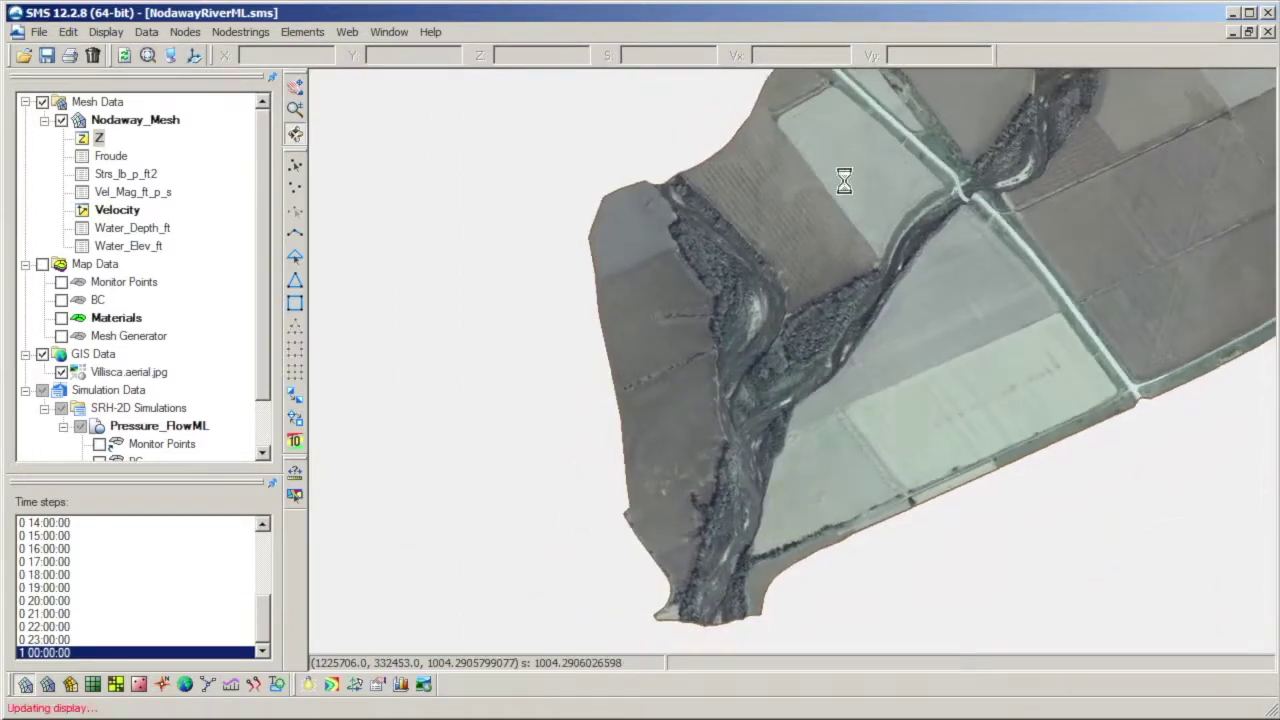
pyautogui.moveTo(612, 596)
pyautogui.mouseDown()
pyautogui.moveTo(606, 451)
pyautogui.moveTo(700, 173)
pyautogui.moveTo(680, 226)
pyautogui.moveTo(529, 186)
pyautogui.moveTo(697, 193)
pyautogui.moveTo(1140, 330)
pyautogui.moveTo(1200, 206)
pyautogui.moveTo(980, 306)
pyautogui.moveTo(685, 385)
pyautogui.moveTo(514, 257)
pyautogui.moveTo(571, 246)
pyautogui.mouseUp()
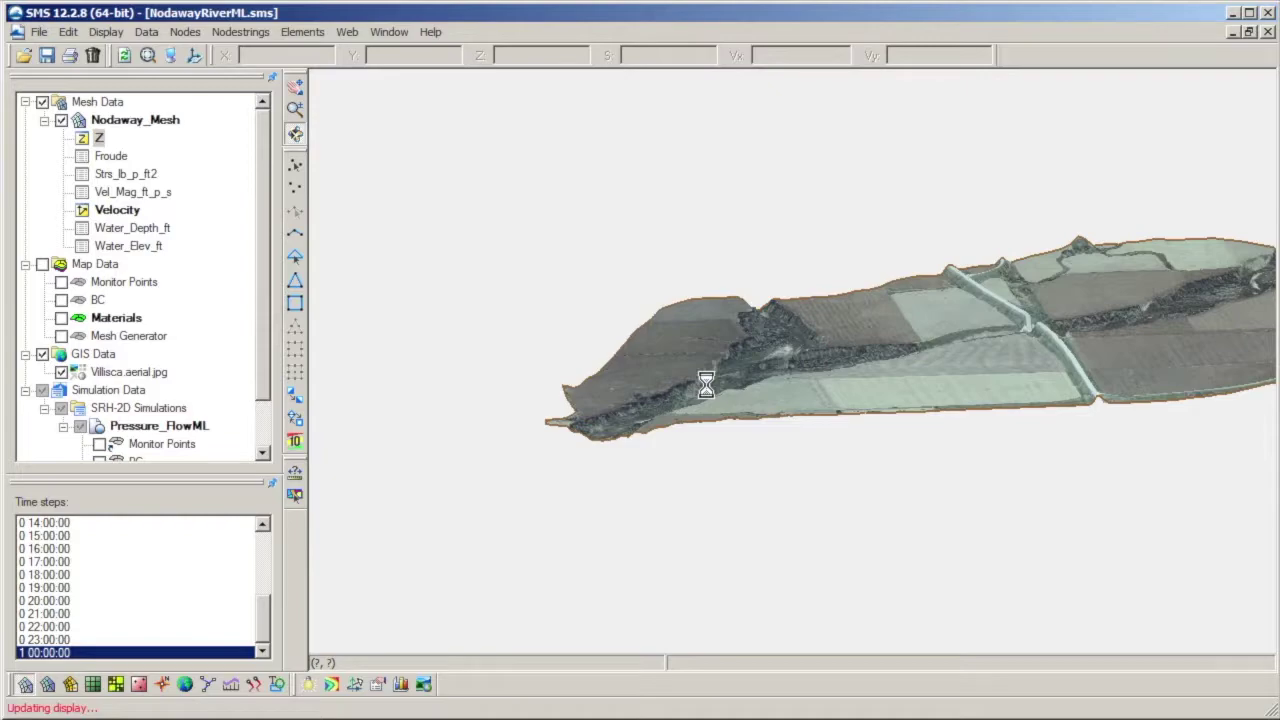
pyautogui.scroll(5, 706, 385)
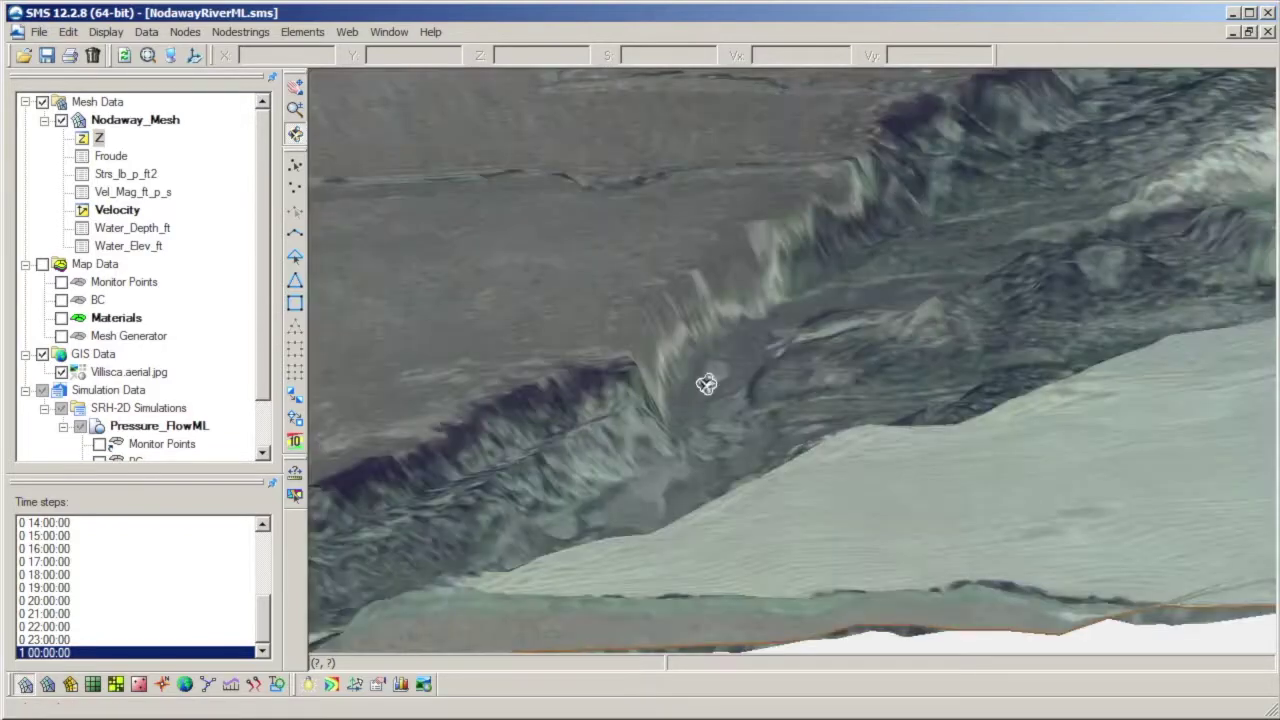
pyautogui.moveTo(677, 354)
pyautogui.mouseDown()
pyautogui.moveTo(765, 307)
pyautogui.moveTo(796, 325)
pyautogui.mouseUp()
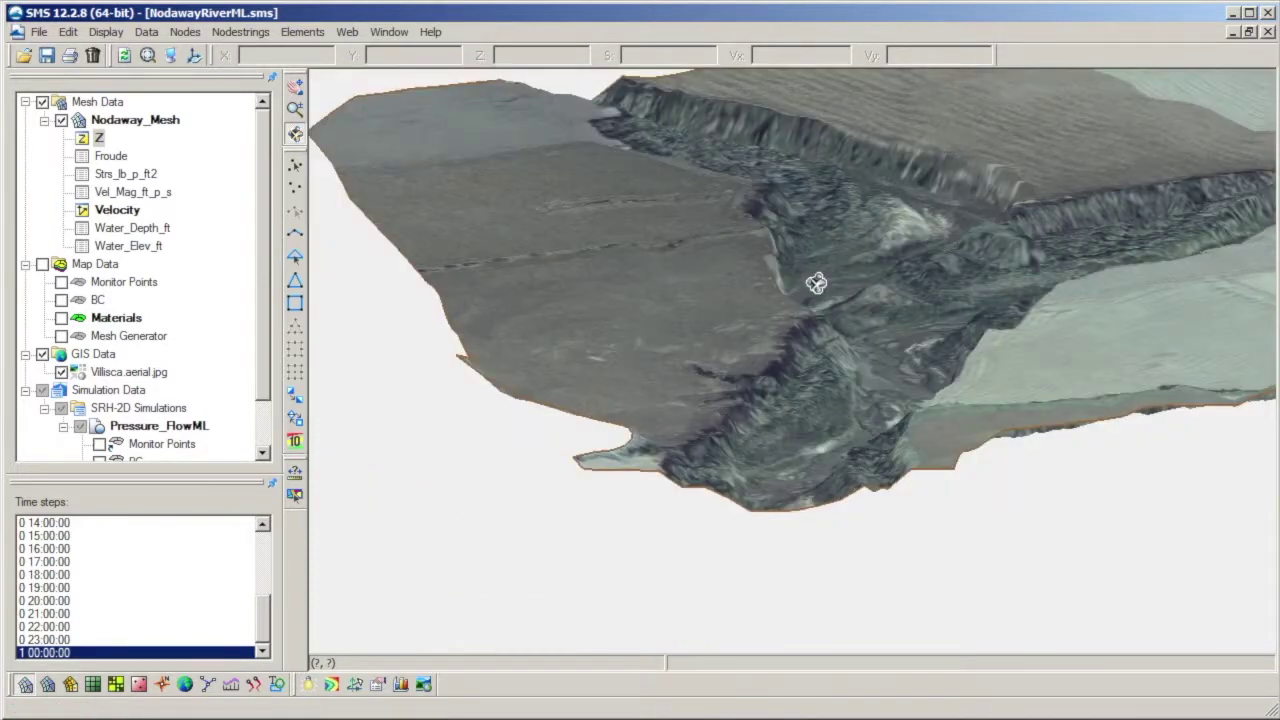
pyautogui.moveTo(890, 250); pyautogui.dragTo(731, 356)
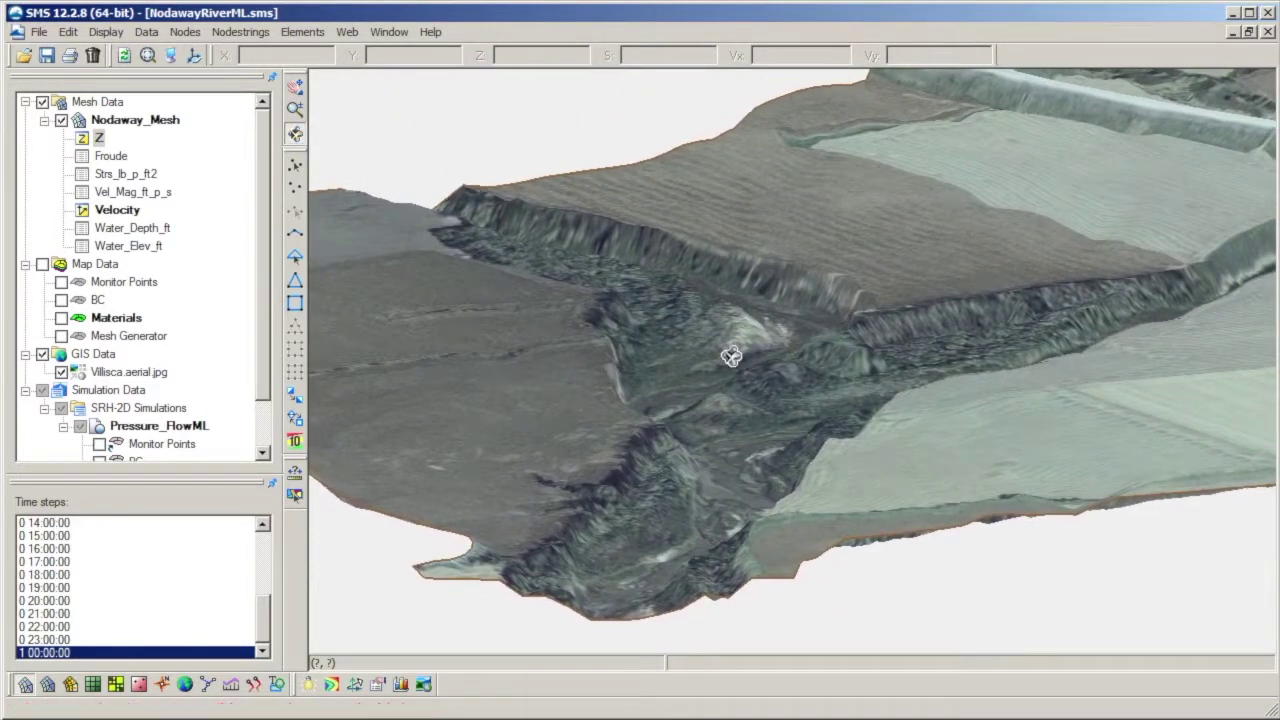
pyautogui.click(172, 55)
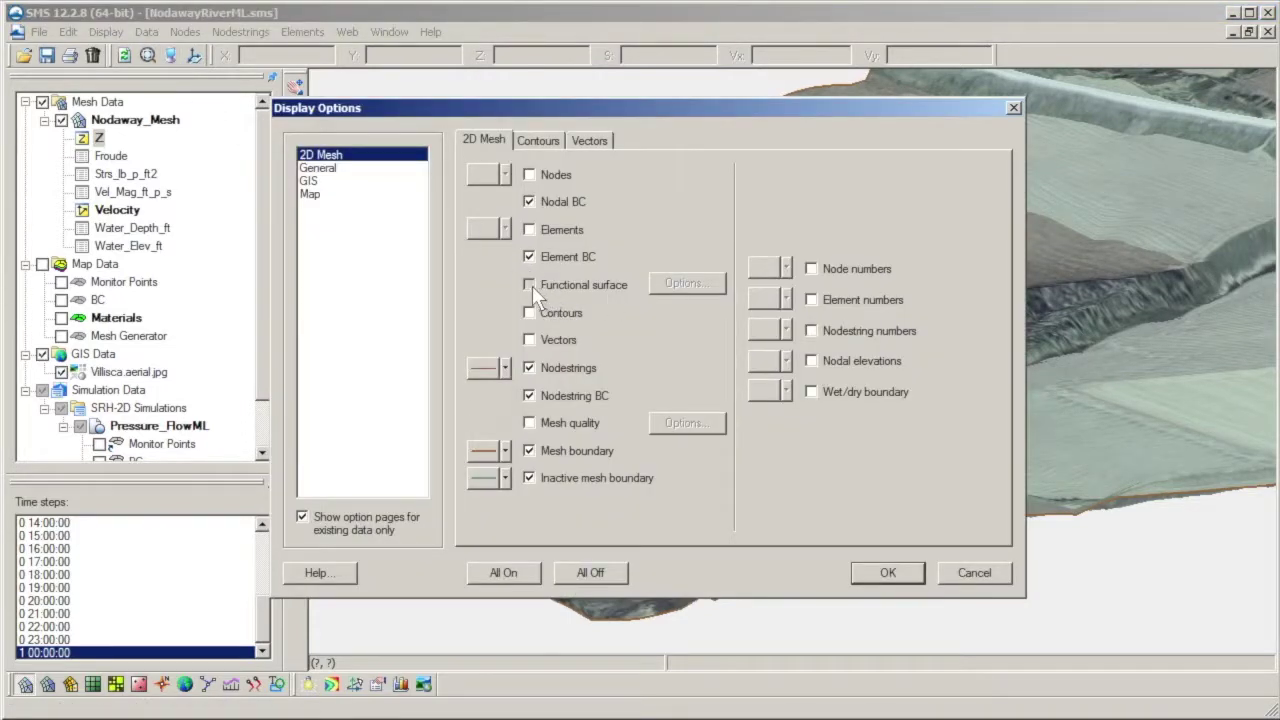
# Turn on a functional surface with contour shading by Water_Depth_ft, drawn at its own location
pyautogui.click(530, 285)
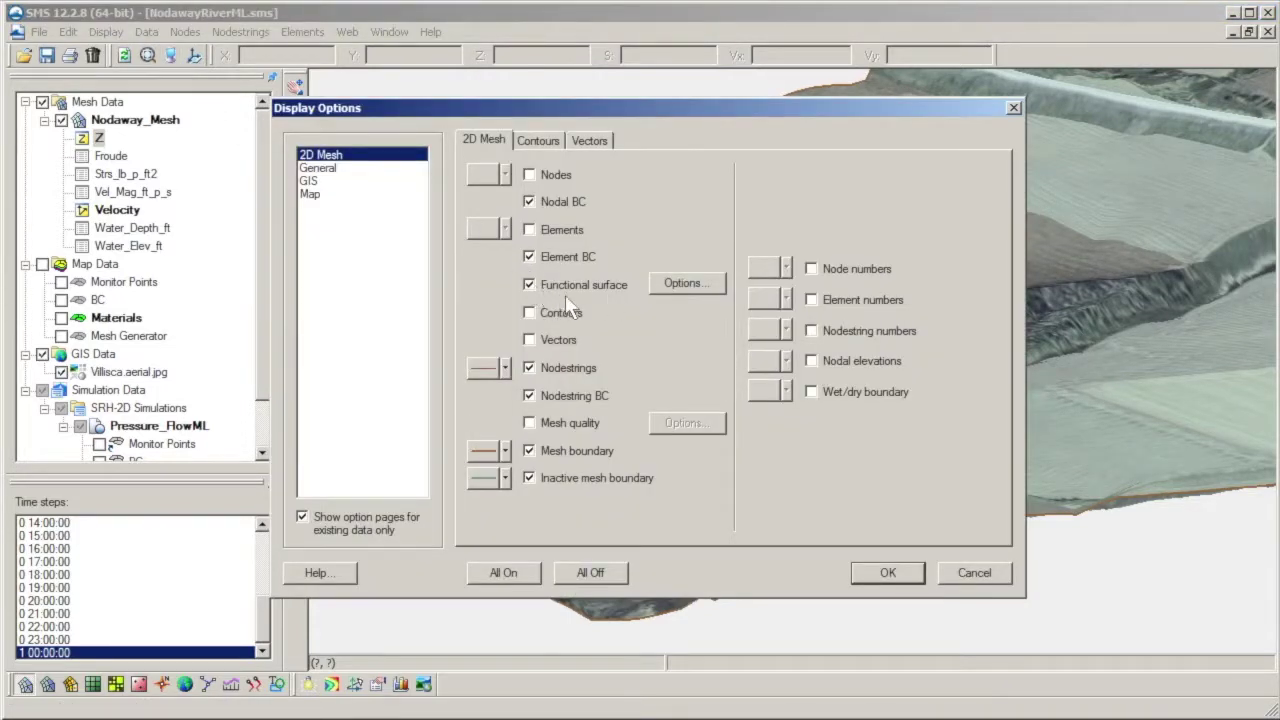
pyautogui.click(719, 290)
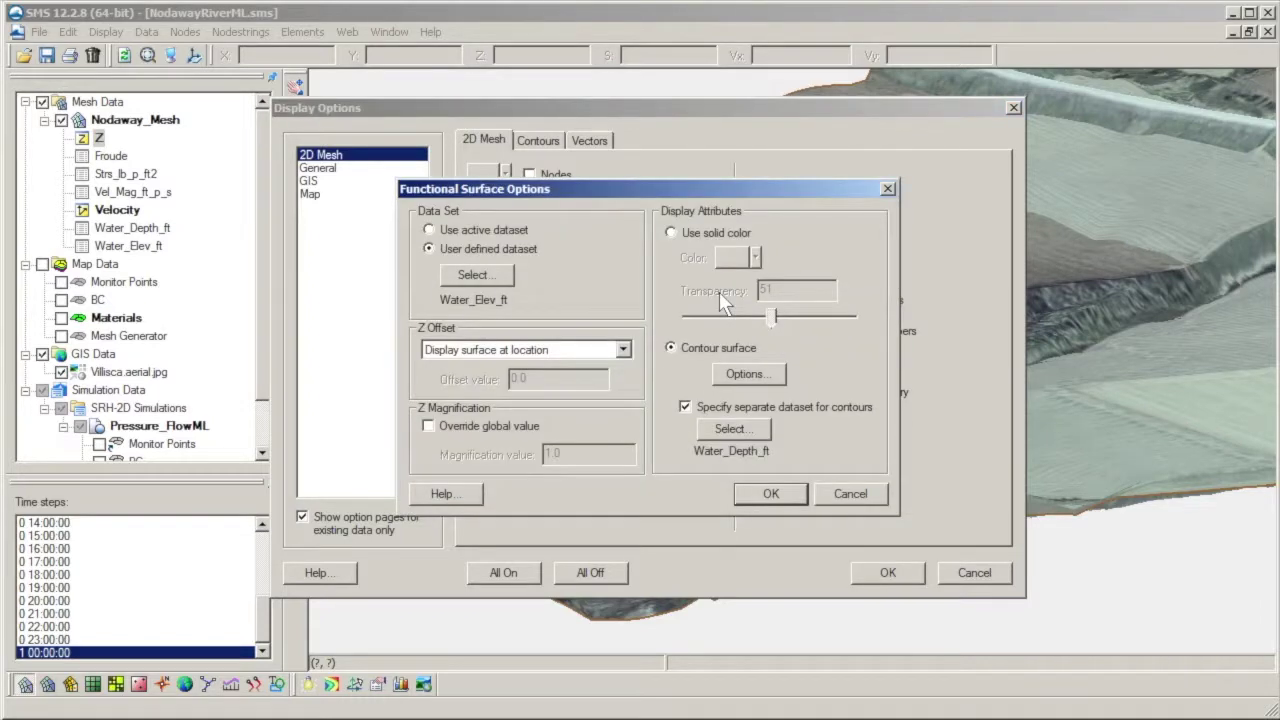
pyautogui.moveTo(688, 193); pyautogui.dragTo(656, 159)
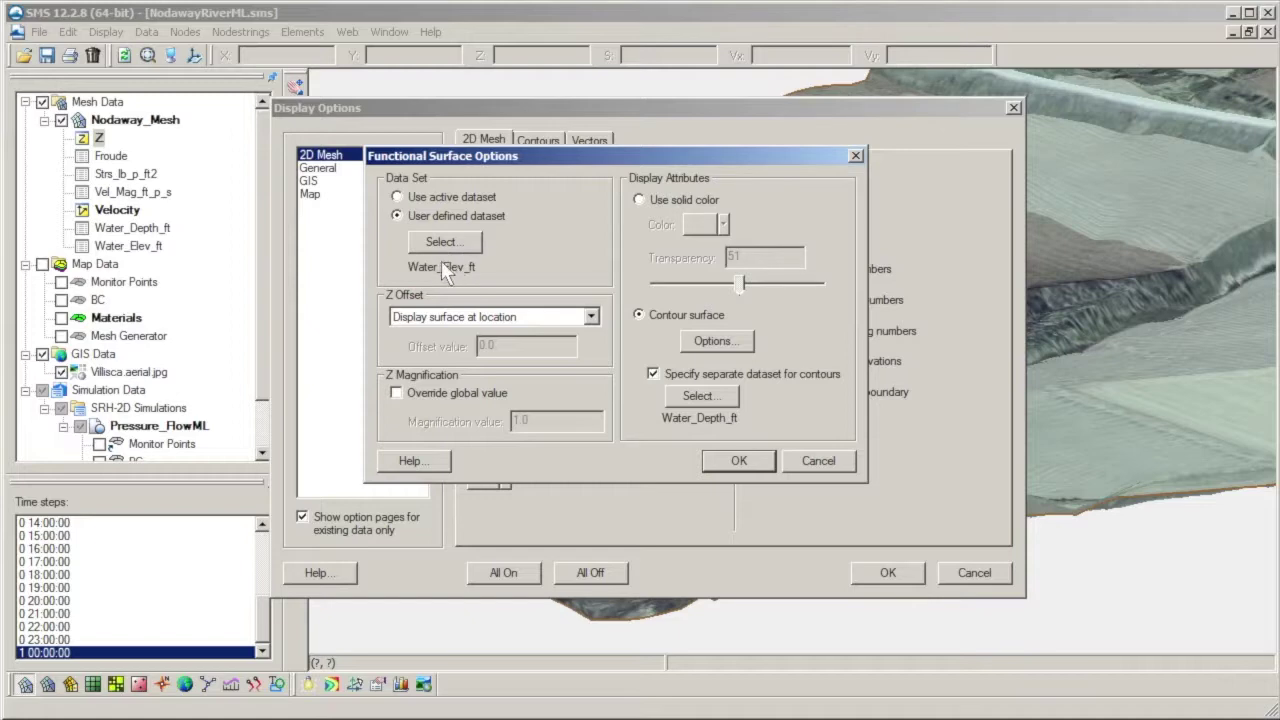
pyautogui.click(449, 318)
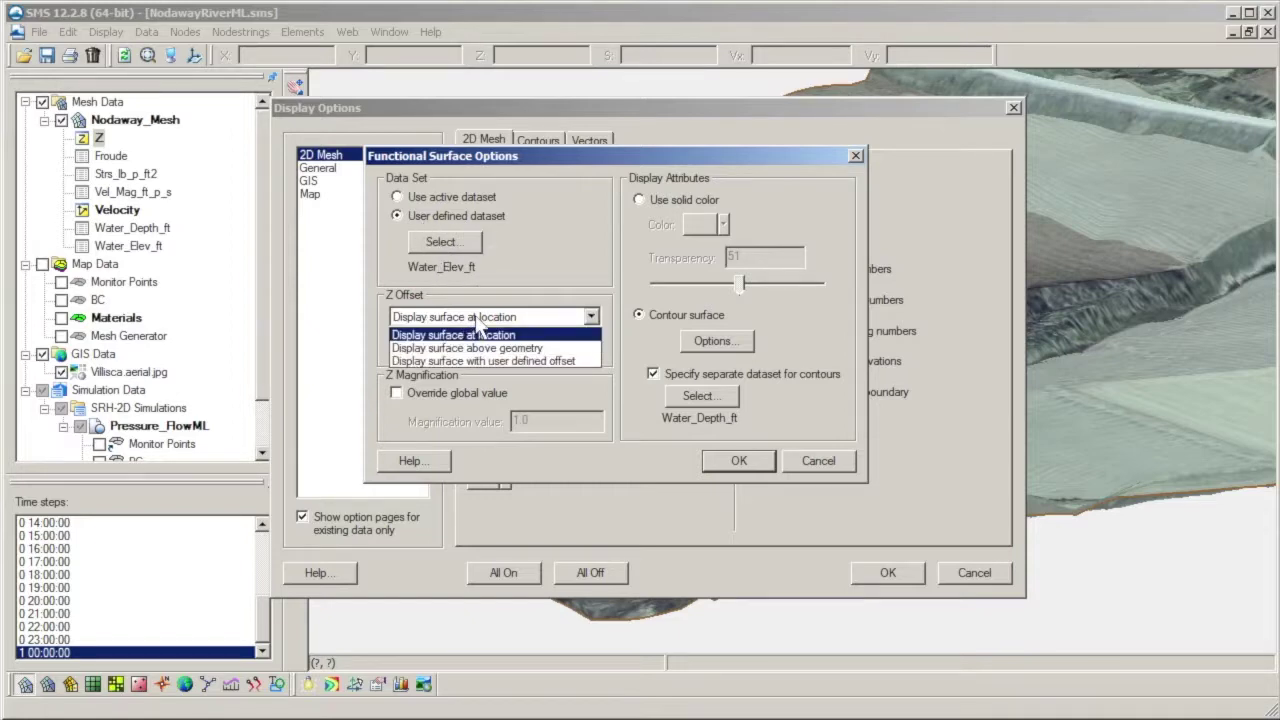
pyautogui.click(478, 320)
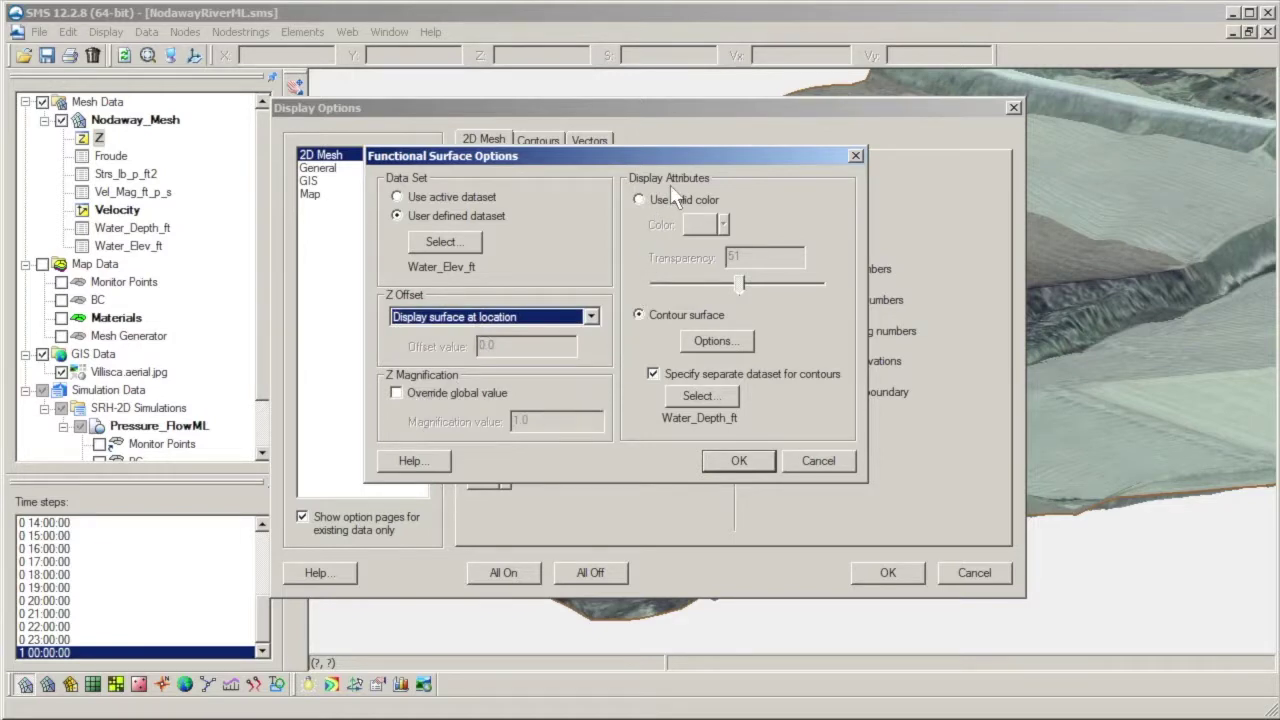
pyautogui.click(639, 200)
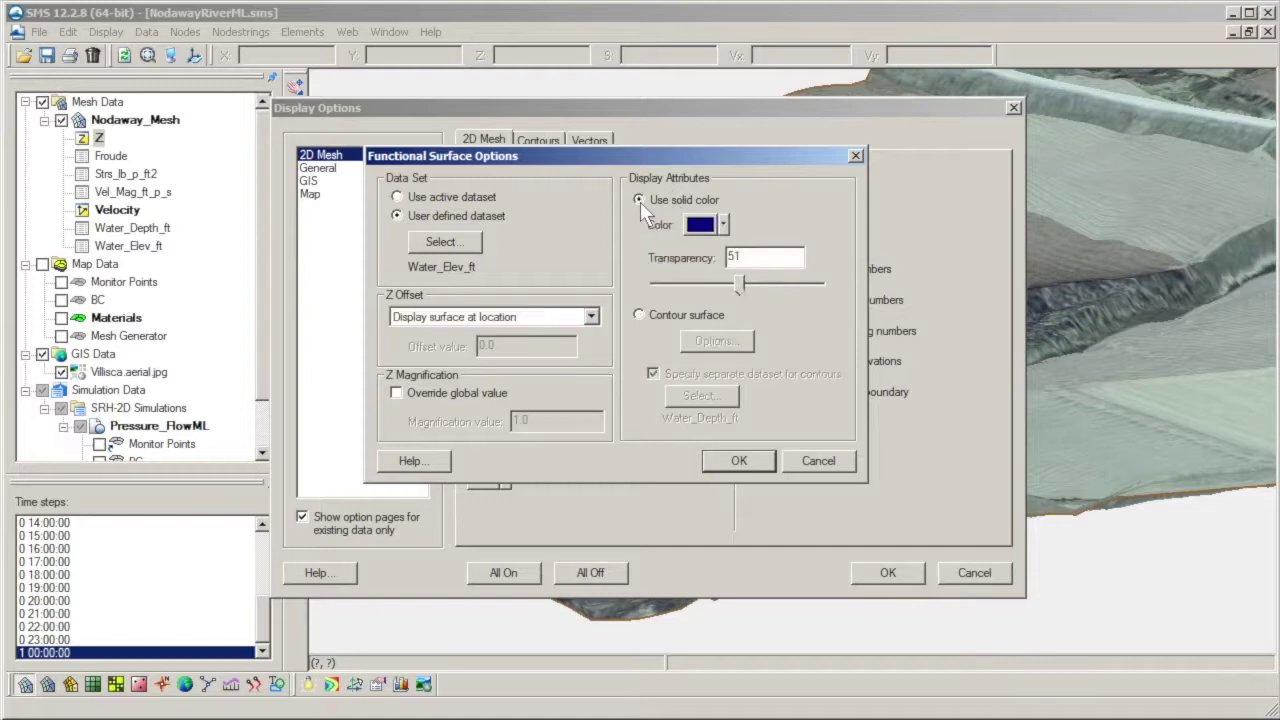
pyautogui.click(663, 312)
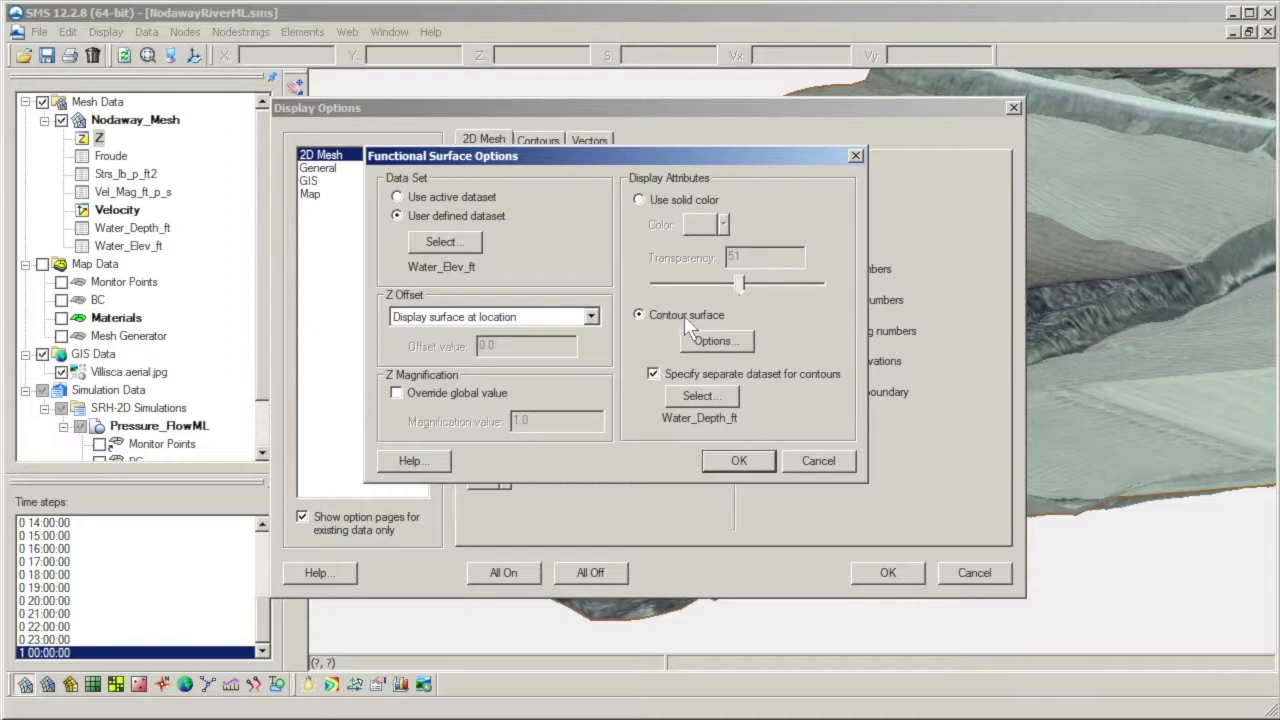
pyautogui.click(700, 338)
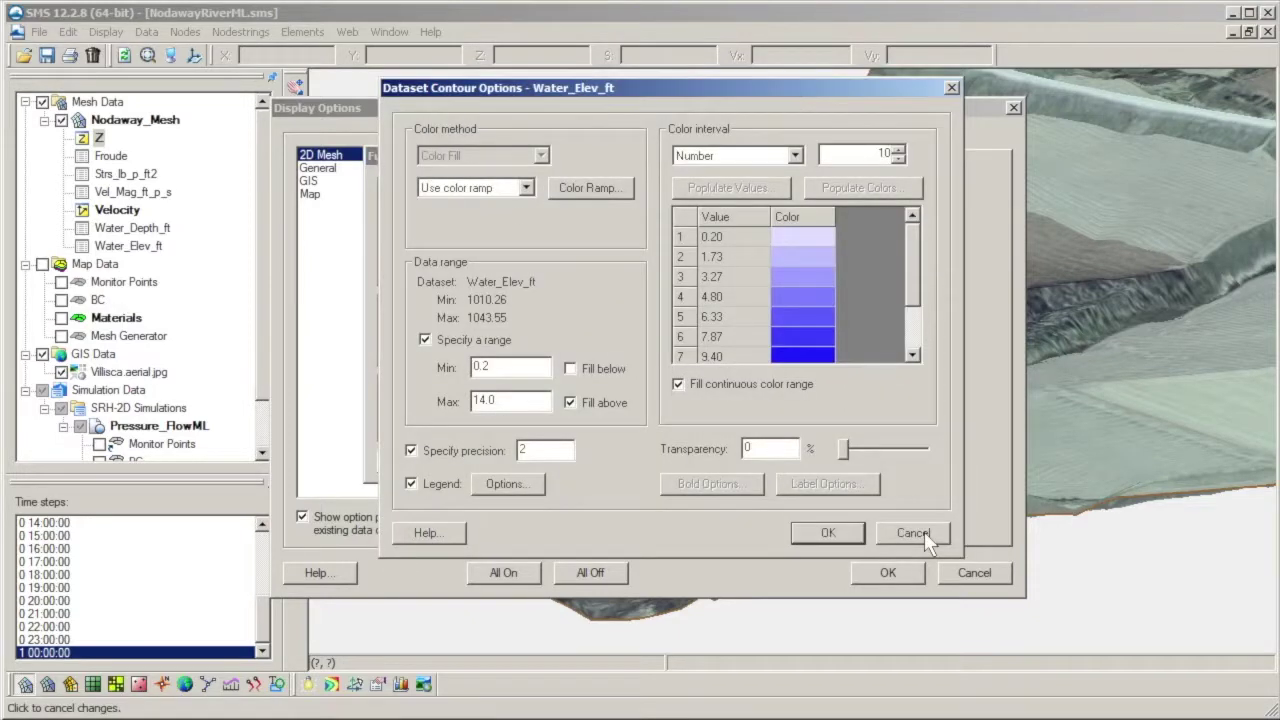
pyautogui.click(924, 532)
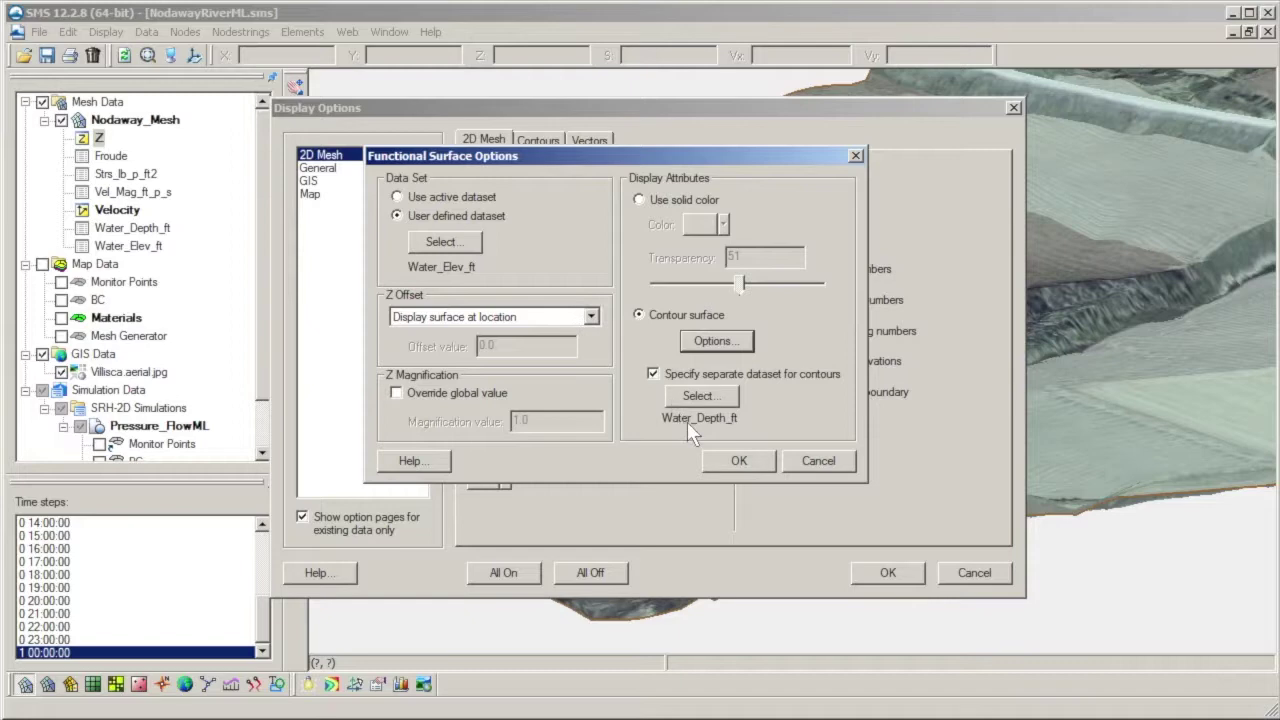
pyautogui.click(722, 460)
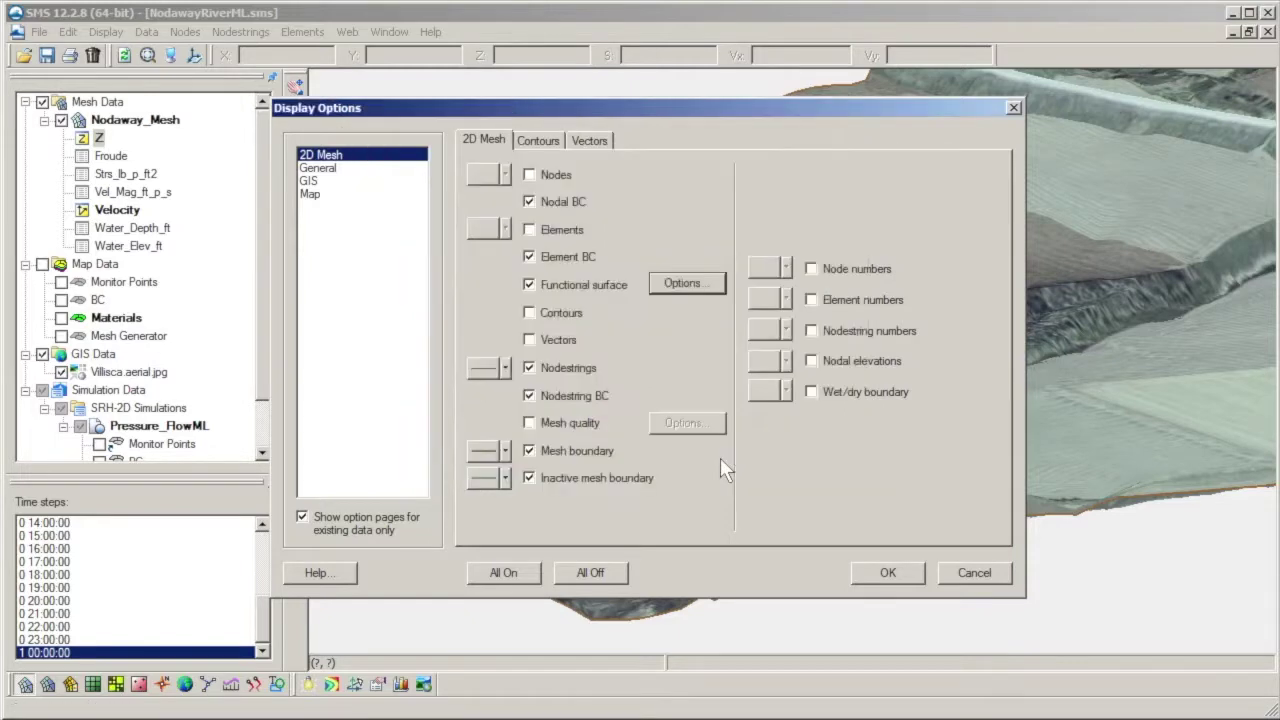
pyautogui.click(875, 573)
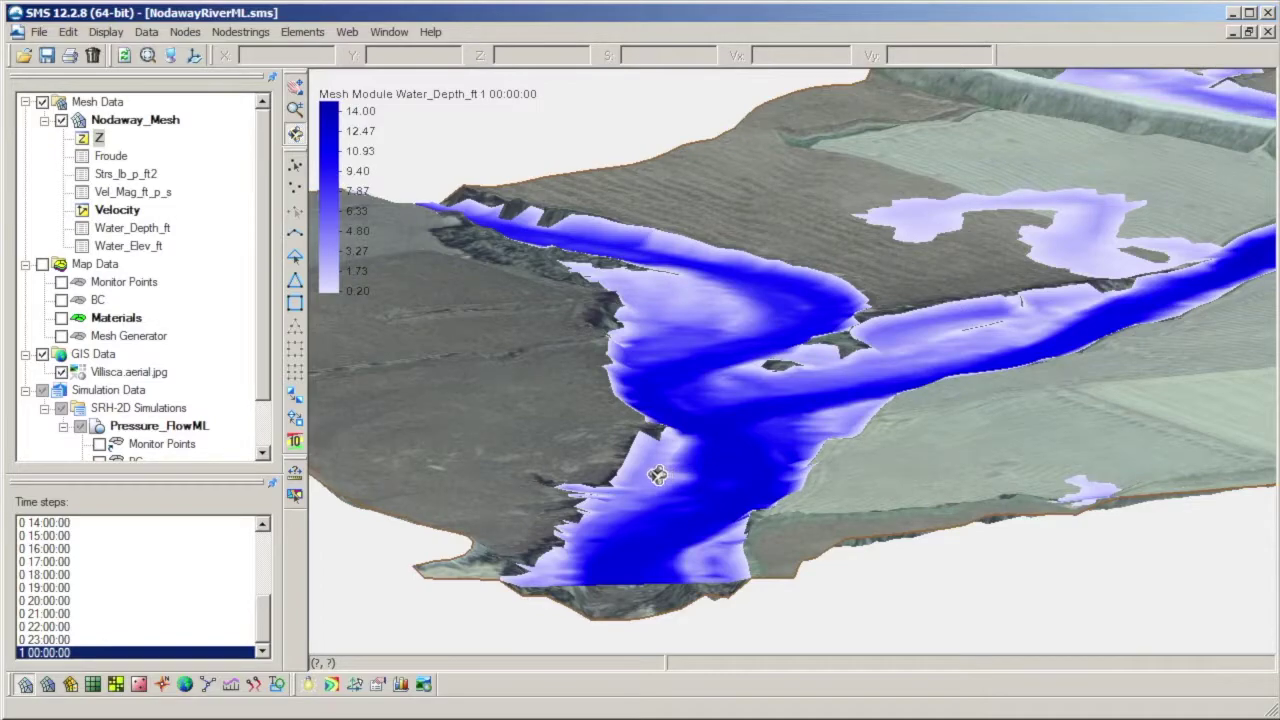
# Rotate the depth-coloured river to a lower, wider view and browse the Edit menu
pyautogui.moveTo(580, 494)
pyautogui.mouseDown()
pyautogui.moveTo(753, 460)
pyautogui.moveTo(651, 357)
pyautogui.moveTo(580, 478)
pyautogui.moveTo(409, 491)
pyautogui.moveTo(417, 477)
pyautogui.moveTo(651, 477)
pyautogui.moveTo(793, 445)
pyautogui.moveTo(837, 397)
pyautogui.moveTo(715, 416)
pyautogui.moveTo(618, 476)
pyautogui.moveTo(610, 400)
pyautogui.moveTo(617, 460)
pyautogui.mouseUp()
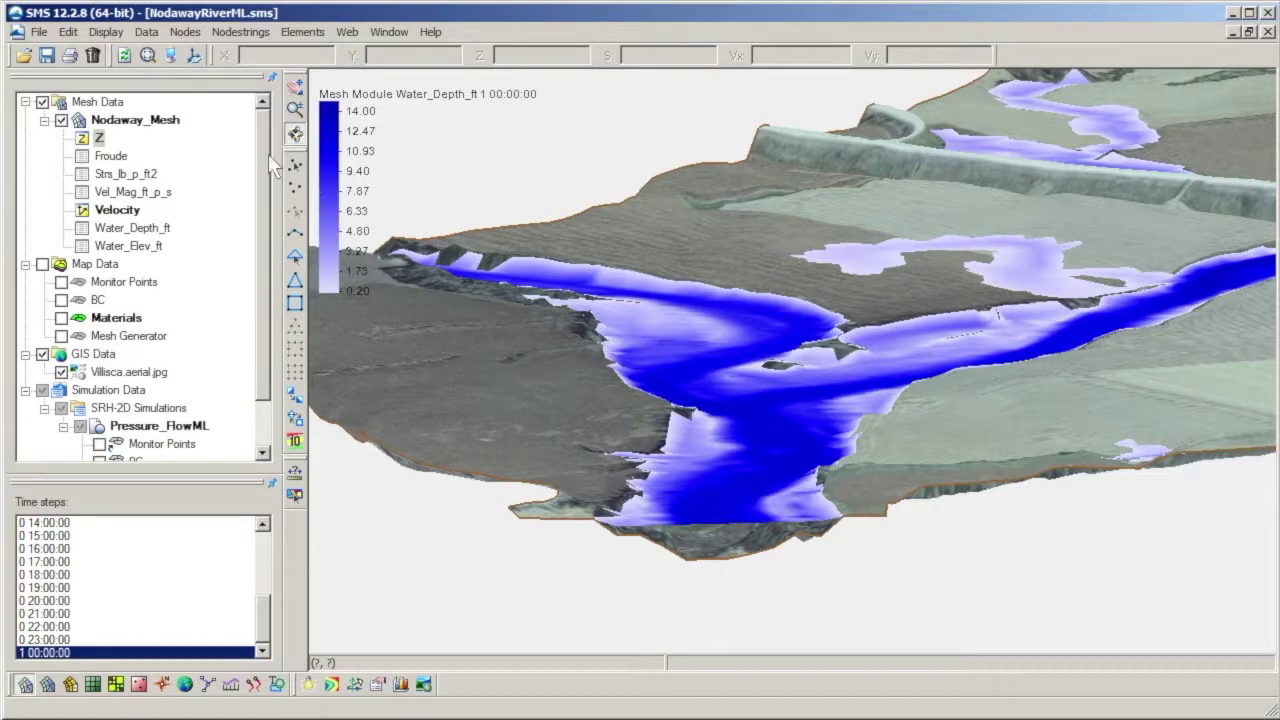
pyautogui.click(68, 31)
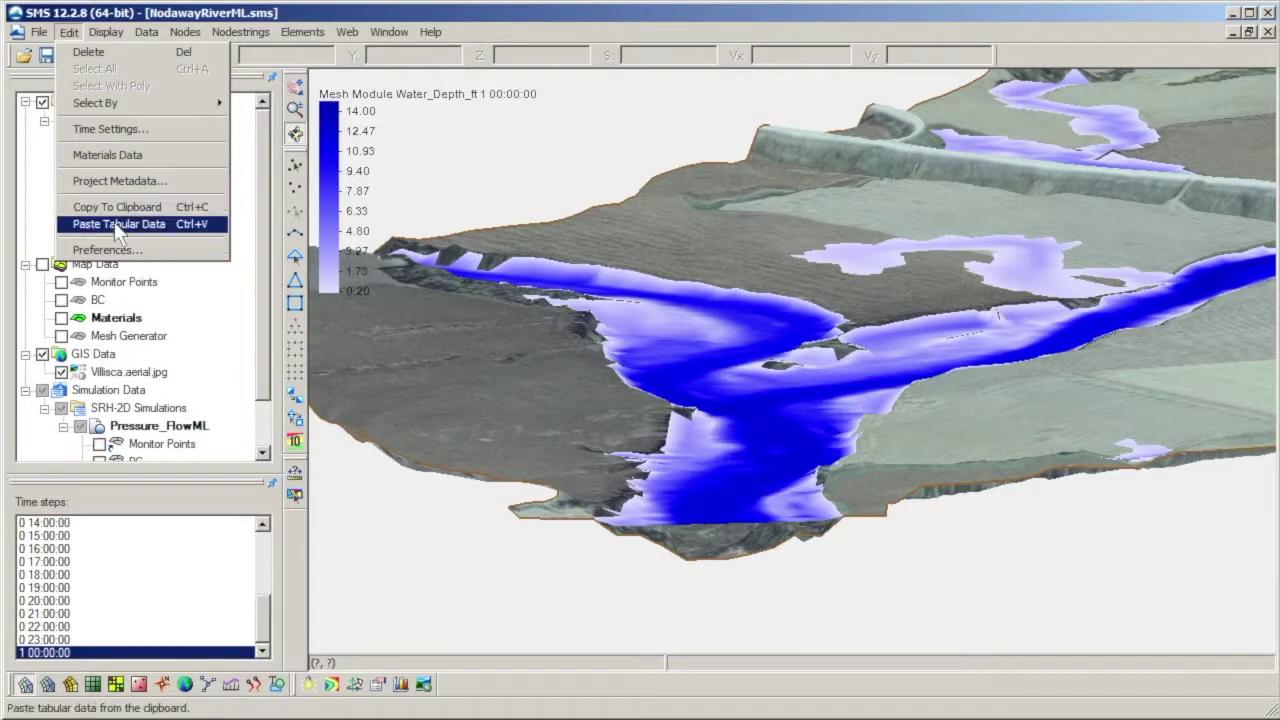
# Confirm the 2.0 copy scale factor in Preferences and copy the 3D view to the clipboard
pyautogui.click(110, 250)
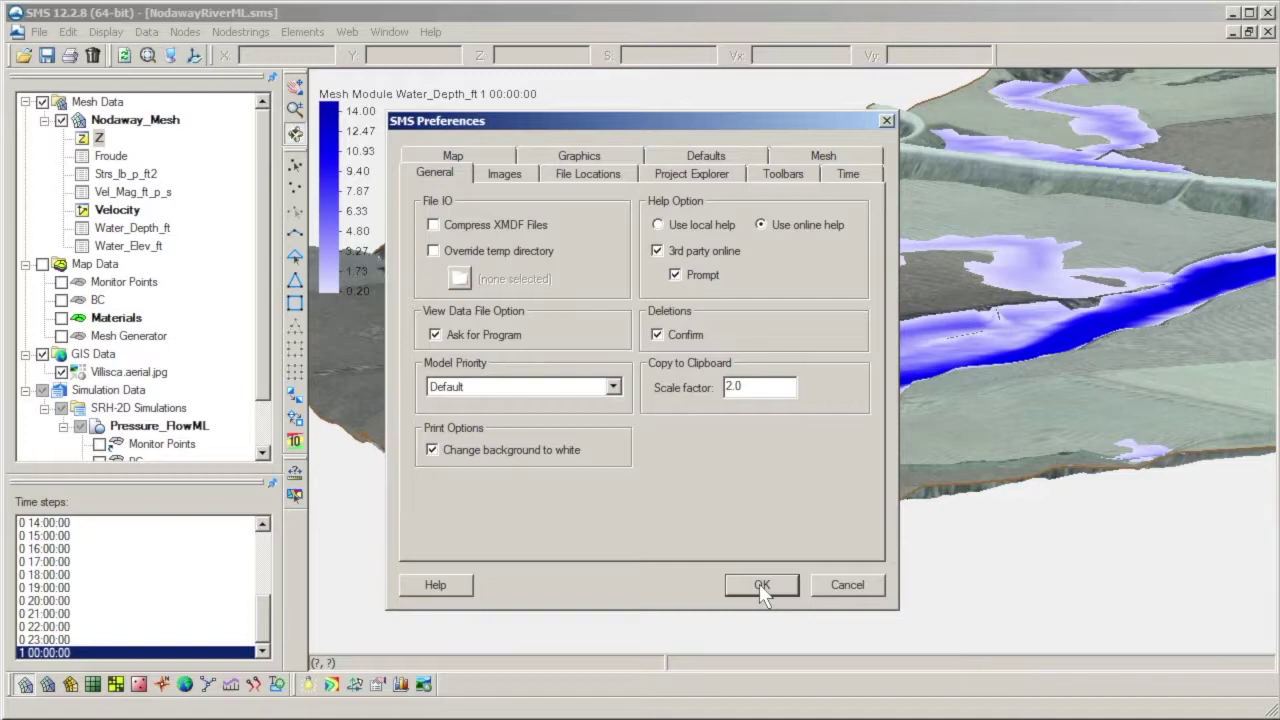
pyautogui.click(759, 583)
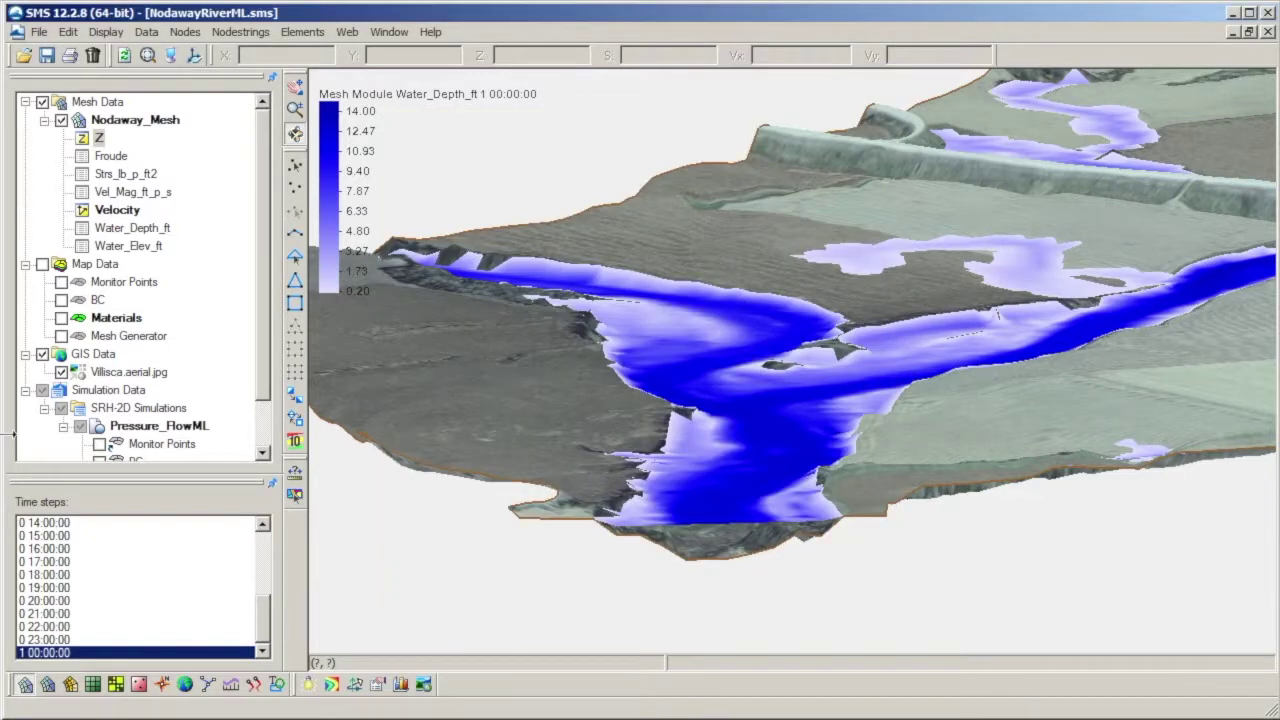
pyautogui.click(68, 32)
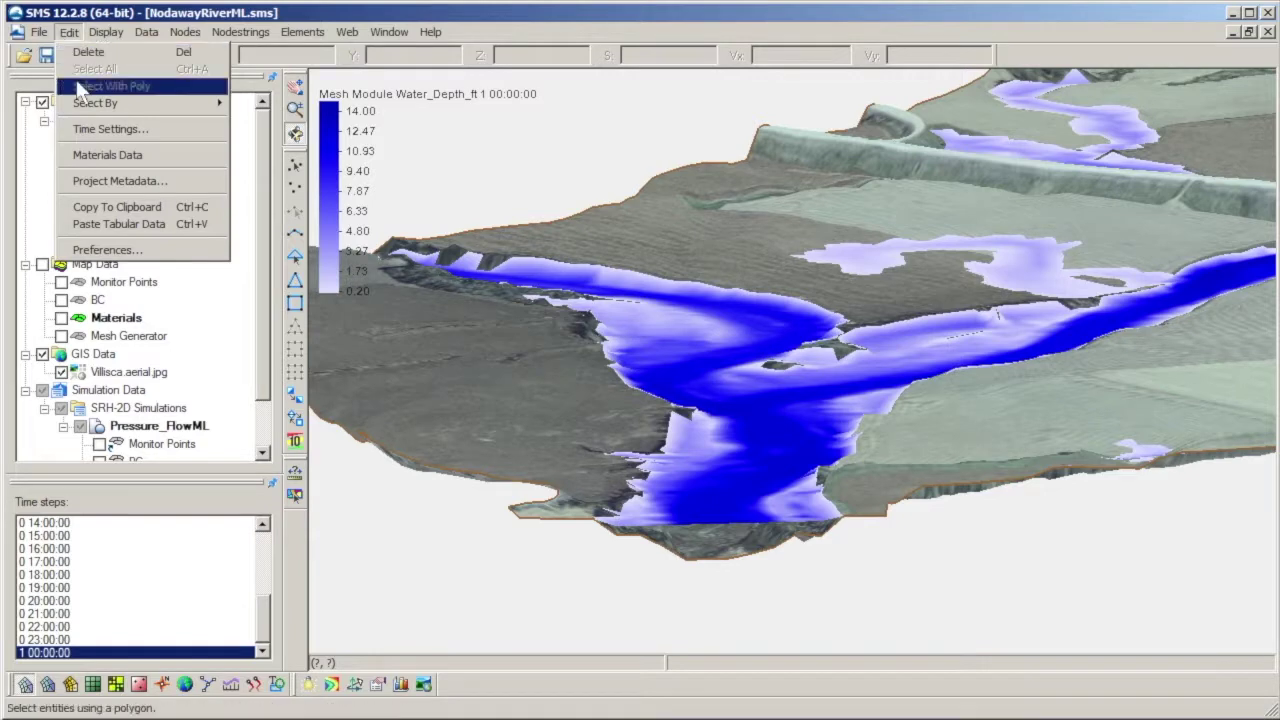
pyautogui.click(113, 208)
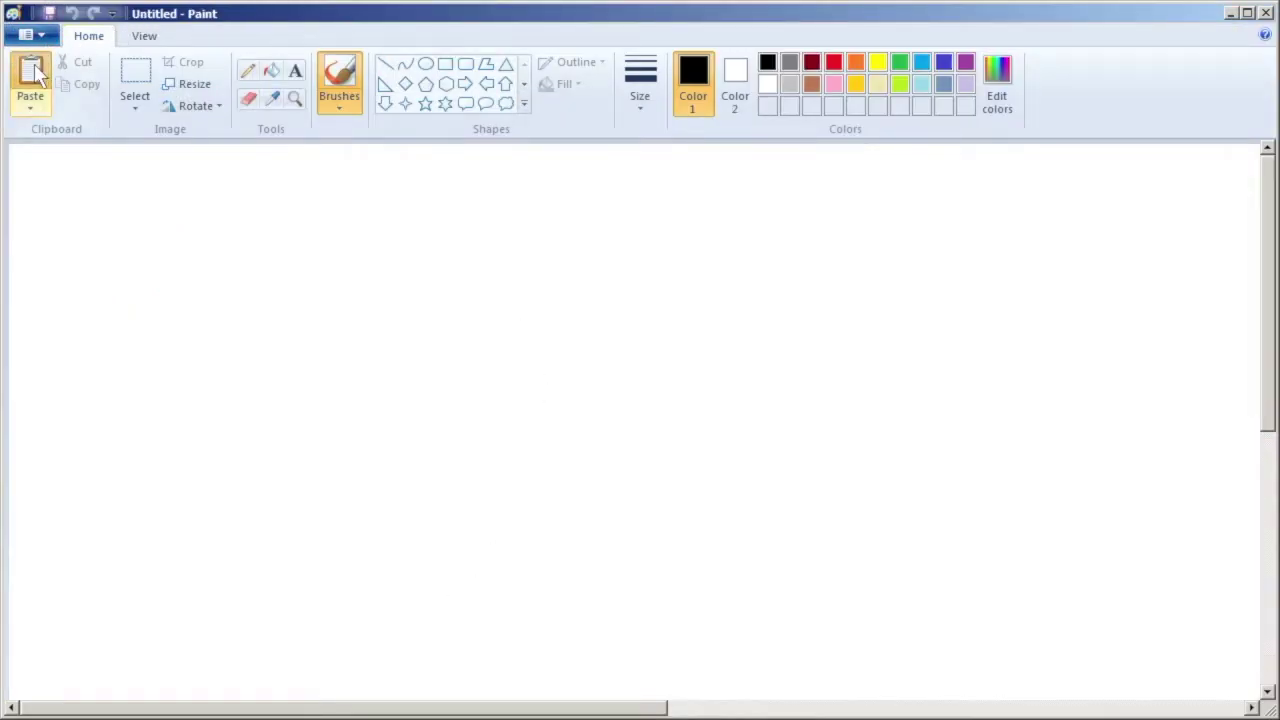
# Paste the river view into Paint, shift it so the depth legend shows, then minimize Paint
pyautogui.click(30, 75)
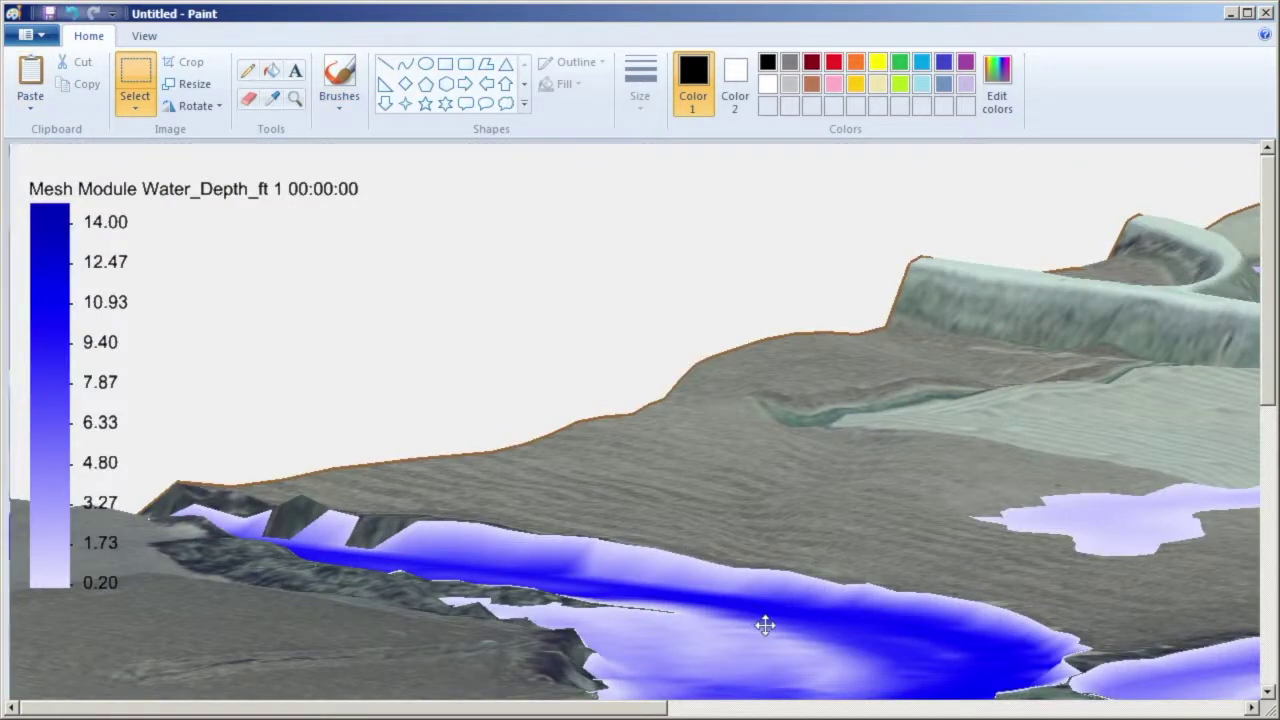
pyautogui.moveTo(766, 623); pyautogui.dragTo(797, 394)
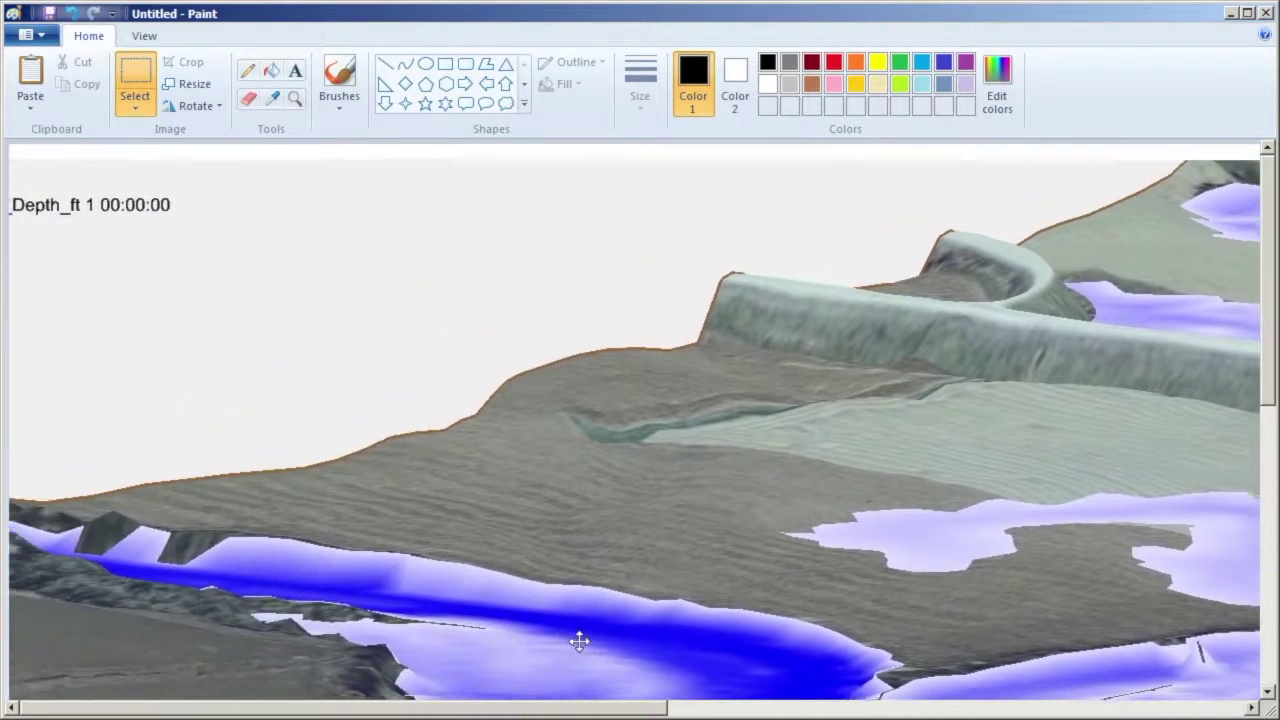
pyautogui.moveTo(579, 641); pyautogui.dragTo(740, 616)
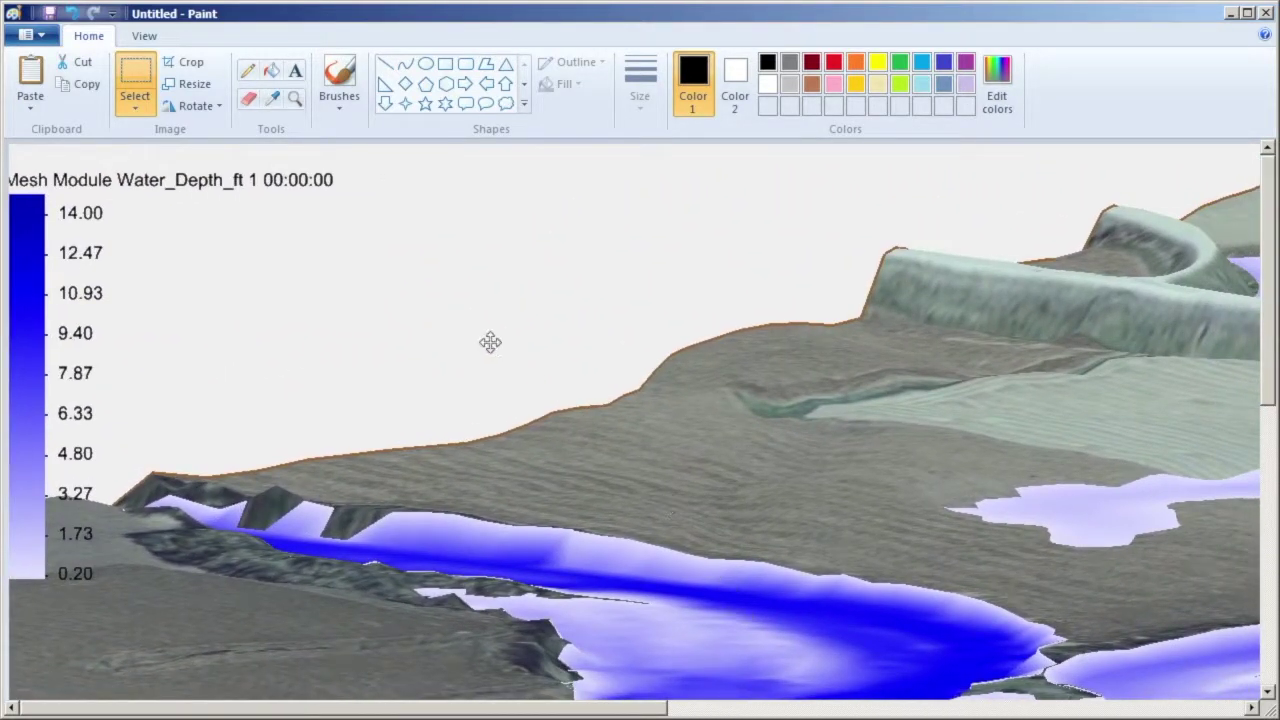
pyautogui.moveTo(462, 366); pyautogui.dragTo(474, 345)
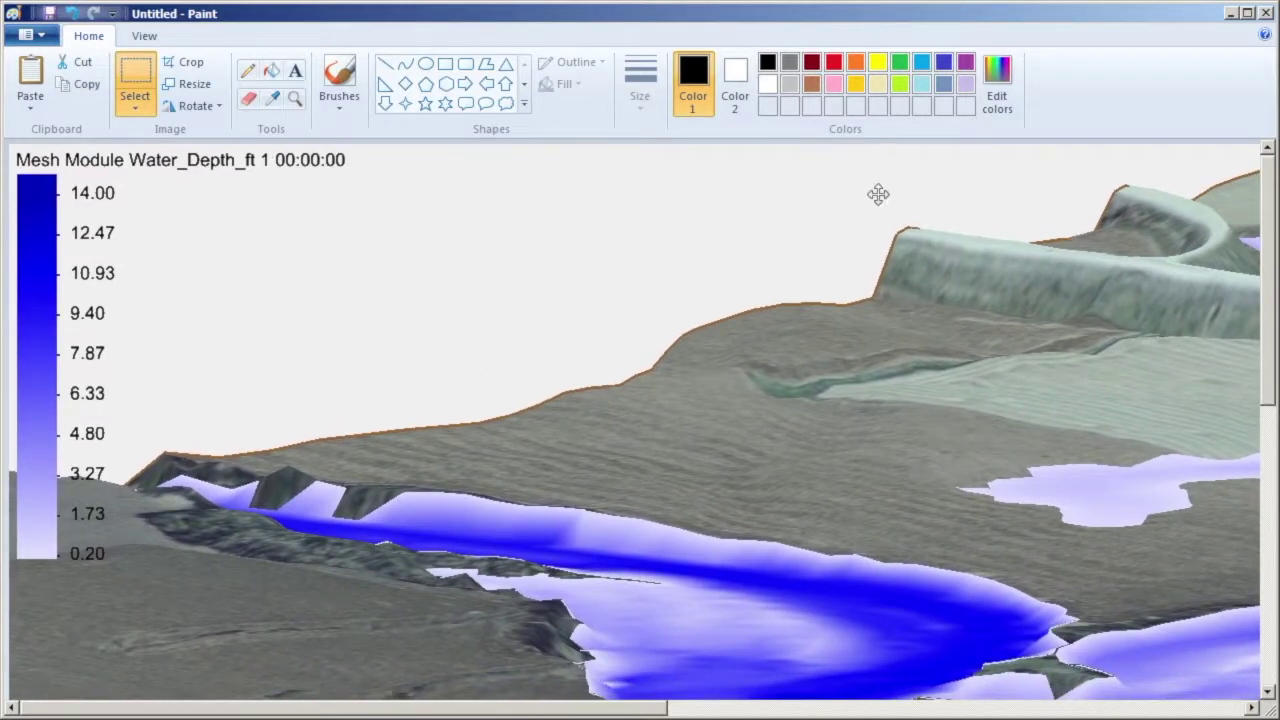
pyautogui.click(1233, 14)
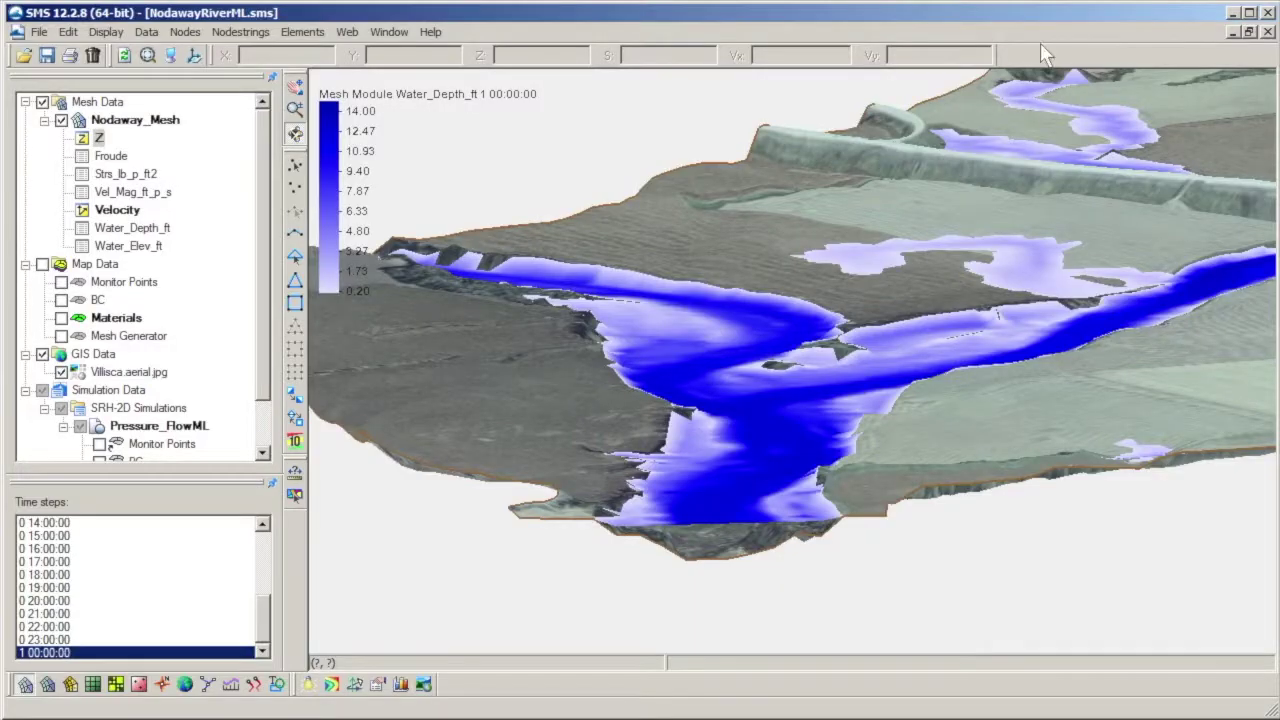